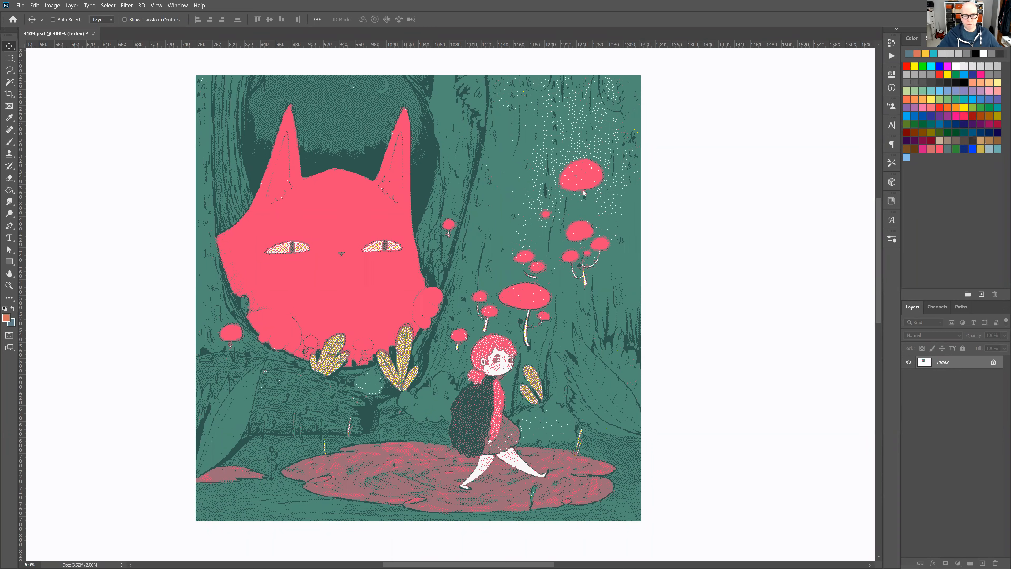
left_click_drag(442, 309, 446, 306)
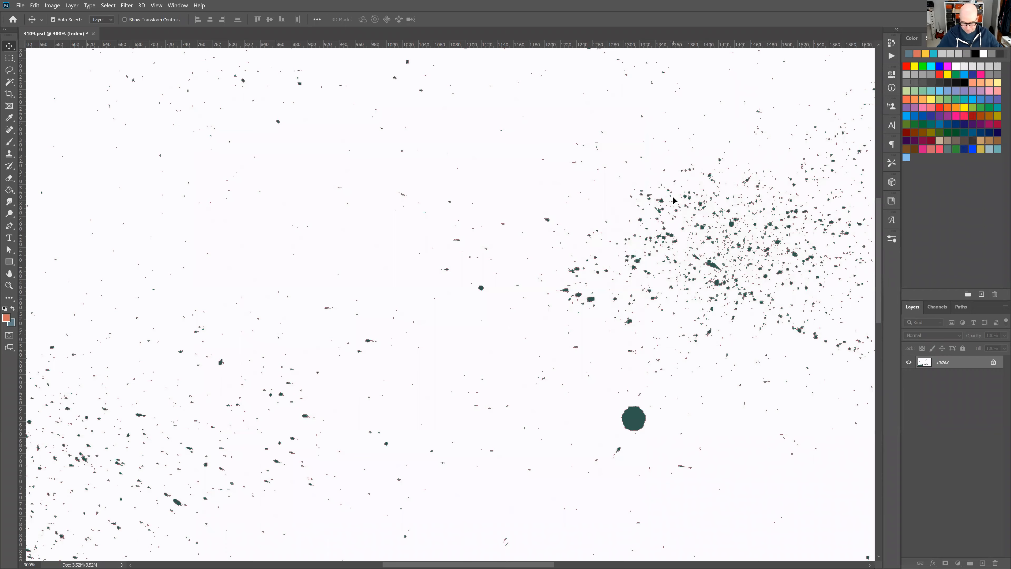
key("ctrl+minus")
key("ctrl+minus")
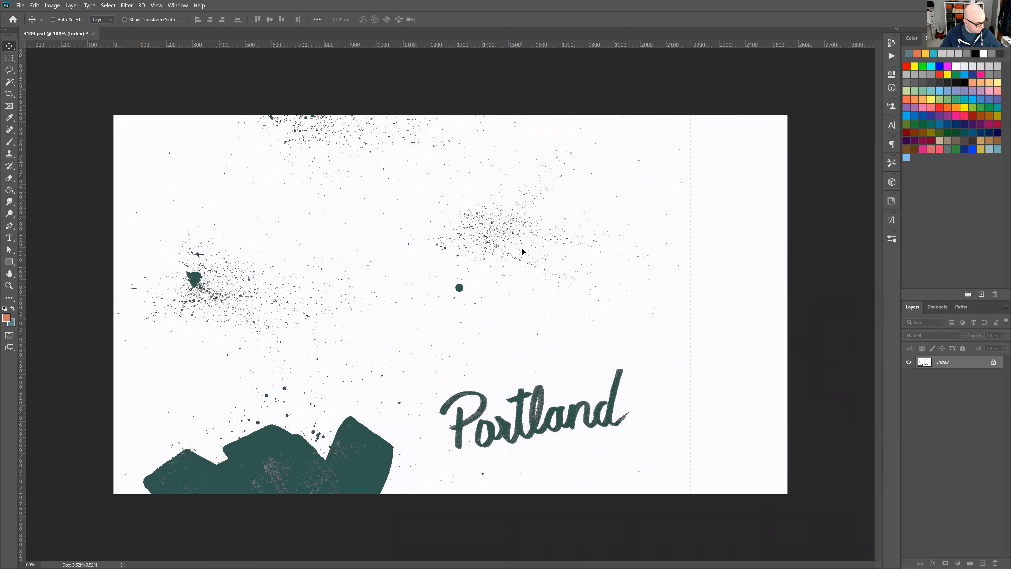
key("ctrl+f")
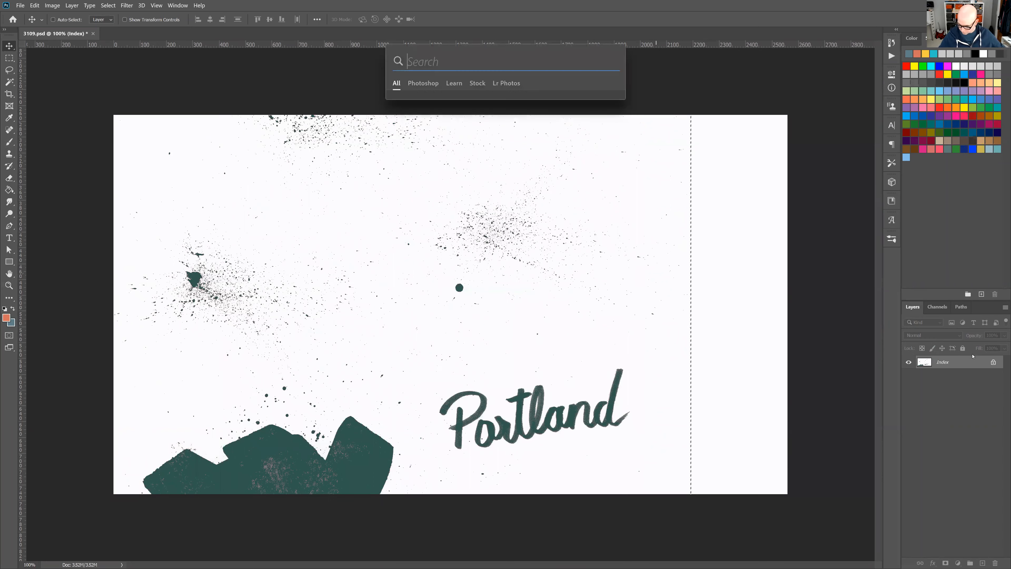
key("Escape")
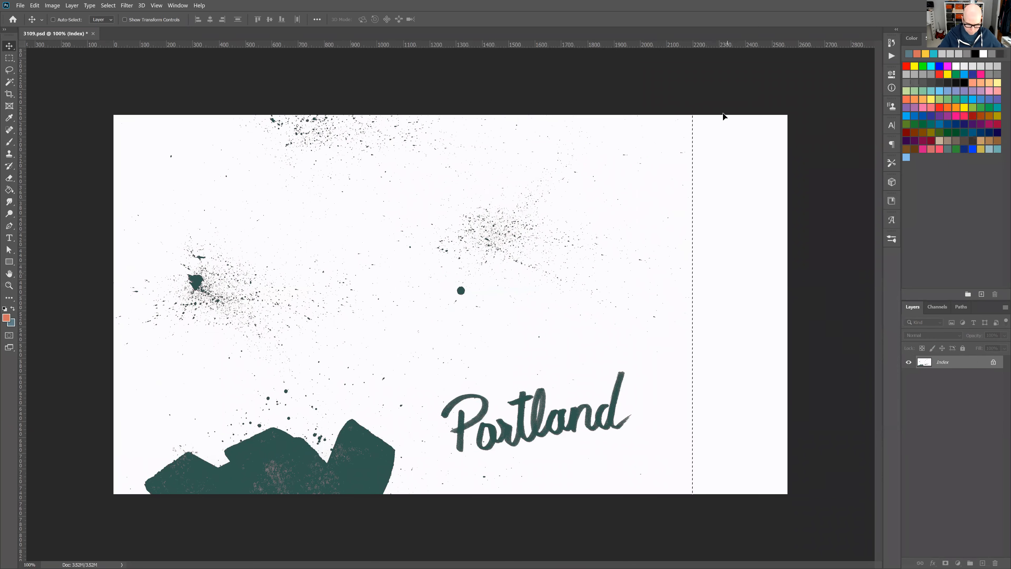
left_click_drag(607, 222, 641, 216)
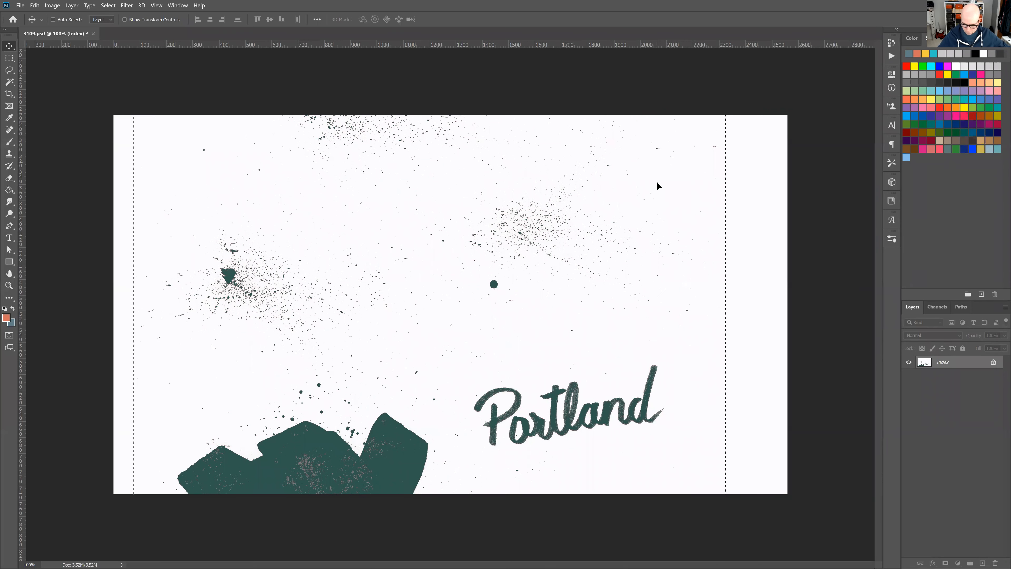
key("ctrl+z")
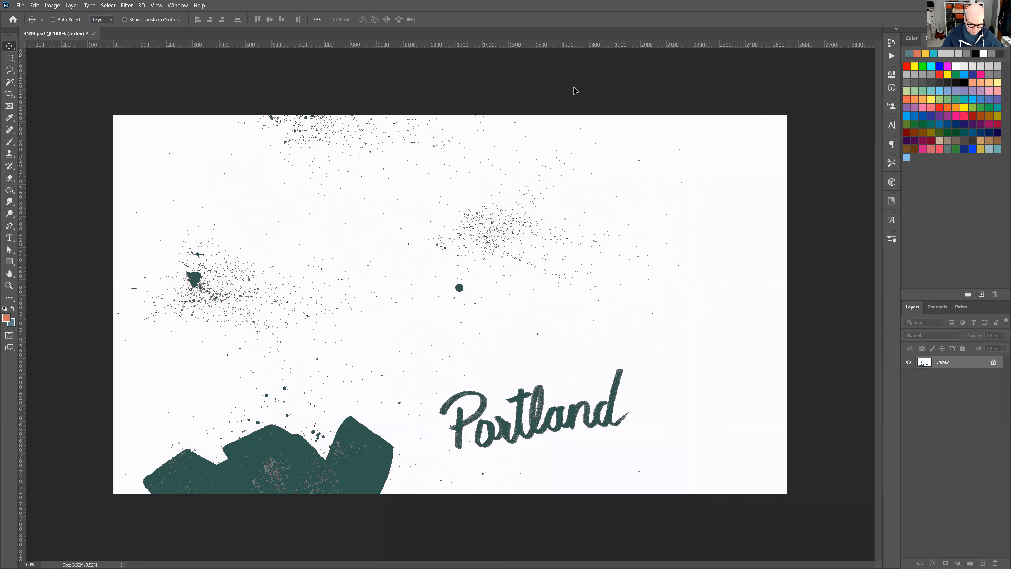
Undo back past the pasted splatter scan and indexed color conversion to the layered RGB document, and hide Layer 4
key("ctrl+z")
key("ctrl+z")
key("ctrl+z")
key("ctrl+z")
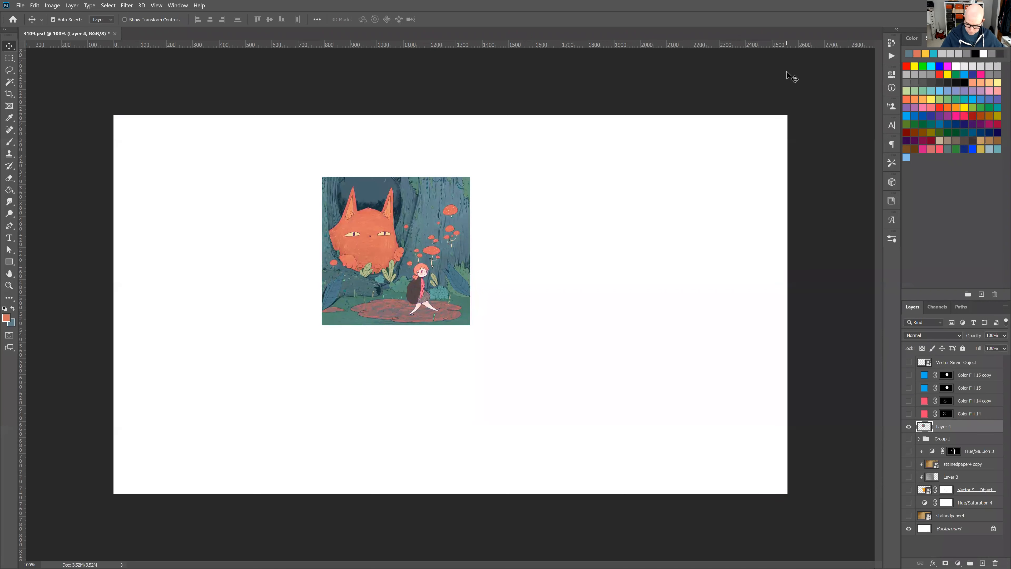
left_click(909, 426)
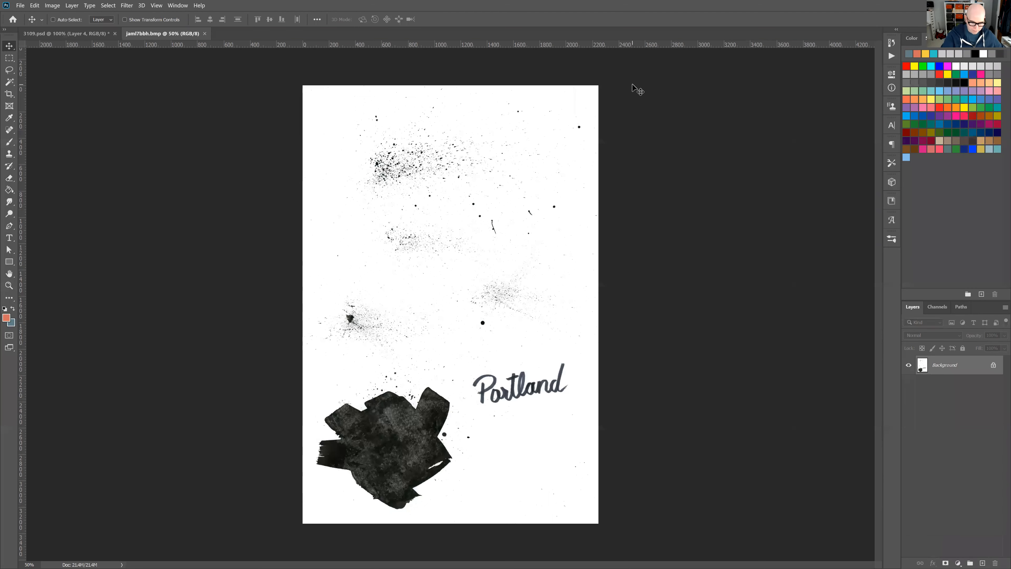
In jaml7bbh.bmp, select a square area around the ink splatter with the dark blot, above the large black ink patch
key("m")
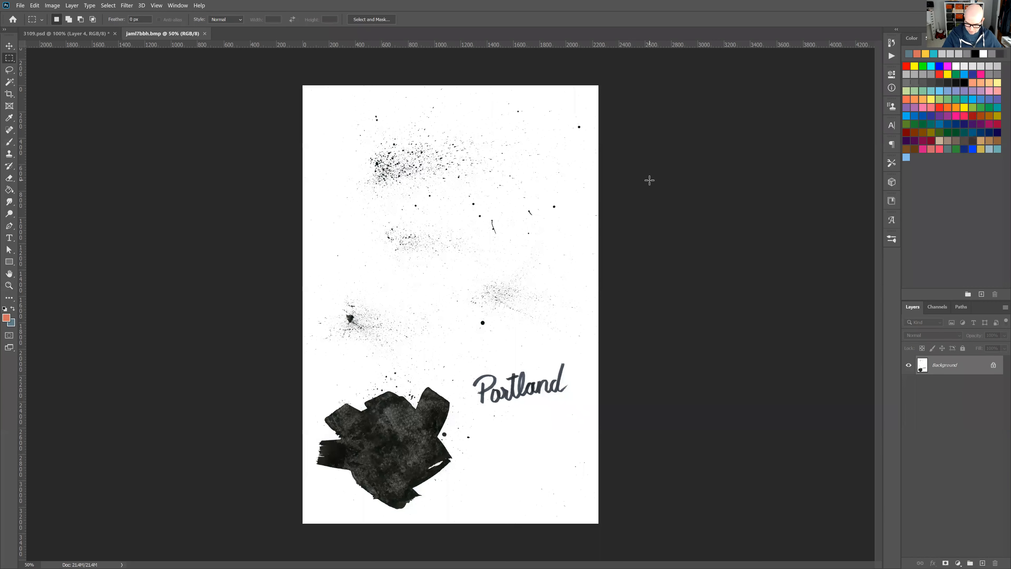
key("ctrl+plus")
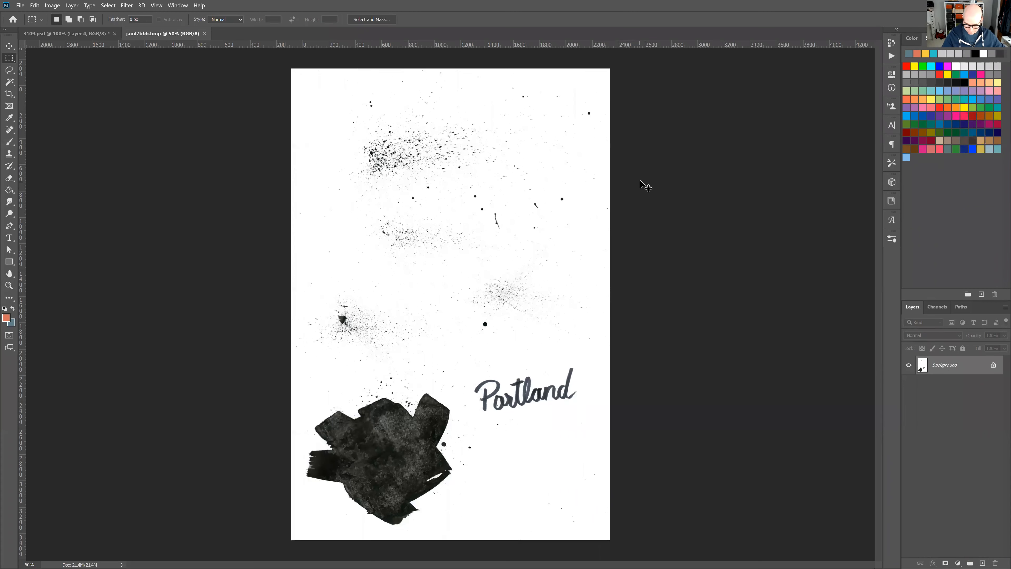
key("ctrl+plus")
left_click_drag(196, 390, 316, 283)
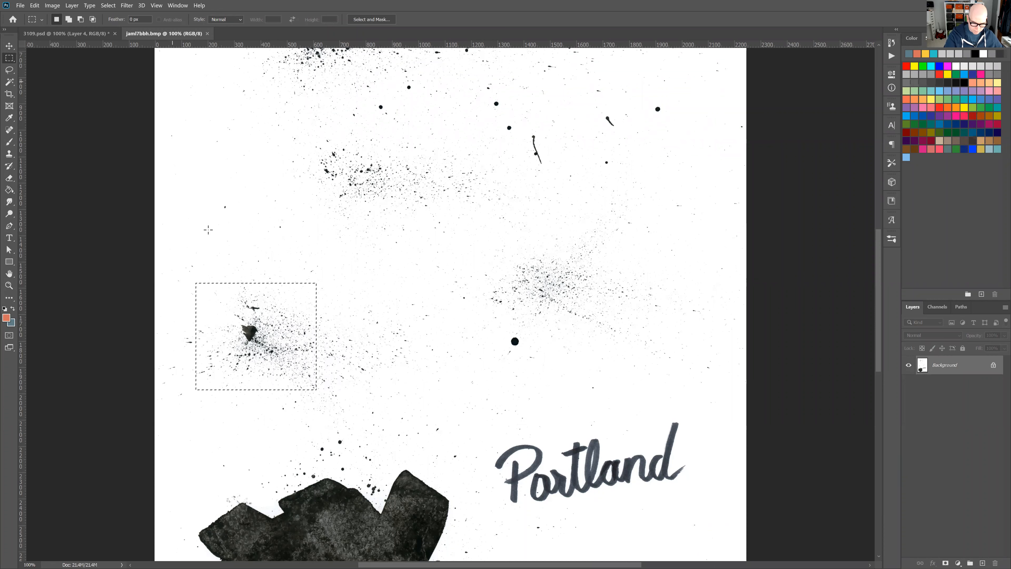
left_click_drag(197, 393, 336, 278)
key("ctrl+z")
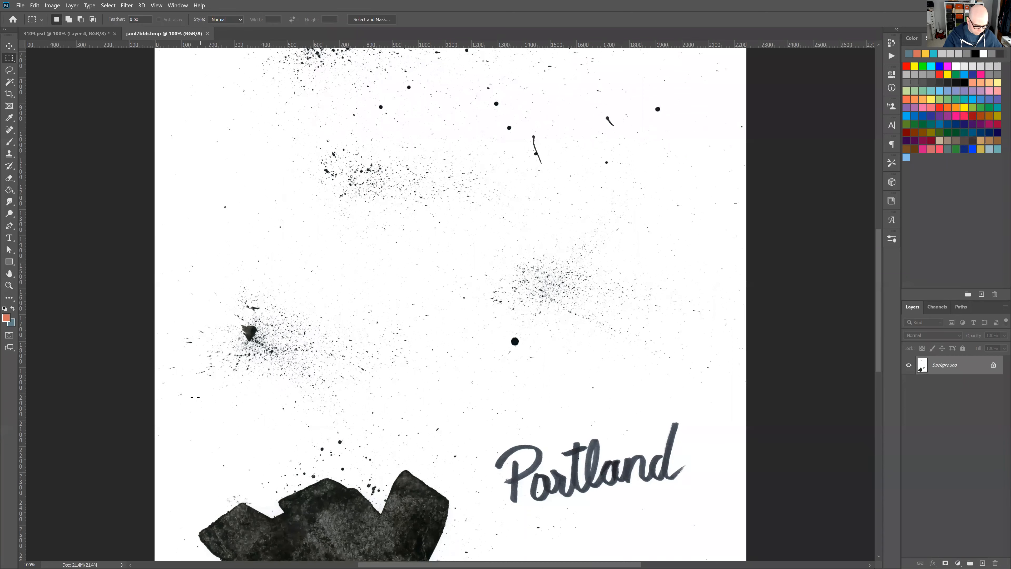
left_click_drag(196, 397, 356, 274)
left_click_drag(293, 317, 294, 315)
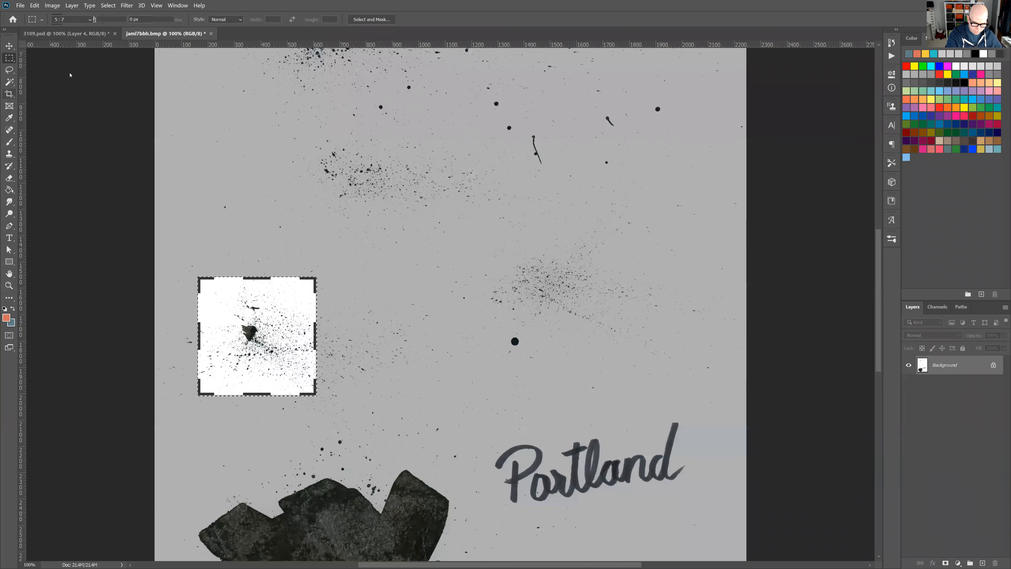
Crop the scan to the square selection around the ink splatter and apply the crop
left_click(10, 94)
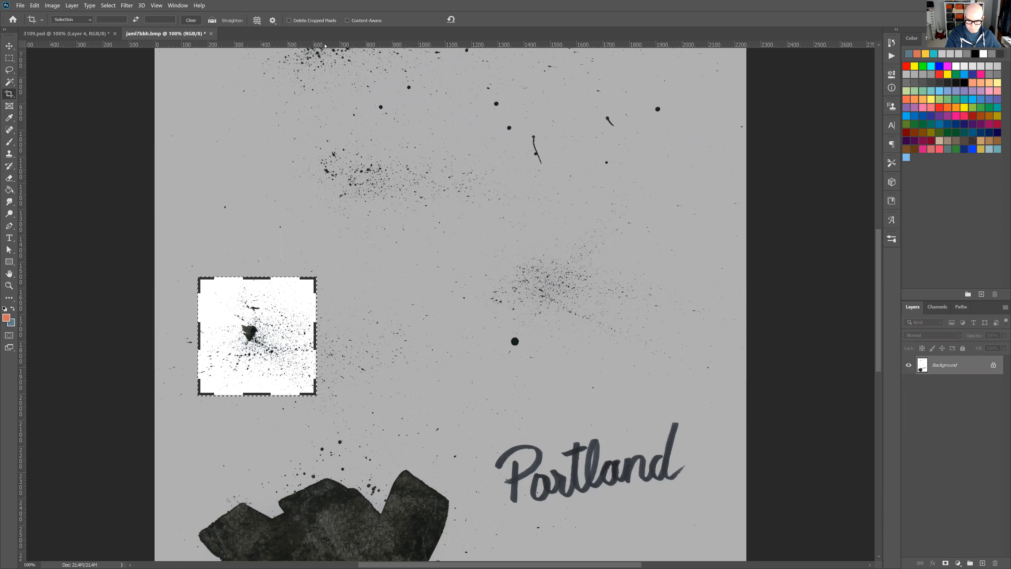
key("Return")
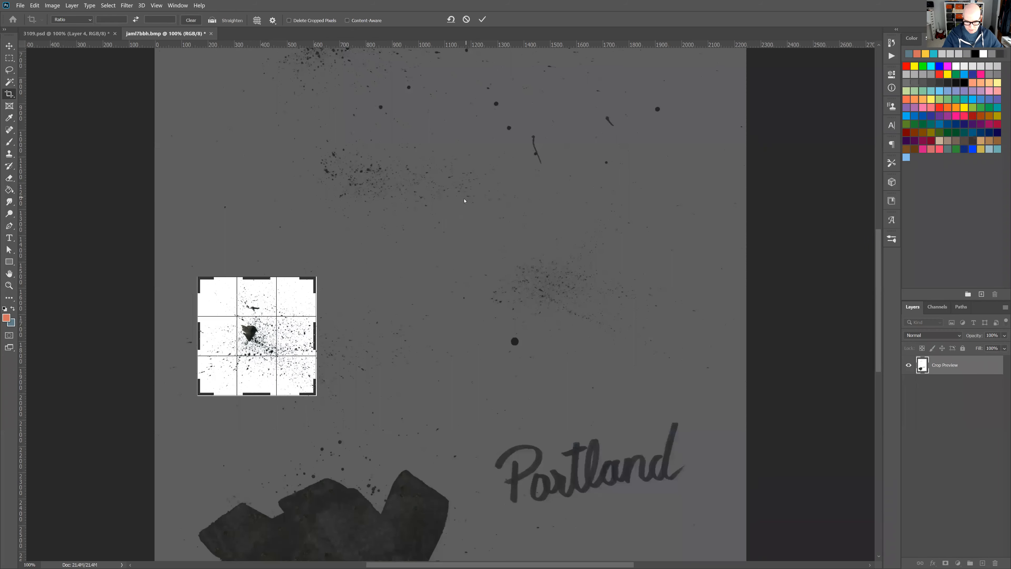
key("Return")
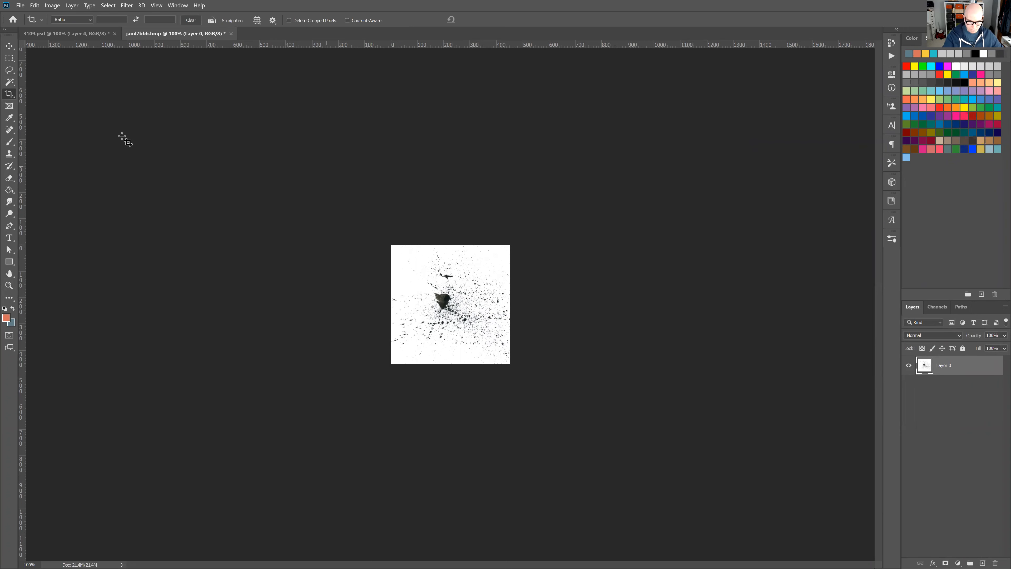
left_click(8, 92)
left_click(481, 274)
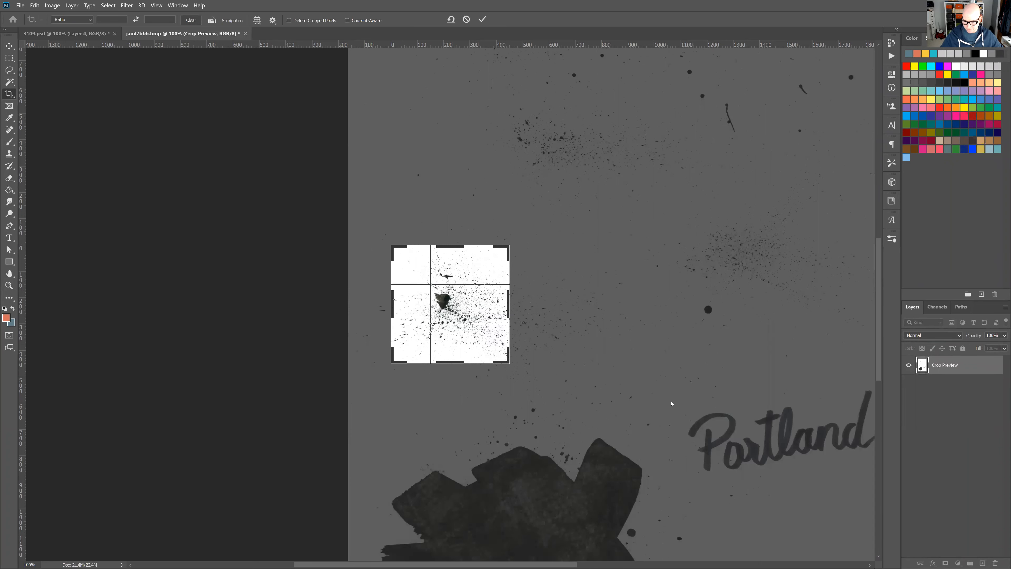
key("Return")
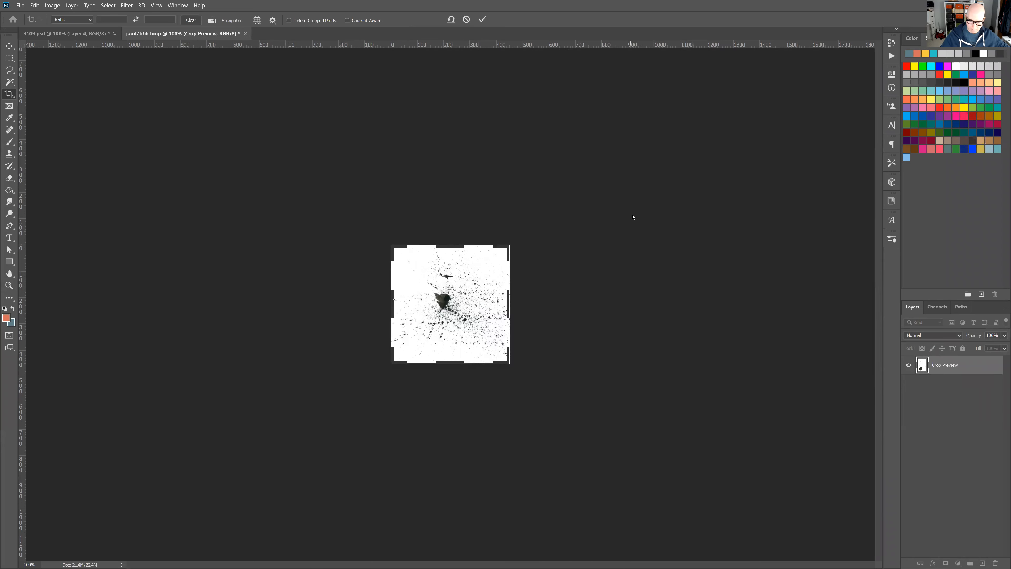
key("v")
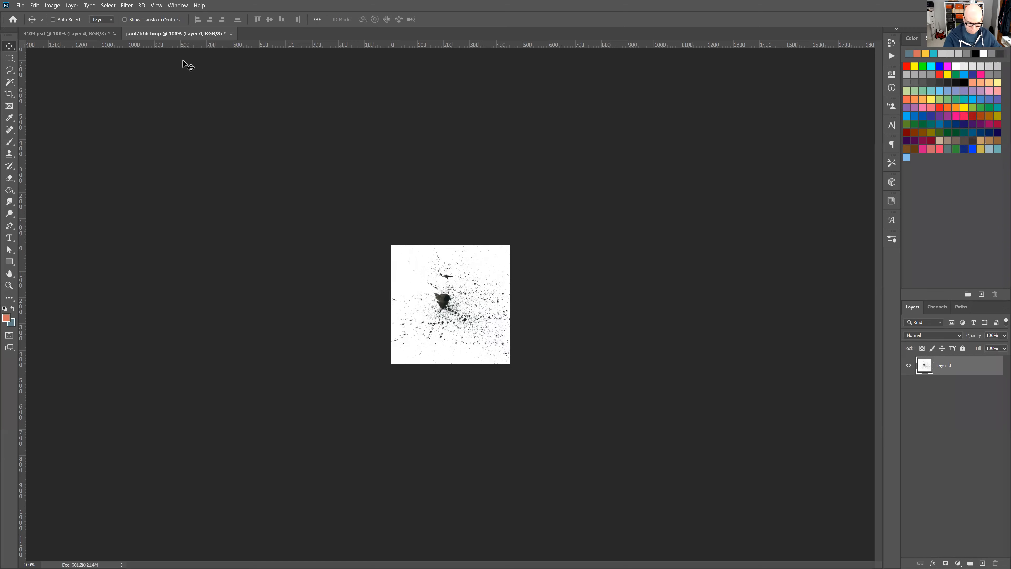
left_click(72, 6)
mouse_move(52, 5)
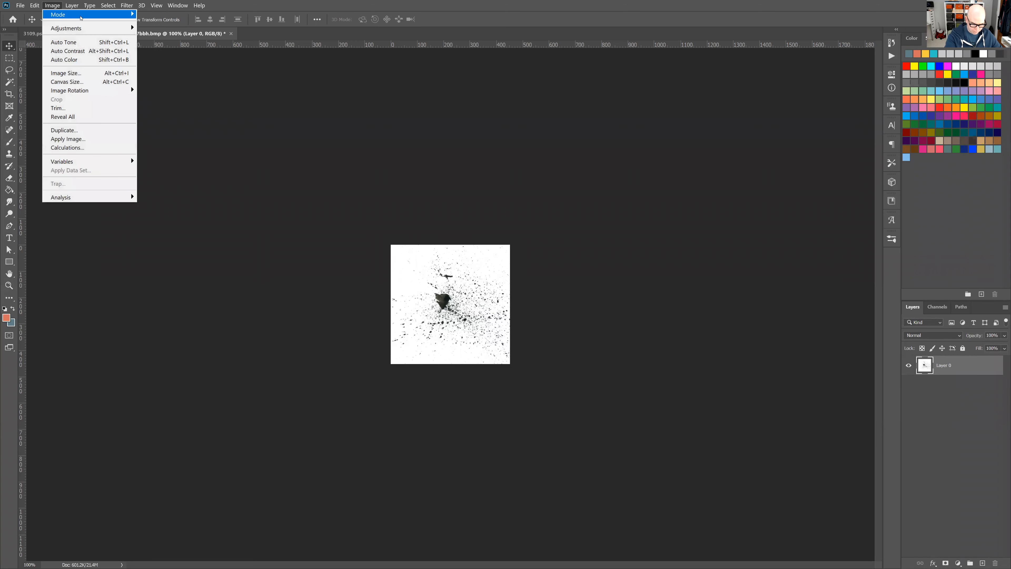
mouse_move(121, 15)
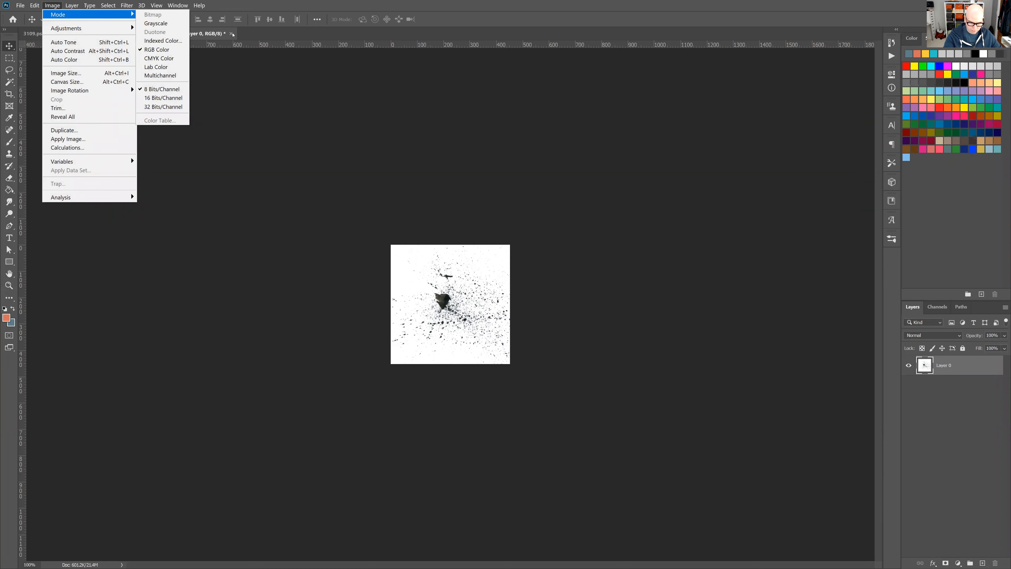
left_click(288, 47)
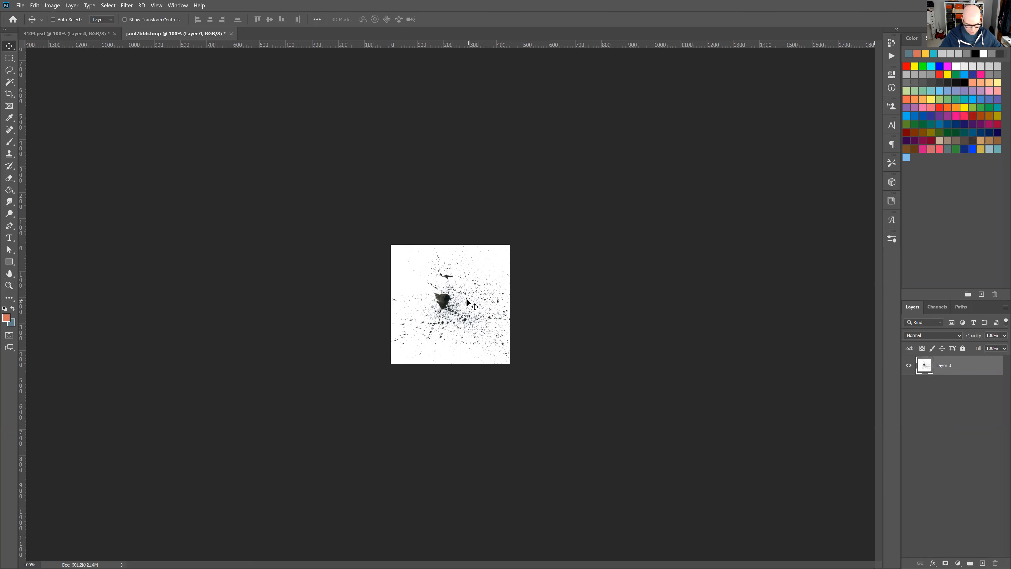
Define the cropped ink splatter as a brush preset named des31
key("ctrl+plus")
key("ctrl+plus")
key("ctrl+plus")
key("ctrl+plus")
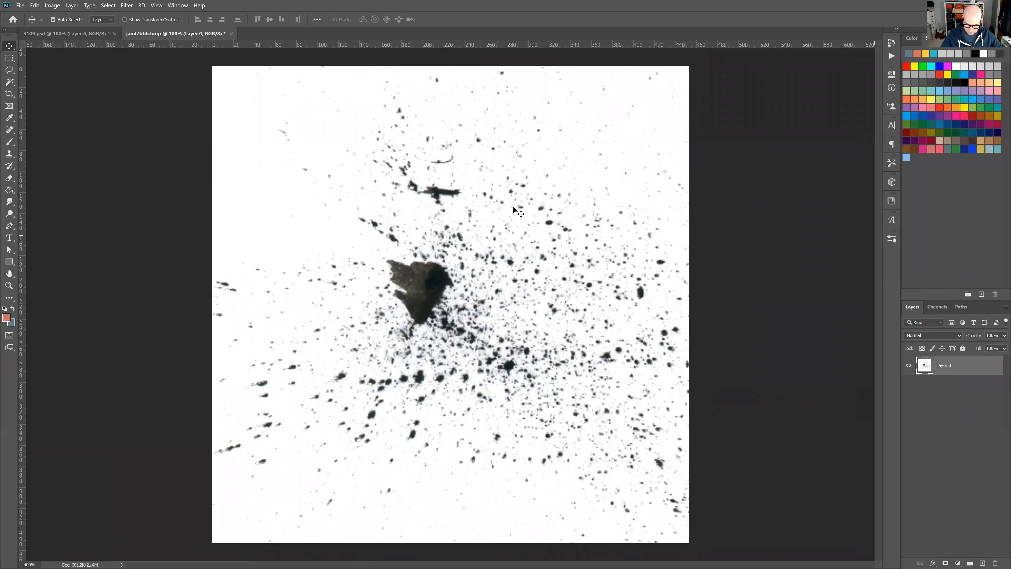
key("ctrl+minus")
key("ctrl+minus")
key("ctrl+plus")
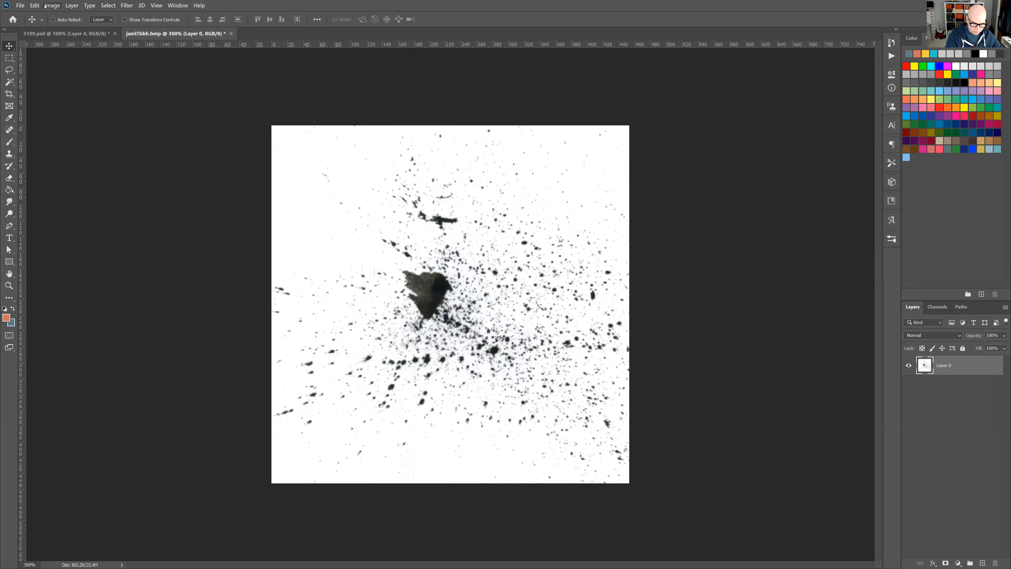
left_click(52, 6)
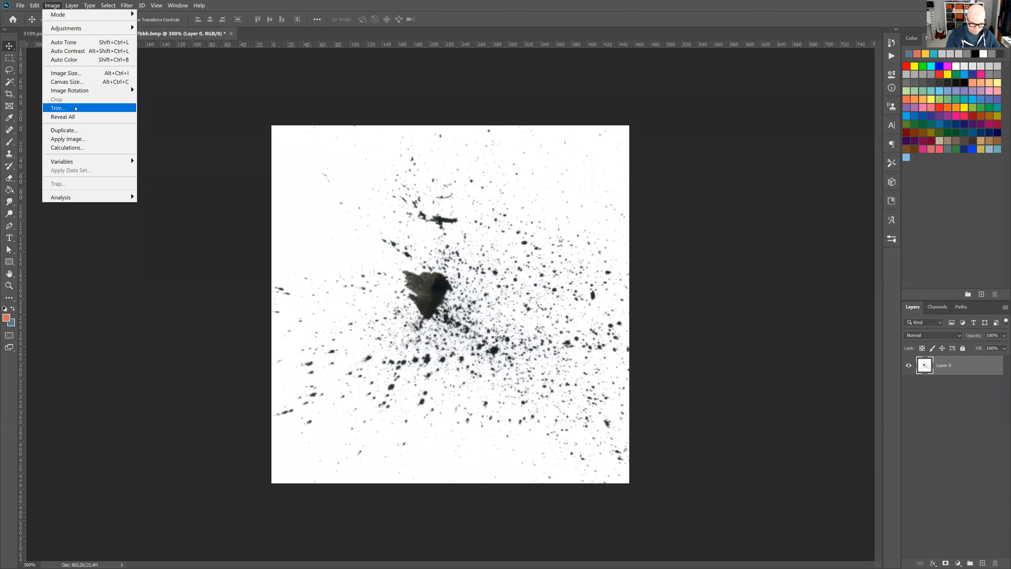
mouse_move(35, 5)
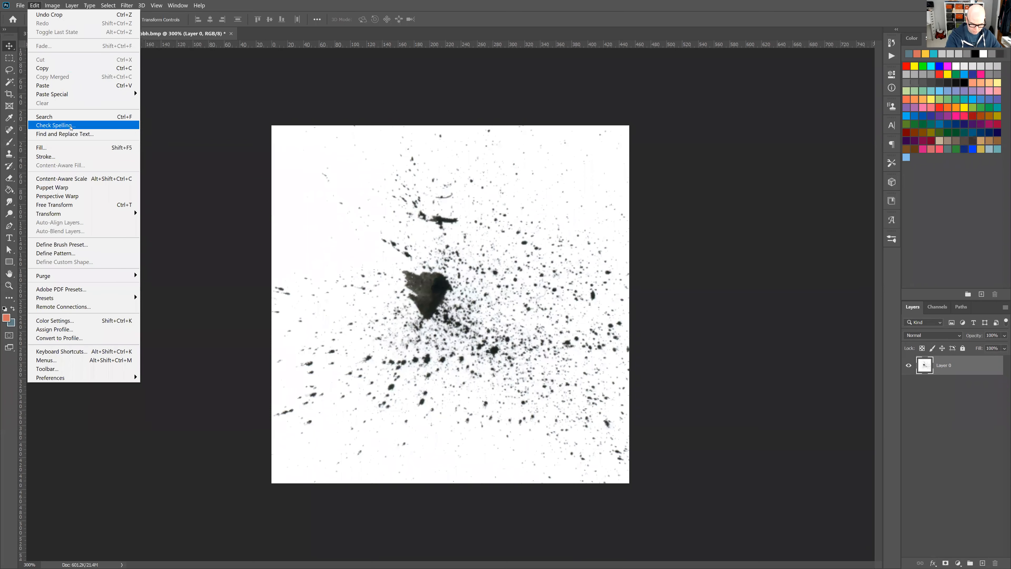
left_click(92, 245)
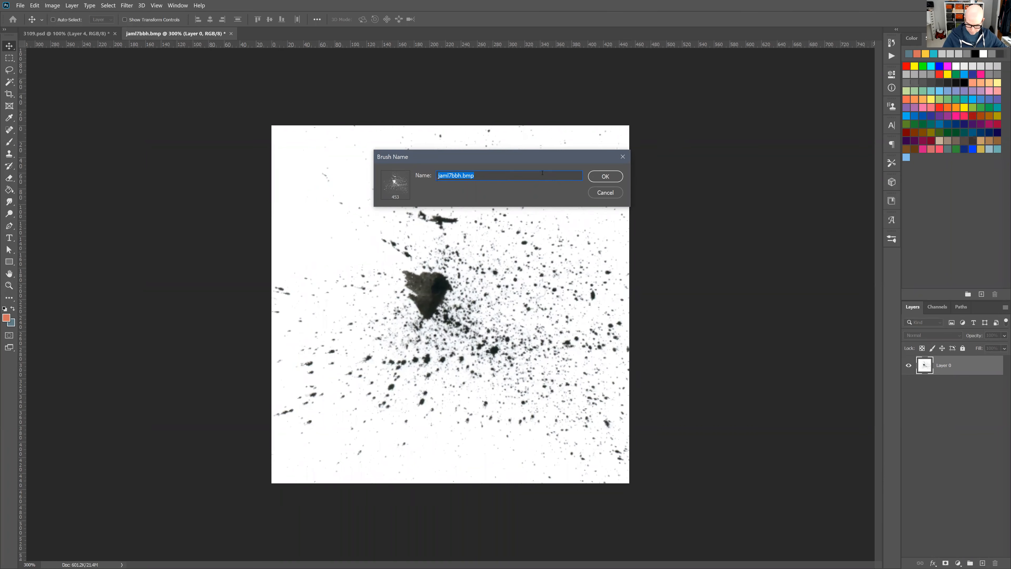
type("des31")
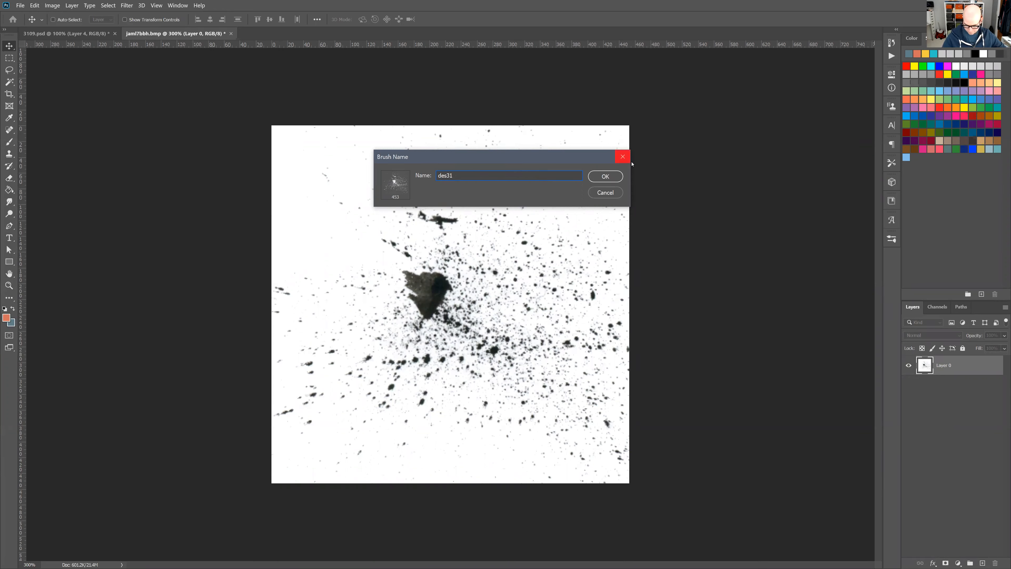
left_click(609, 177)
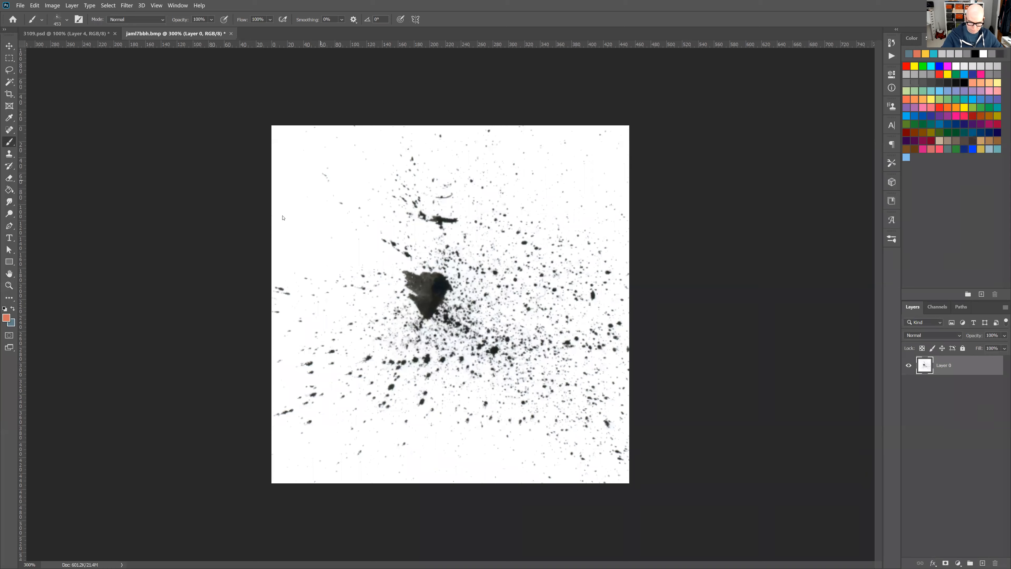
In 3109.psd, add an orange solid color fill layer above Layer 4 and fill its mask with black
left_click(66, 33)
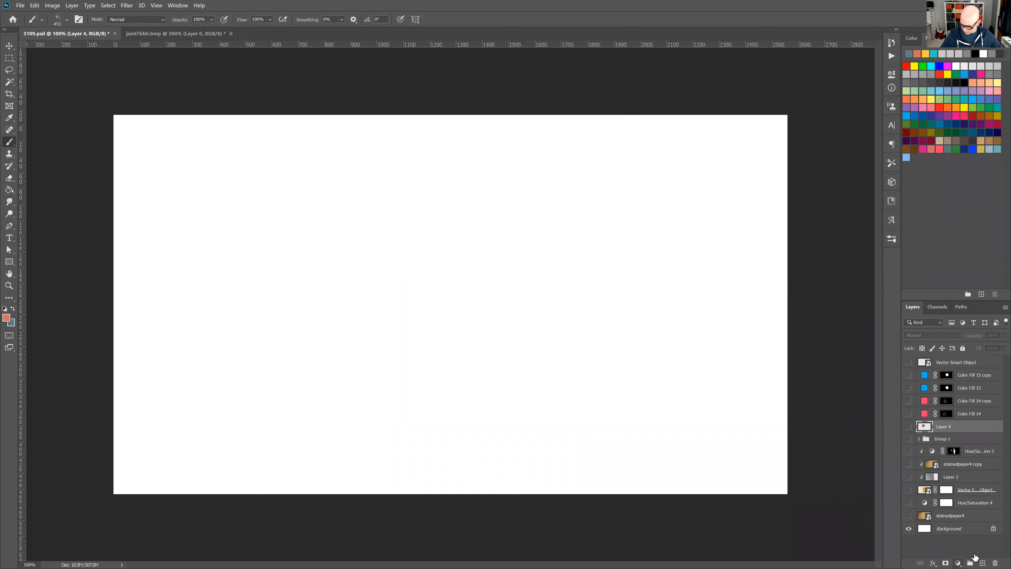
left_click(958, 562)
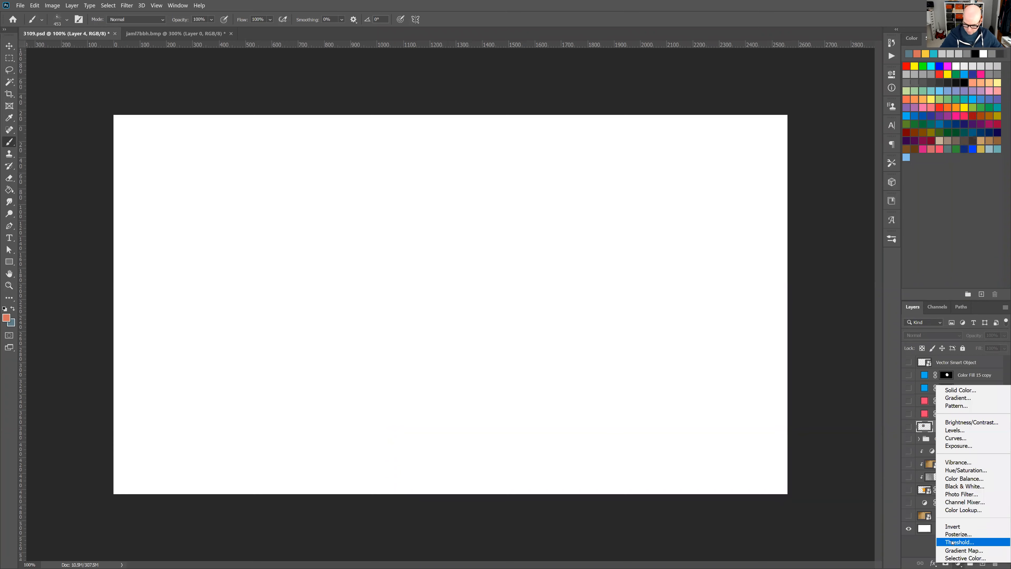
left_click(976, 391)
left_click(809, 103)
left_click(947, 428)
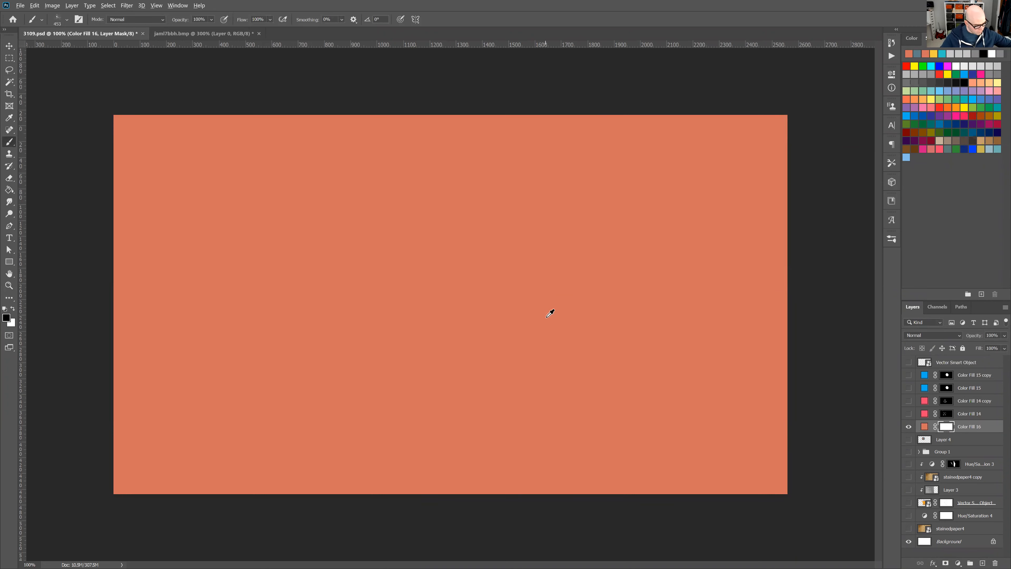
key("alt+BackSpace")
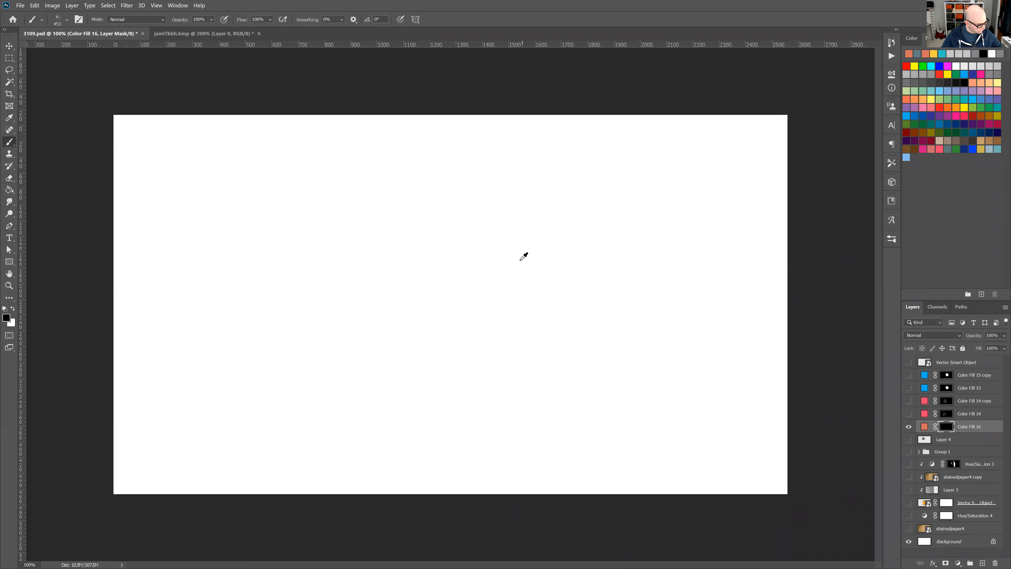
Stamp the splatter brush once in white on the orange fill layer's mask, near the middle of the canvas
key("x")
scroll(517, 263, "up", 1)
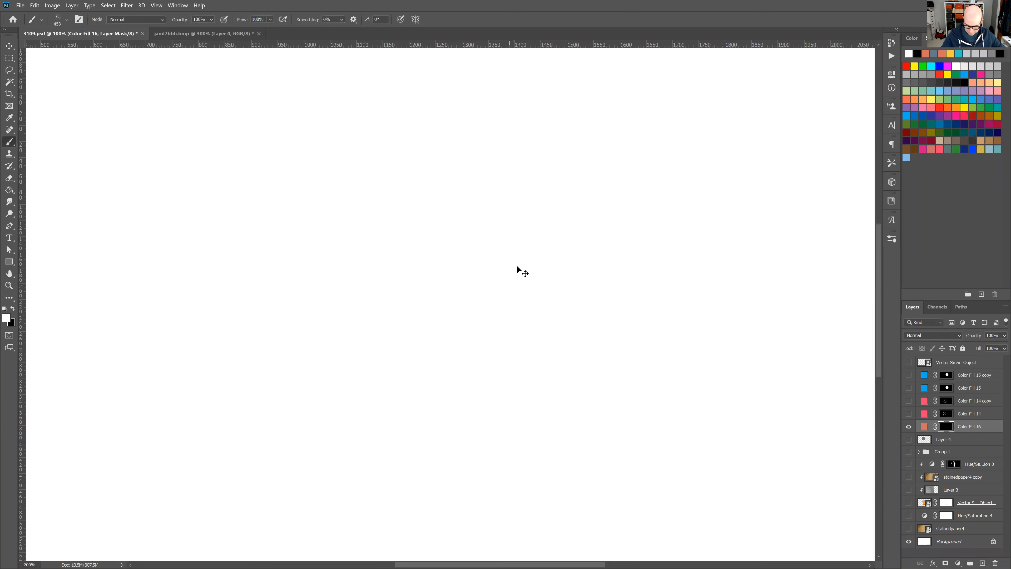
left_click(514, 268)
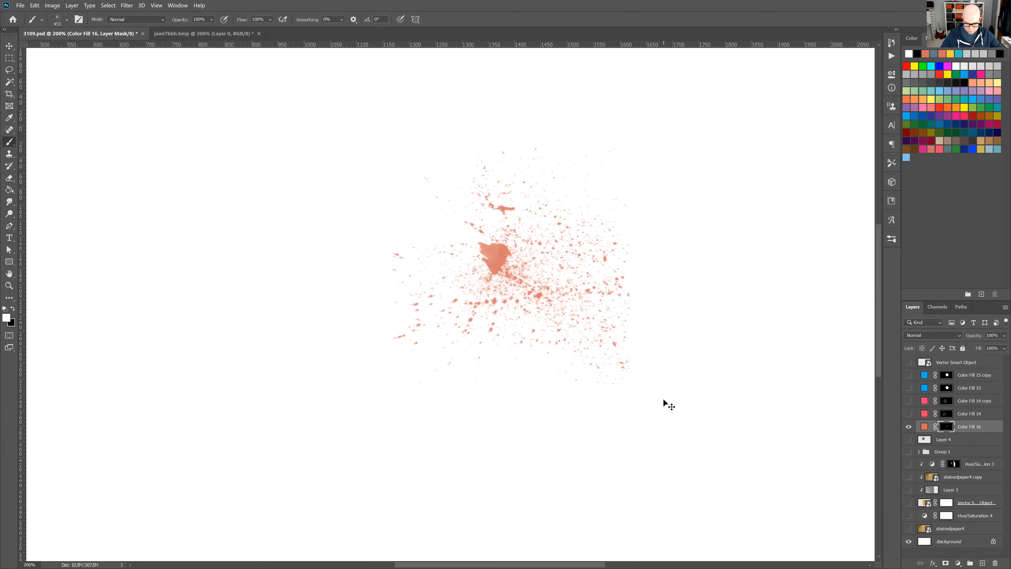
Change the color of the Color Fill 16 layer from orange to a dark purple
scroll(673, 223, "up", 3)
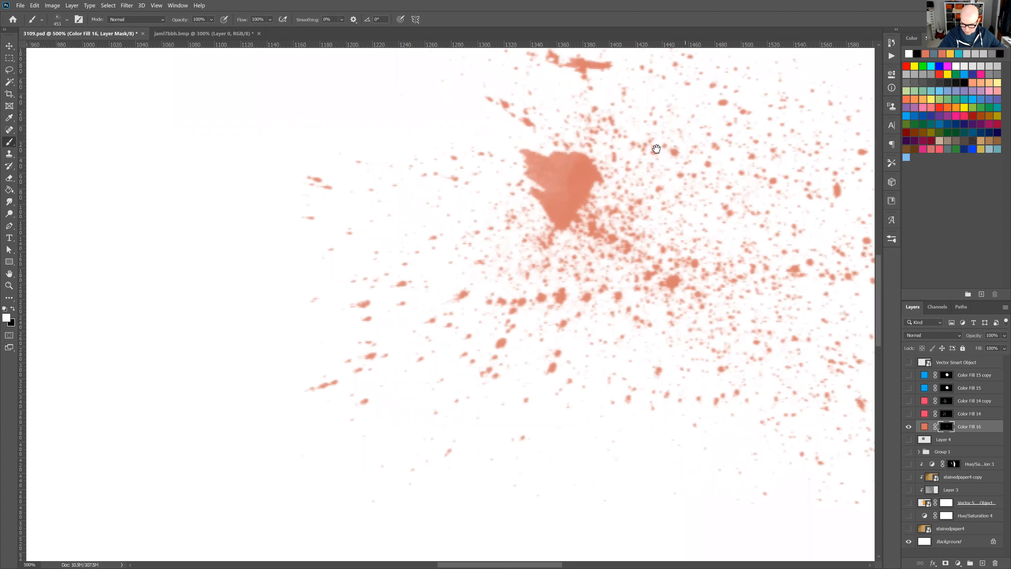
left_click_drag(591, 241, 552, 317)
key("ctrl+plus")
scroll(477, 369, "up", 1)
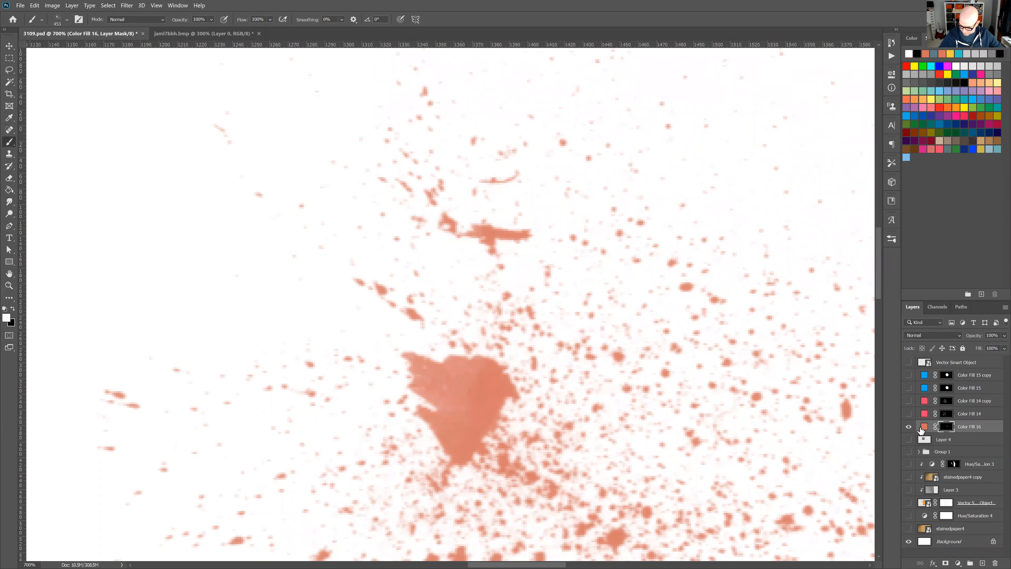
double_click(924, 427)
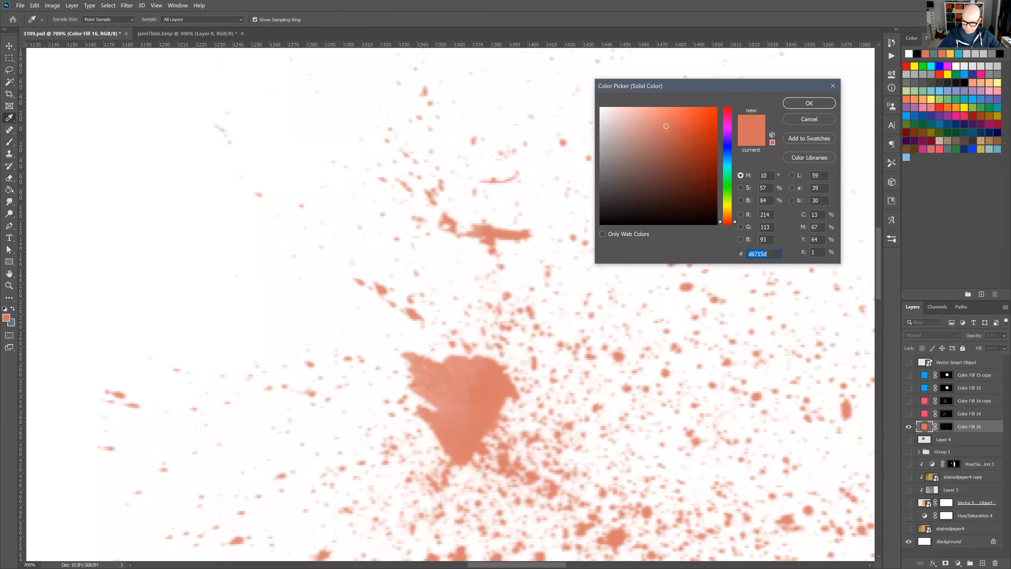
type("002538")
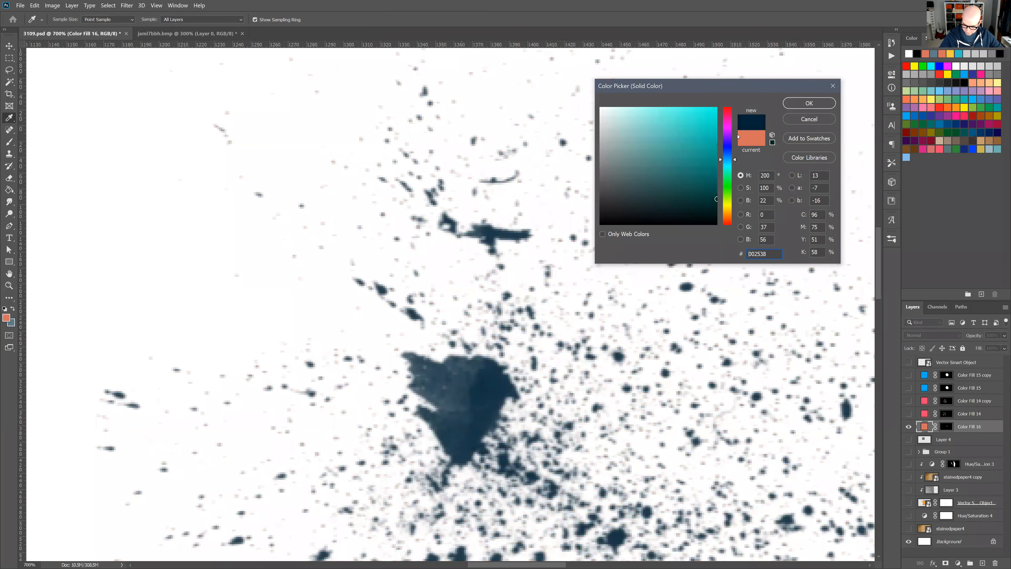
left_click_drag(738, 136, 738, 140)
left_click(828, 103)
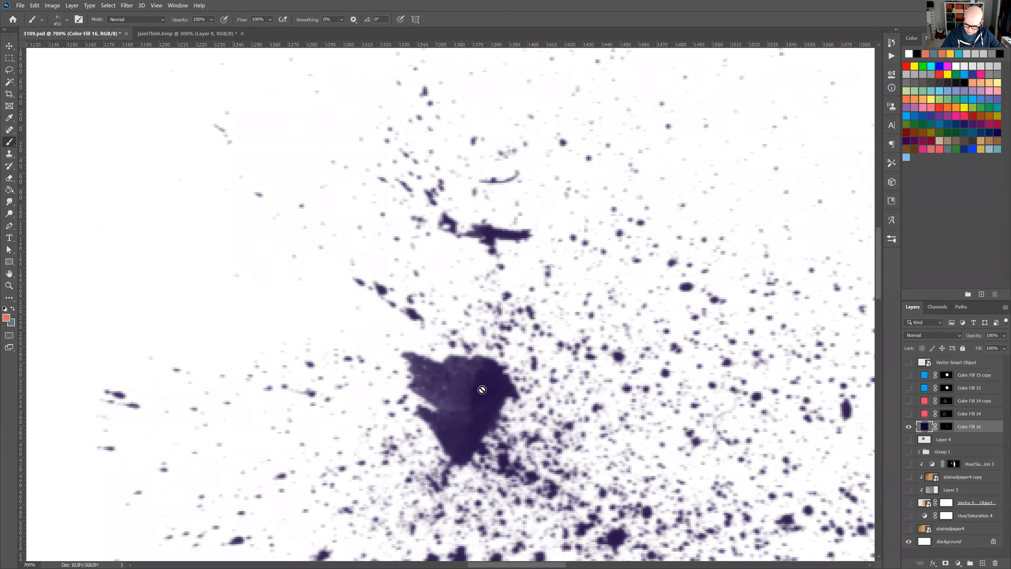
key("ctrl+j")
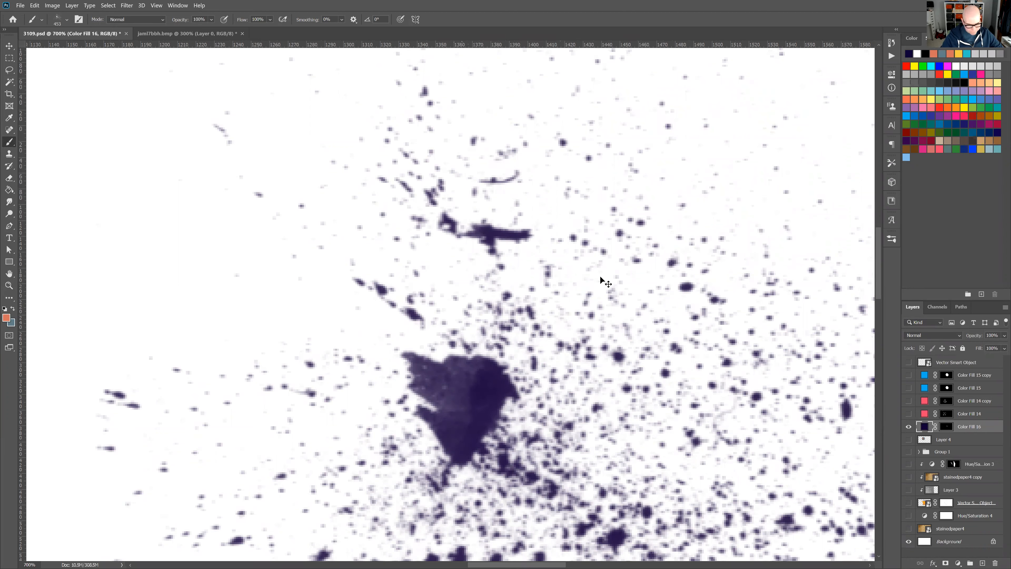
Examine the recolored splatter at the scale of the whole canvas
key("ctrl+minus")
key("ctrl+minus")
key("ctrl+minus")
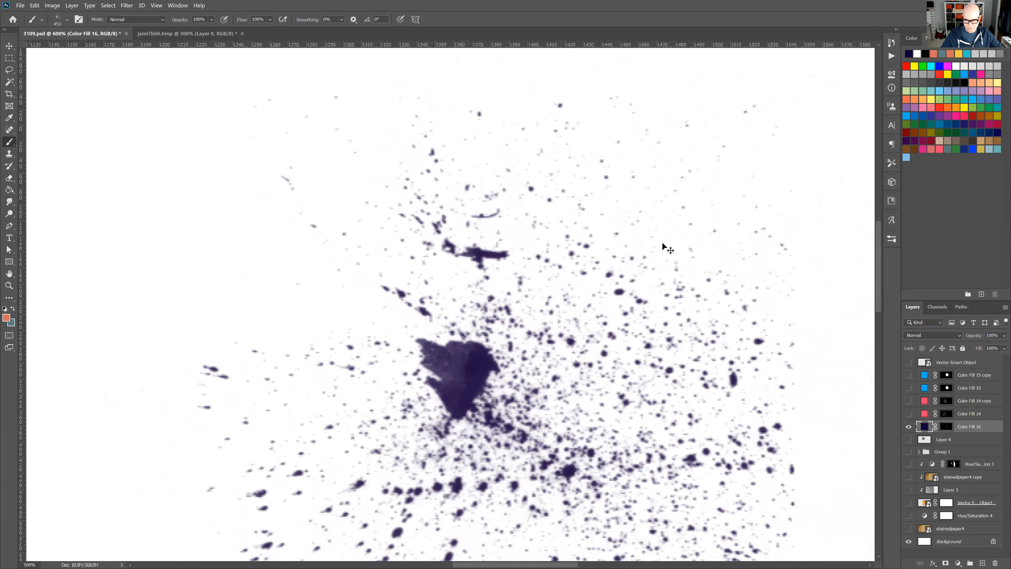
key("ctrl+minus")
key("ctrl+minus")
key("ctrl+minus")
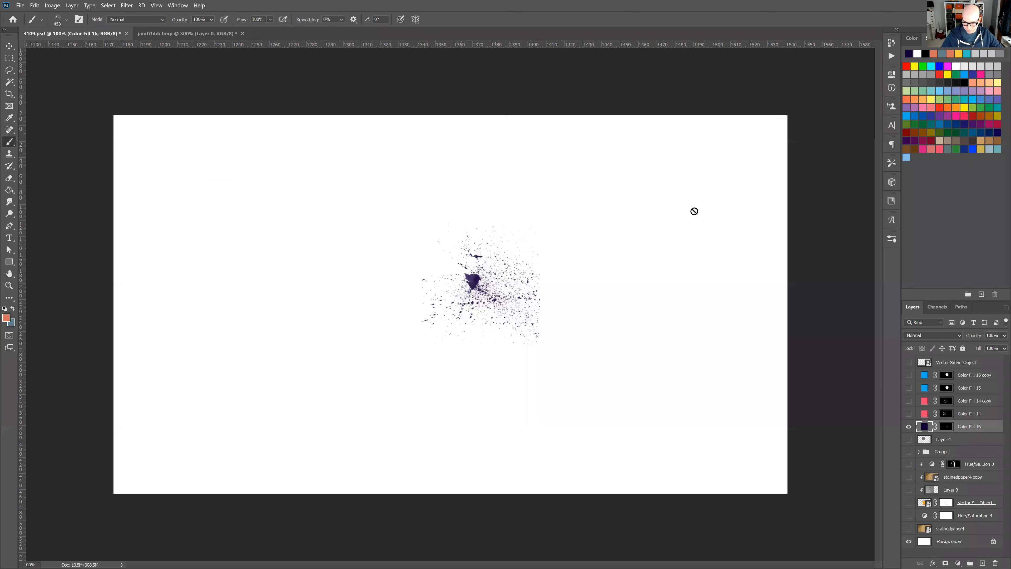
key("ctrl+plus")
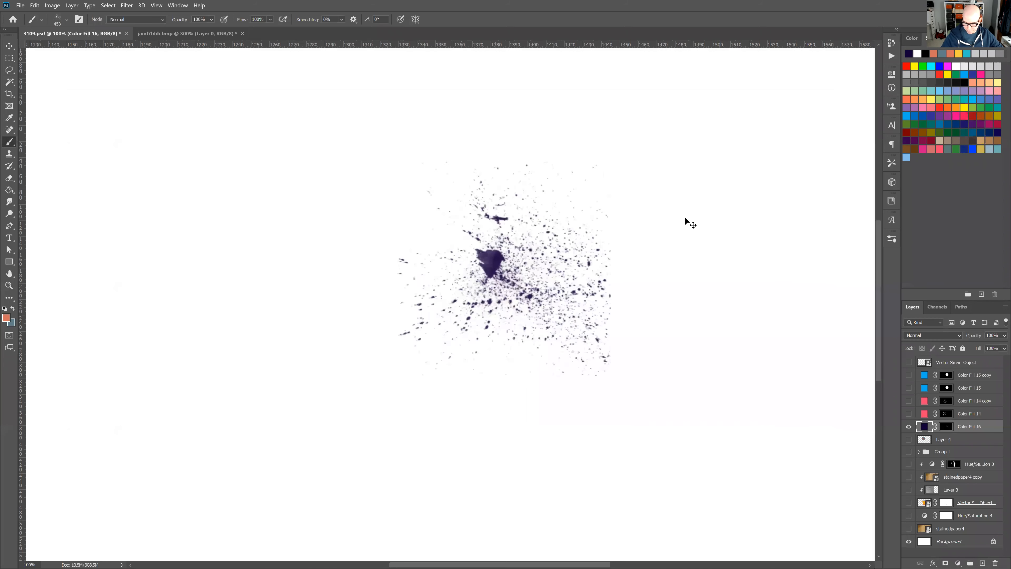
key("ctrl+minus")
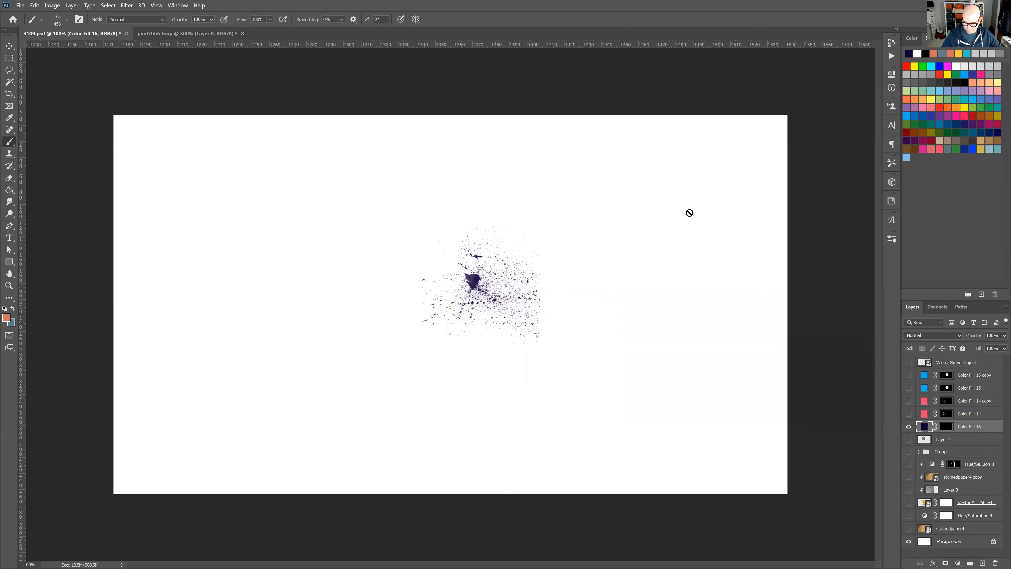
Hide Color Fill 16, show the coffee pot's Vector Smart Object layer and make its layer mask active
left_click(908, 426)
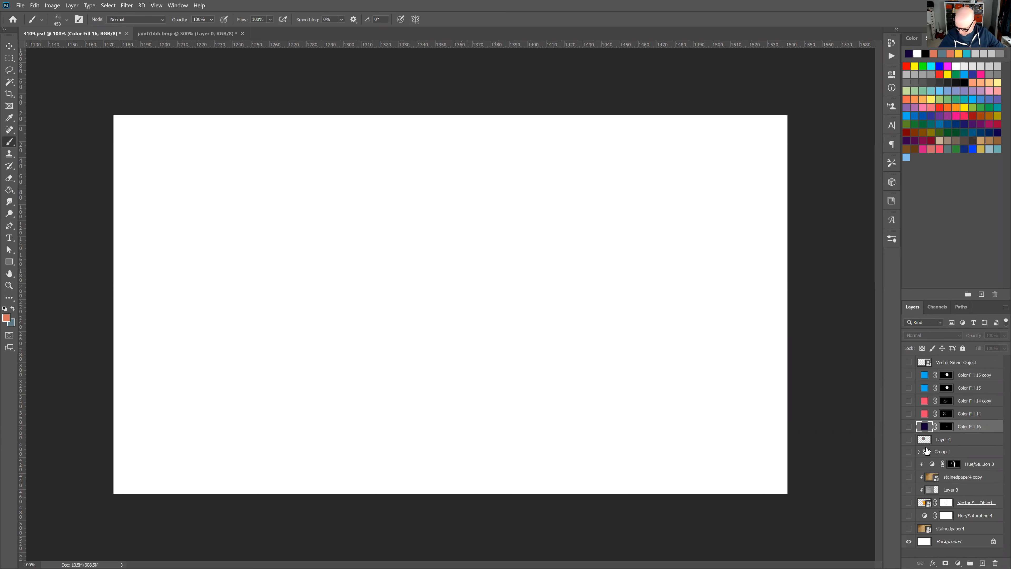
left_click(908, 503)
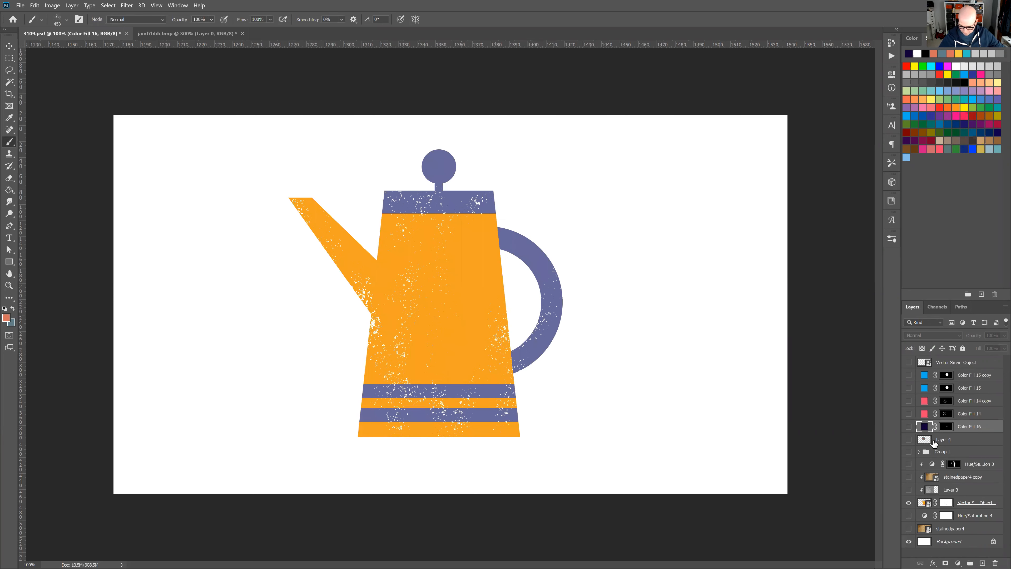
left_click(954, 502)
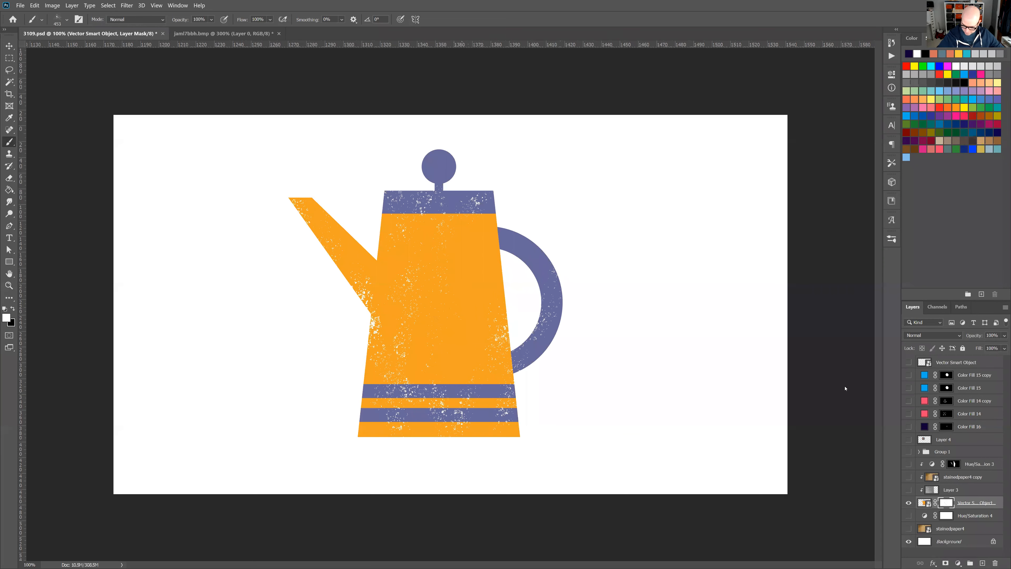
Stamp the splatter brush repeatedly in black on the coffee pot's mask, over the body, lid, handle and lower edges
key("x")
left_click(470, 292)
left_click(511, 397)
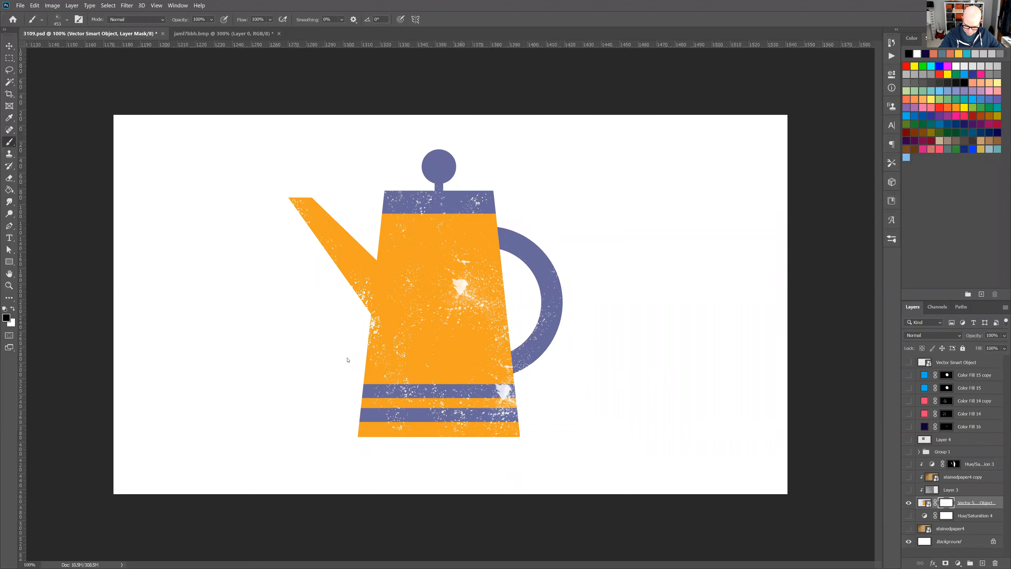
left_click(439, 297)
left_click(508, 191)
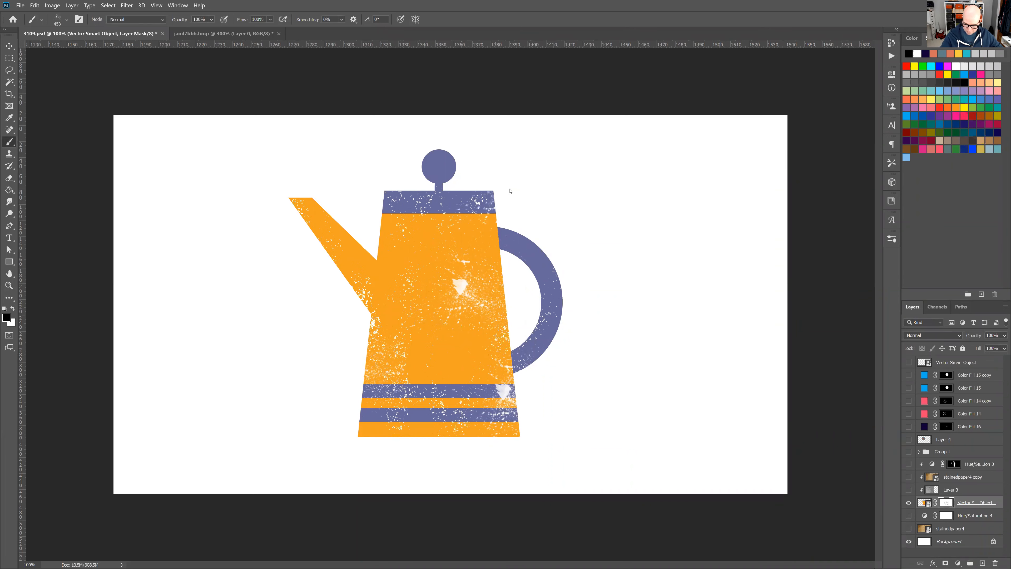
left_click(550, 243)
left_click(369, 225)
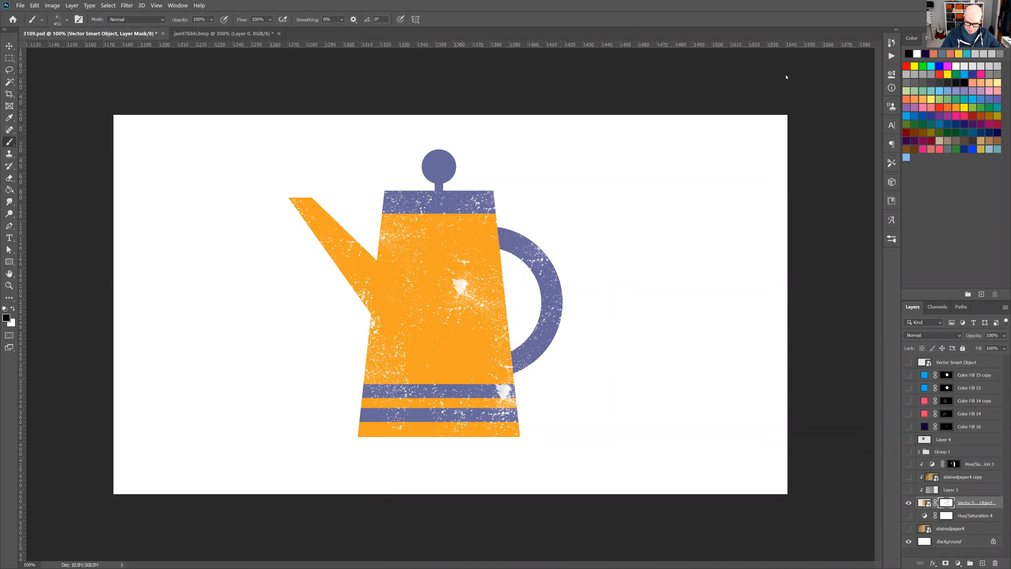
left_click(356, 350)
left_click(361, 354)
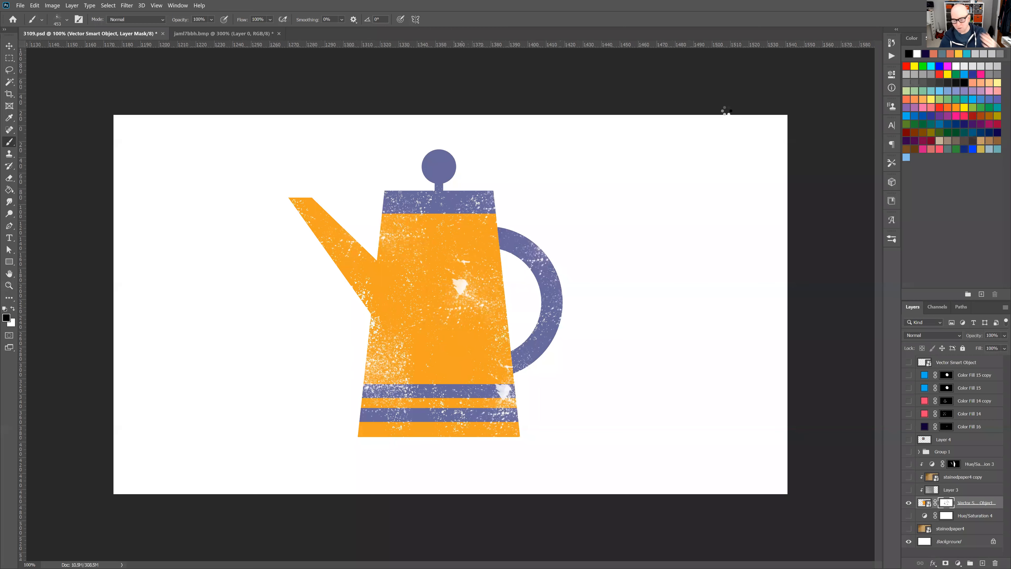
In jaml7bbh.bmp, make a rectangular selection around the hand-lettered word Portland
left_click(242, 34)
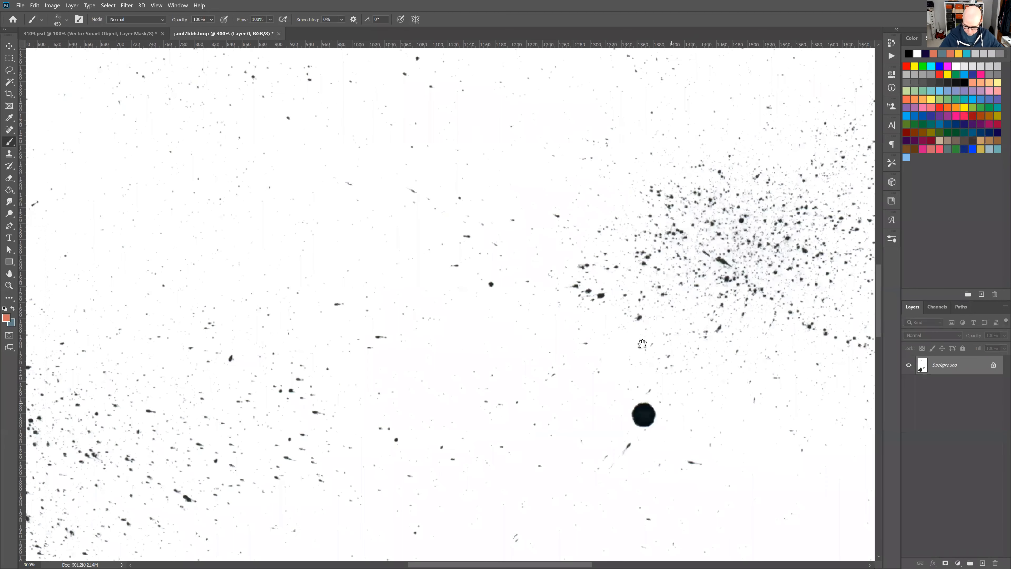
left_click_drag(642, 344, 610, 178)
left_click_drag(643, 207, 476, 352)
key("ctrl+1")
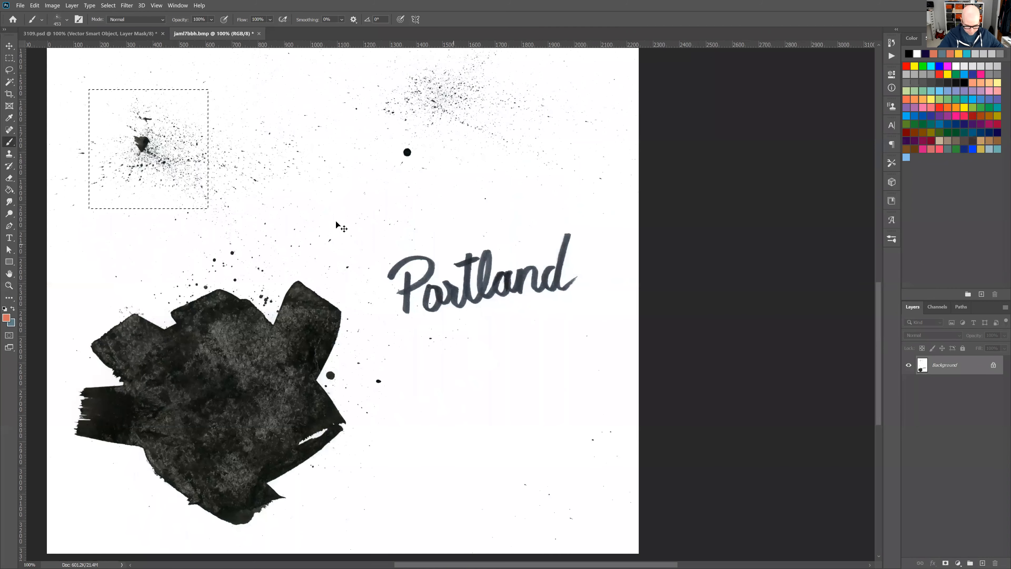
key("m")
left_click_drag(377, 328, 590, 220)
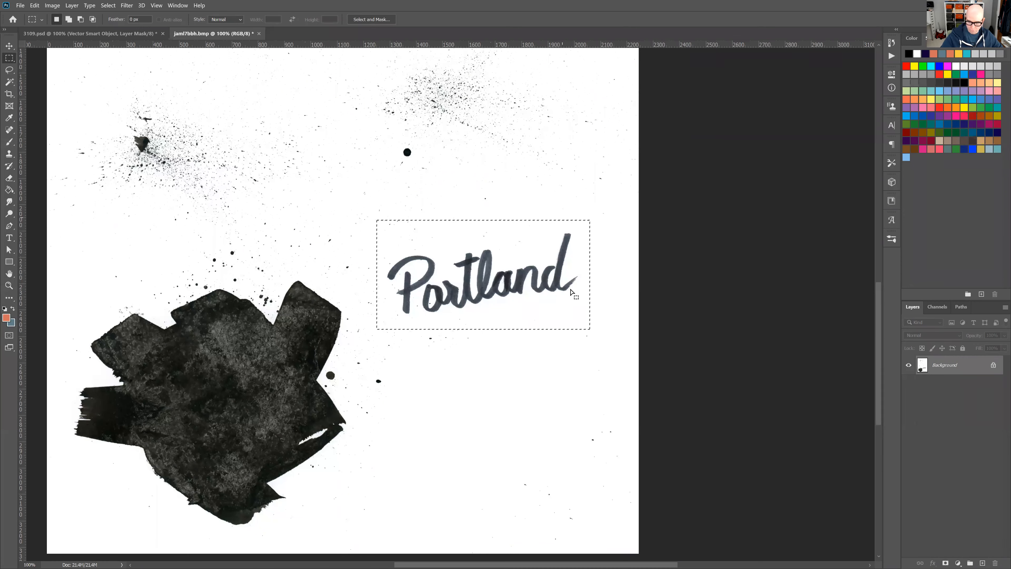
Define the selected lettering as a brush preset named portland
left_click(36, 7)
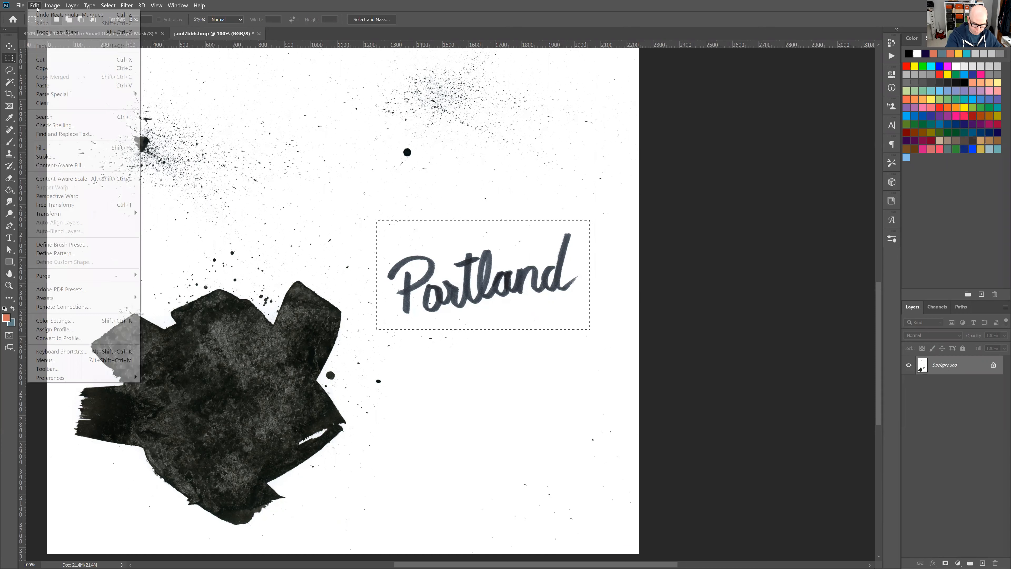
left_click(84, 244)
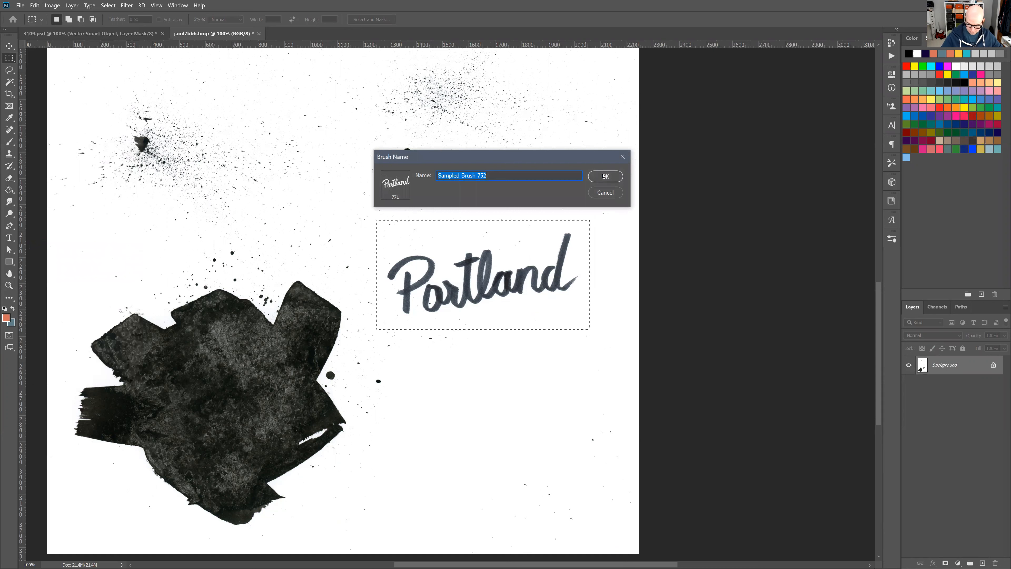
type("port")
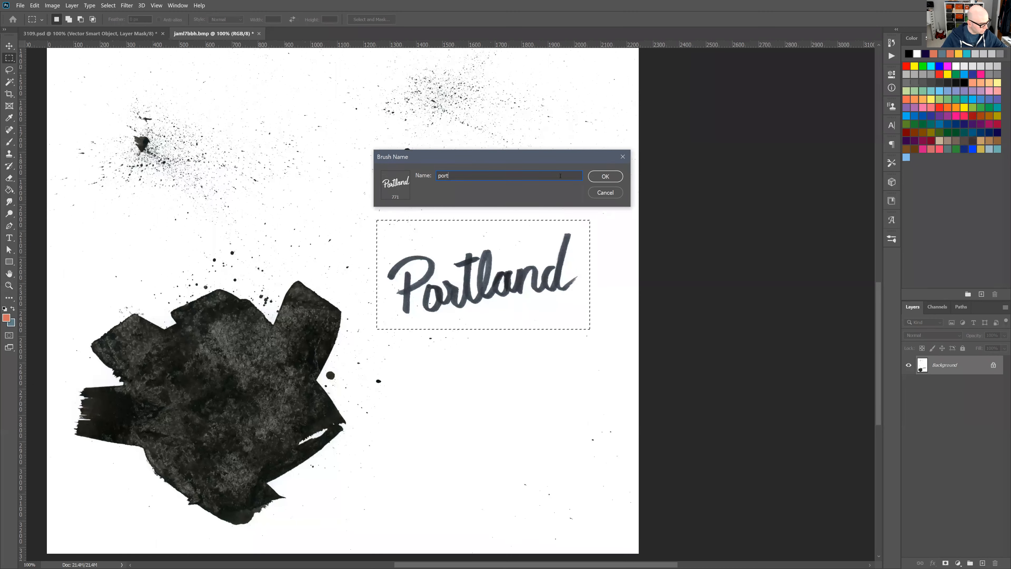
type("land")
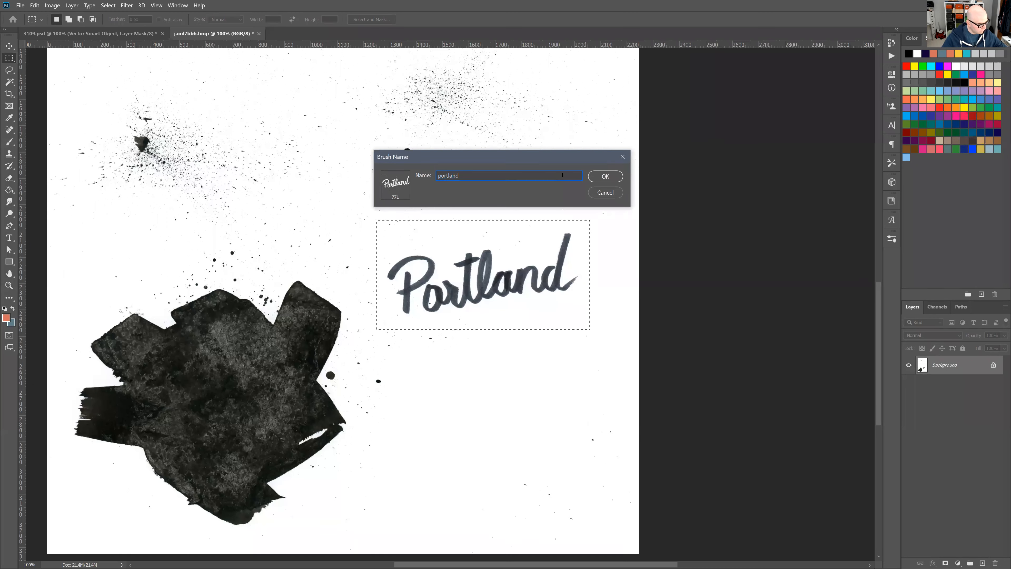
key("Return")
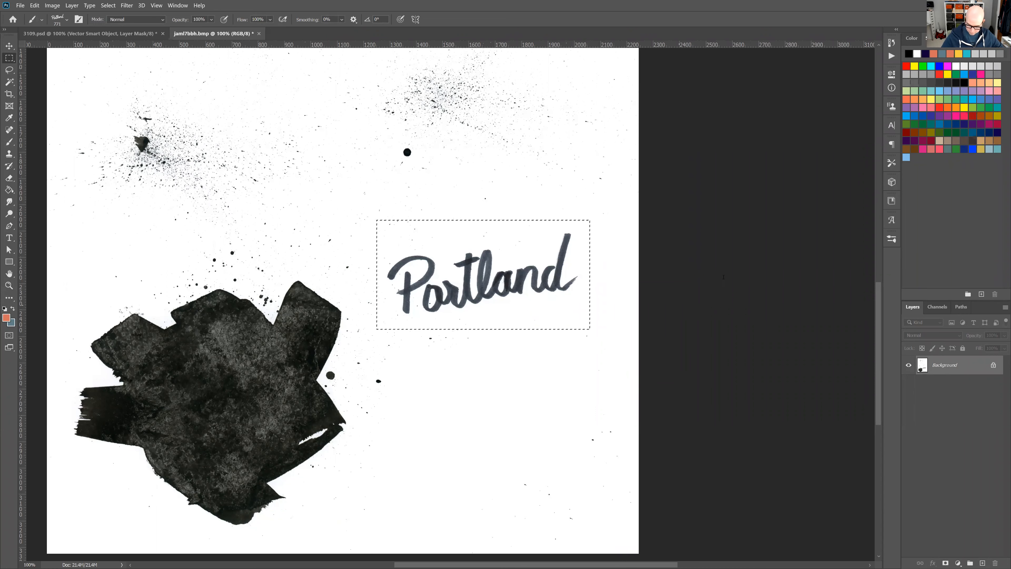
Deselect the lettering and stamp the portland brush twice in orange below the original word
key("b")
key("ctrl+d")
left_click(472, 434)
left_click(510, 349)
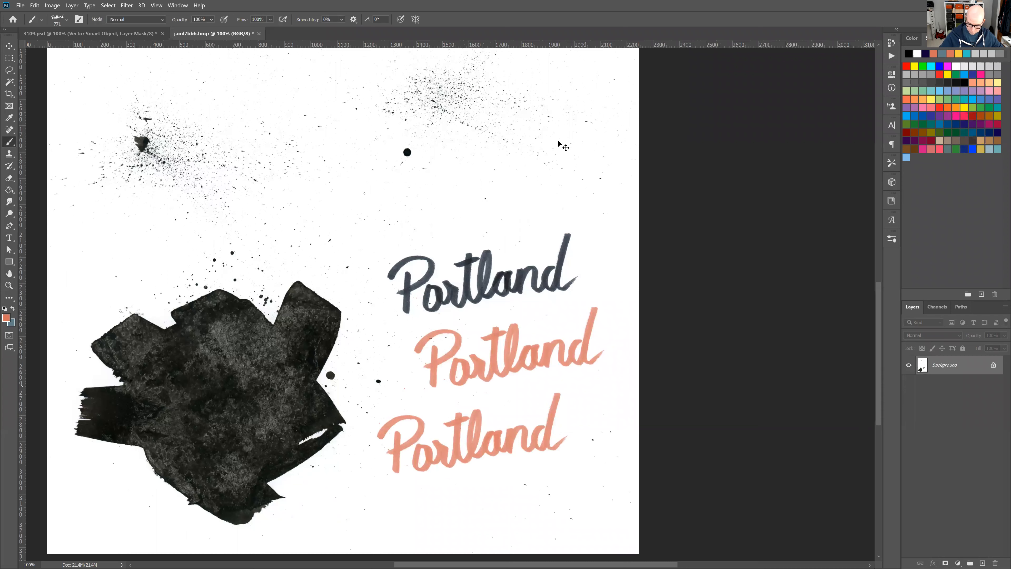
In 3109.psd, stamp the portland brush once in black on the coffee pot's mask, just above the lower purple stripes
left_click(126, 34)
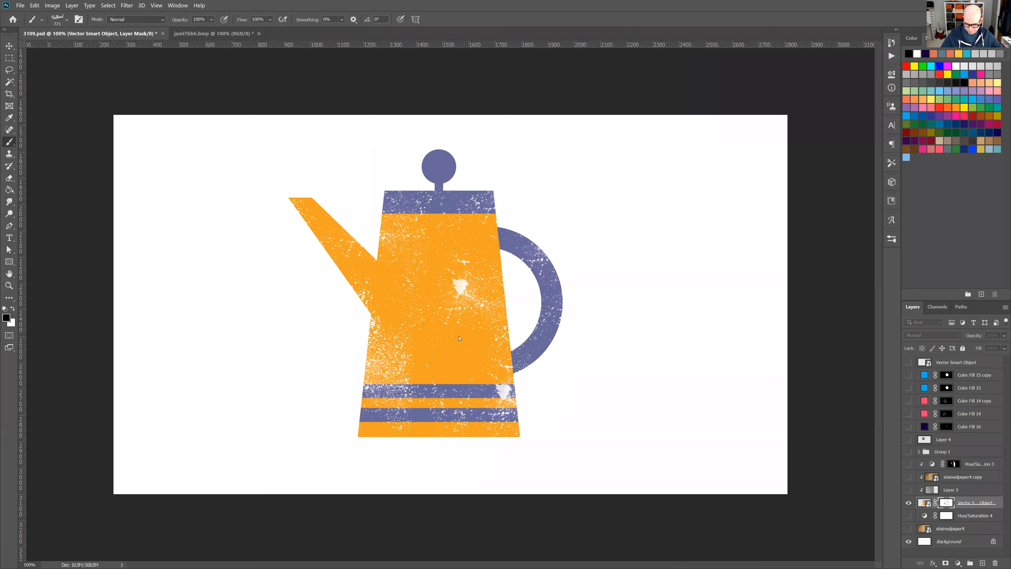
left_click(433, 346)
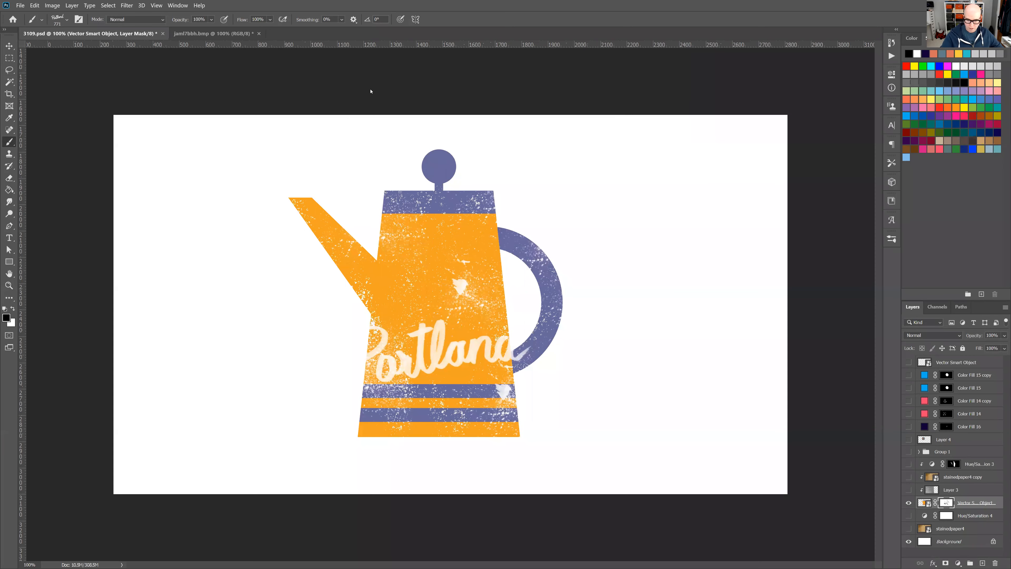
left_click(213, 34)
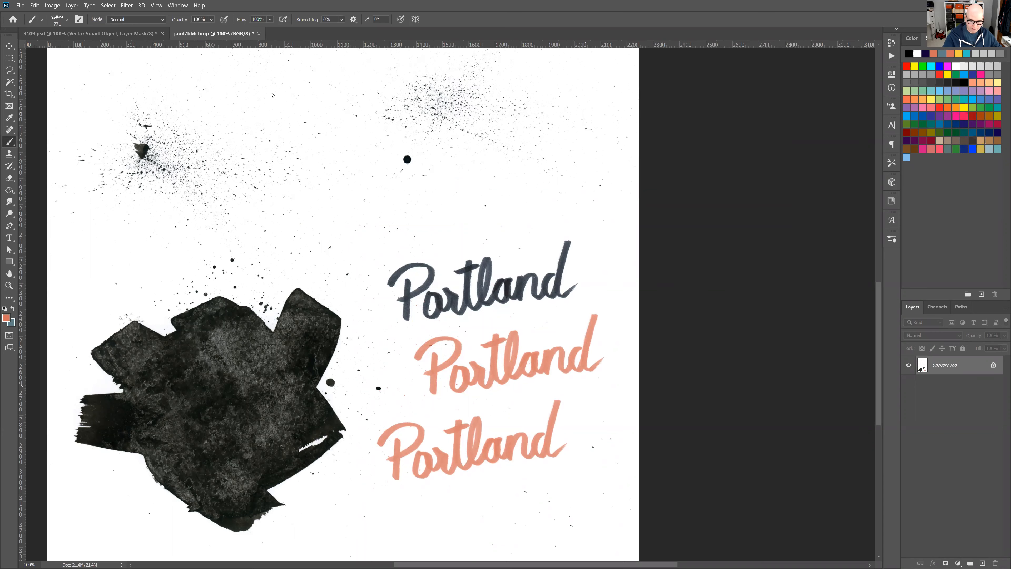
left_click(88, 33)
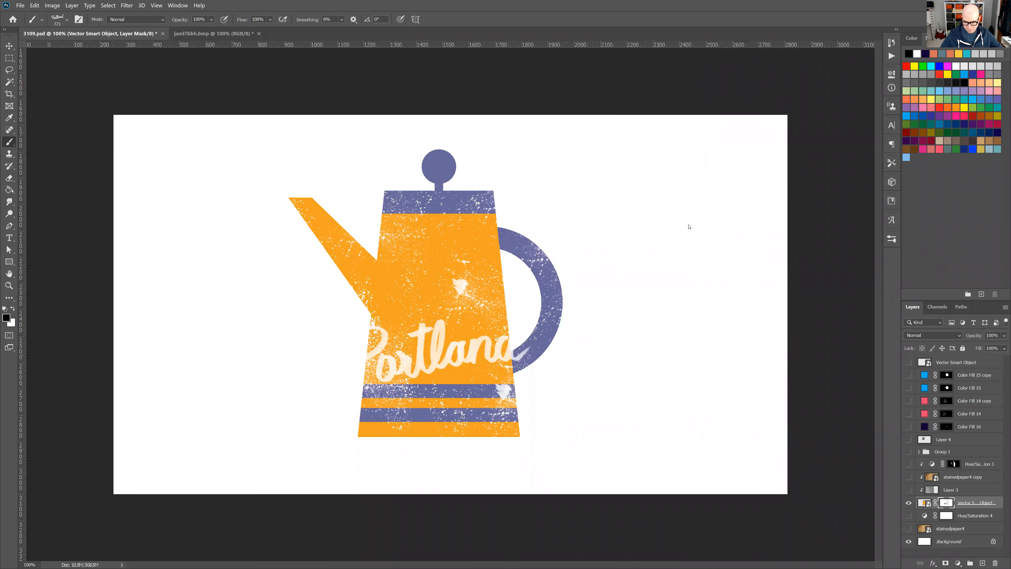
Choose the des31 splatter brush from the end of the saved brush presets list
left_click(892, 239)
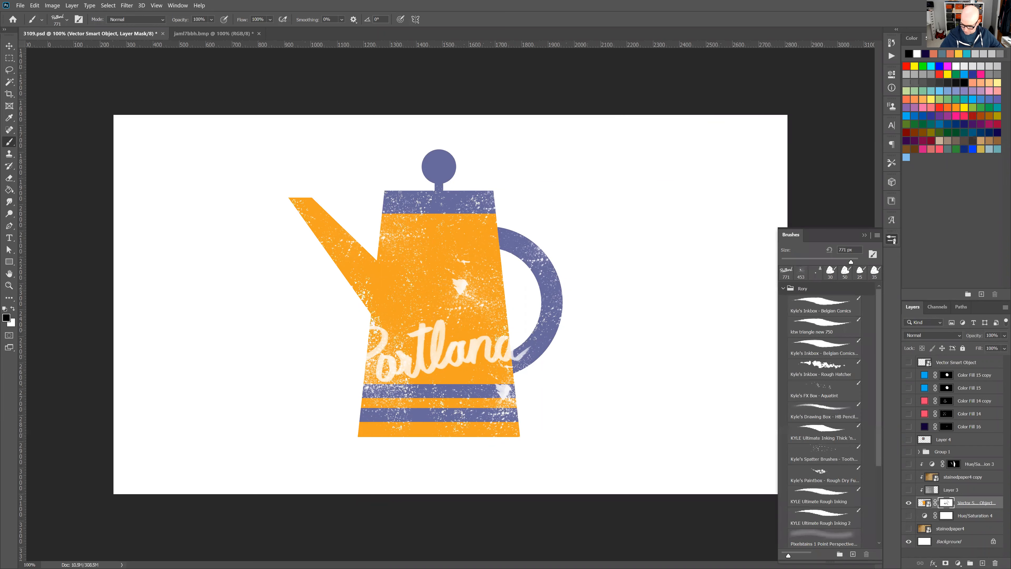
mouse_move(880, 307)
left_mouse_down()
mouse_move(876, 348)
mouse_move(878, 285)
mouse_move(880, 398)
left_mouse_up()
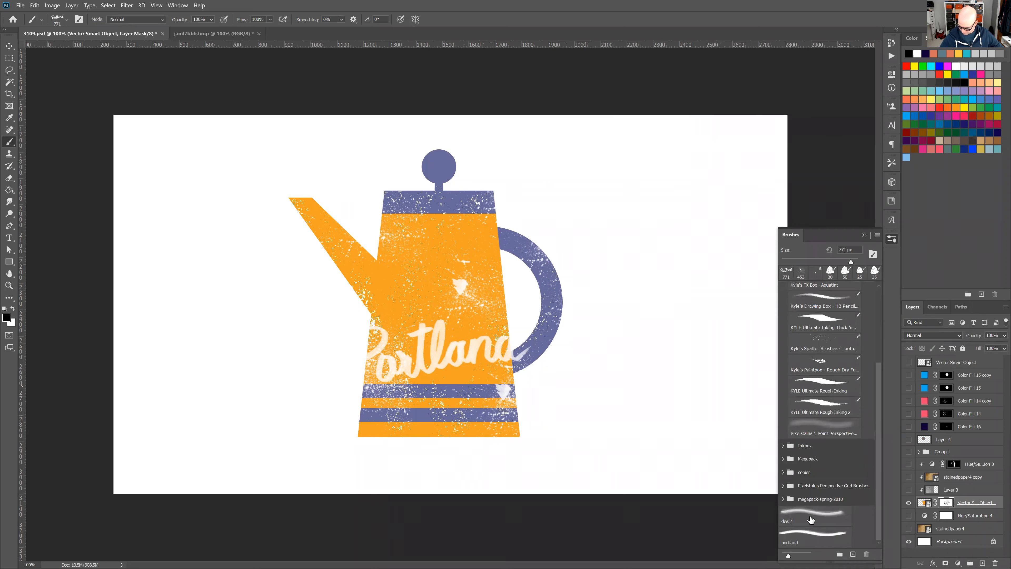
left_click(831, 517)
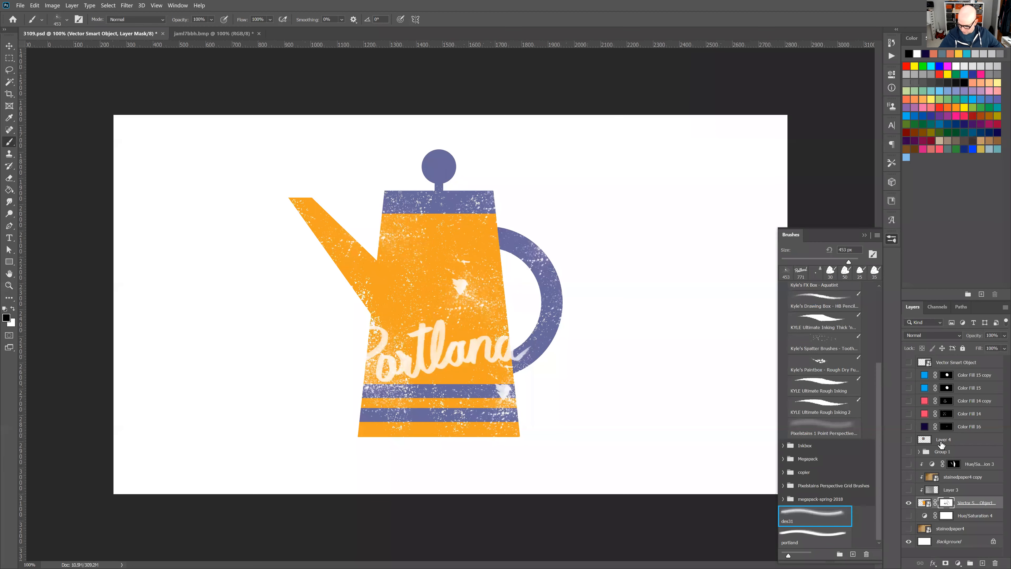
Hide the coffee pot layer, show Color Fill 16 and make its layer mask active
left_click(908, 502)
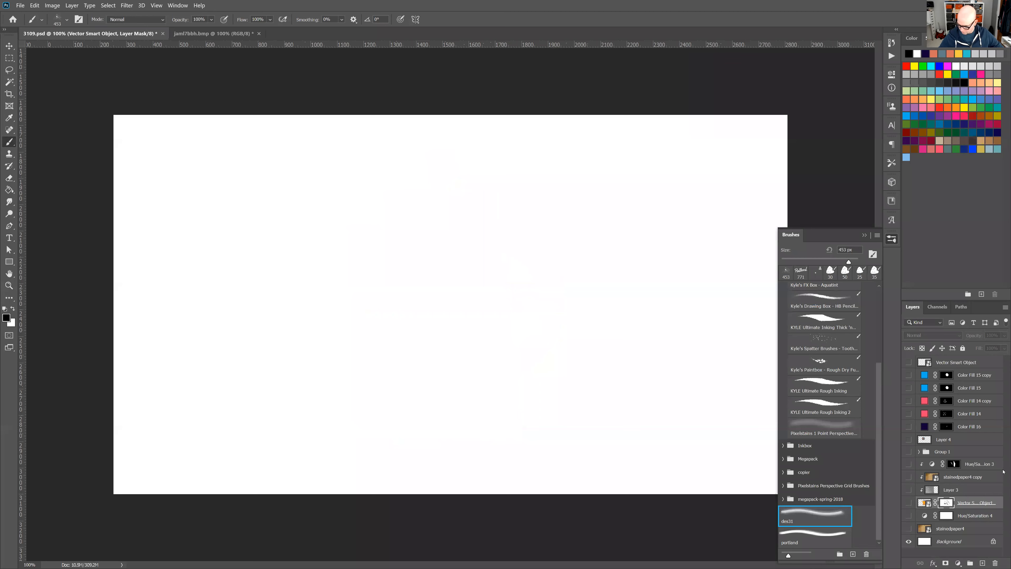
left_click(908, 426)
left_click(949, 427)
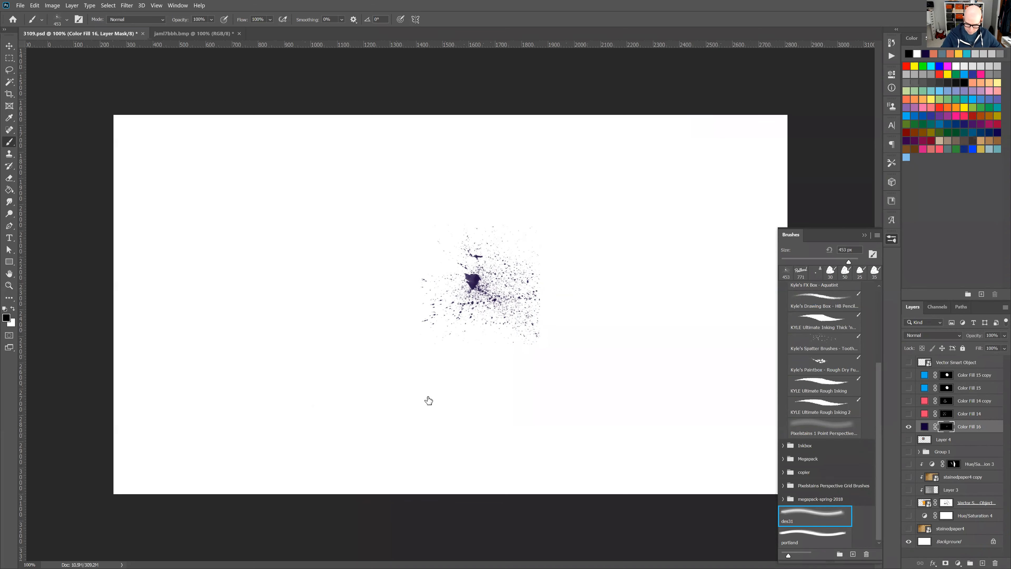
key("c")
left_click_drag(472, 402, 468, 391)
key("Escape")
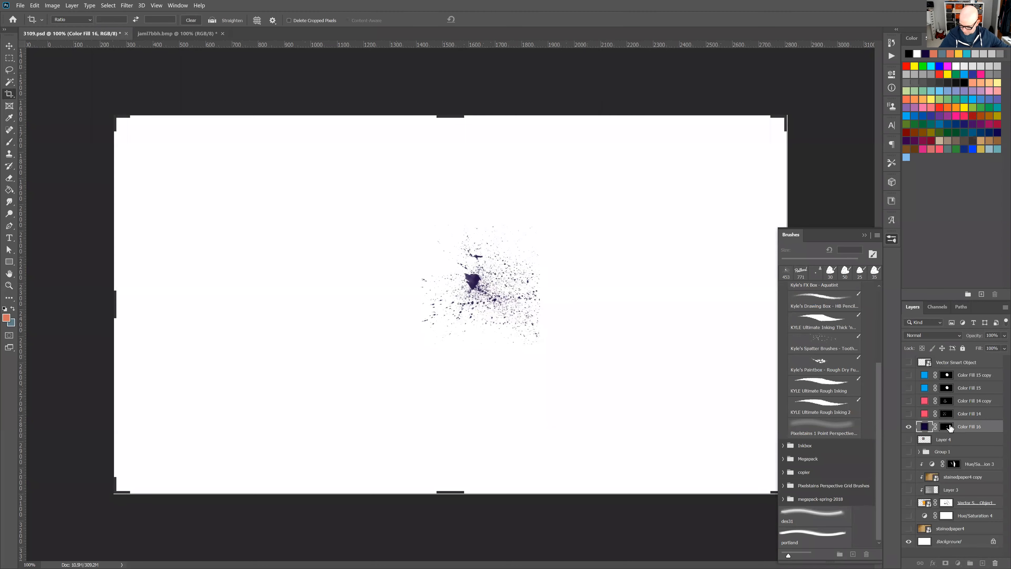
Try a large looping white stroke with the des31 brush on Color Fill 16's mask, and undo it
key("b")
key("x")
mouse_move(307, 421)
left_mouse_down()
mouse_move(396, 390)
mouse_move(528, 404)
mouse_move(598, 351)
mouse_move(575, 251)
mouse_move(442, 209)
mouse_move(308, 270)
mouse_move(243, 331)
mouse_move(190, 333)
left_mouse_up()
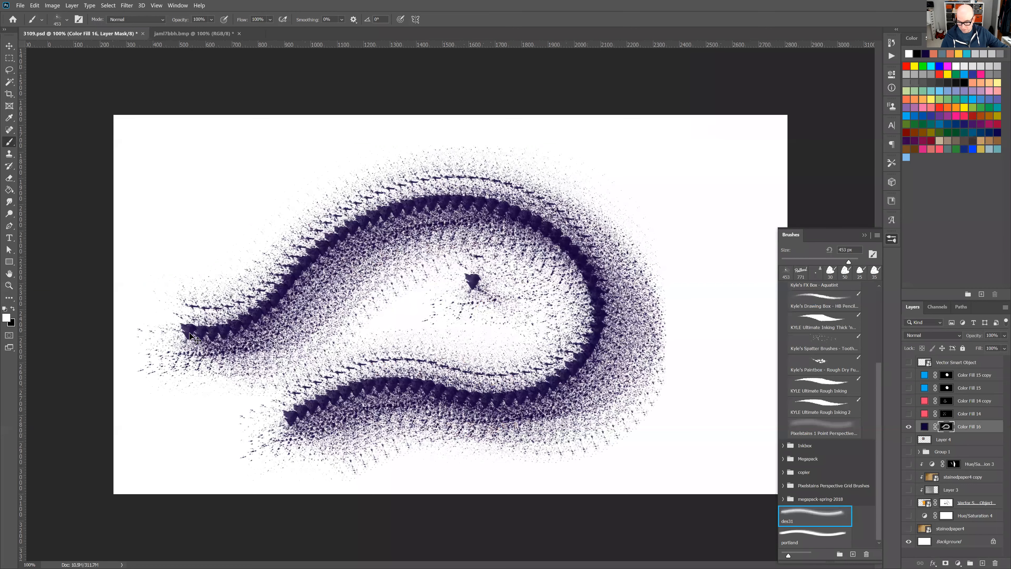
key("ctrl+z")
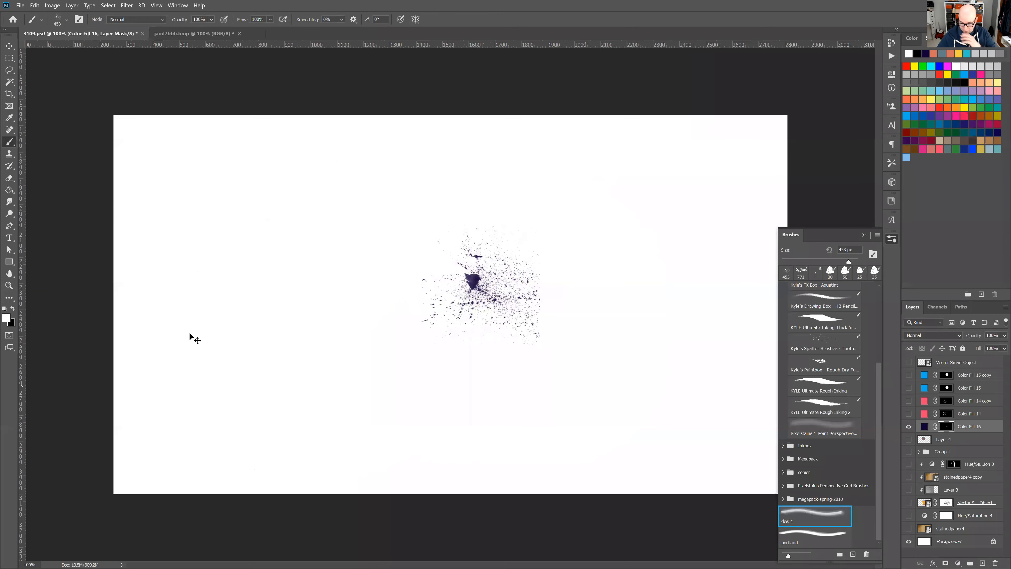
Collapse the Brushes panel and open Brush Settings, moving it up and clear of the existing splatter
left_click(891, 239)
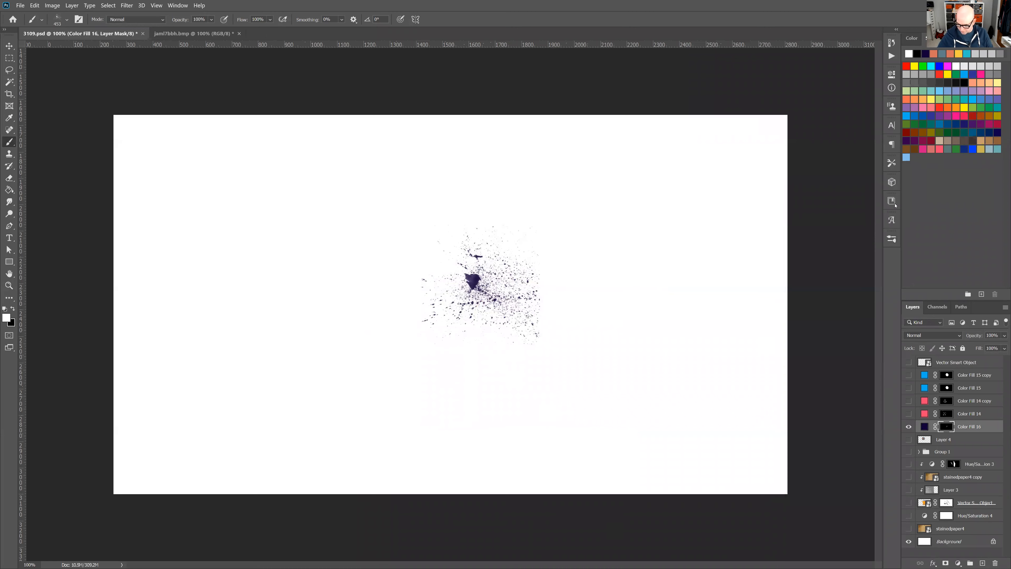
left_click(892, 239)
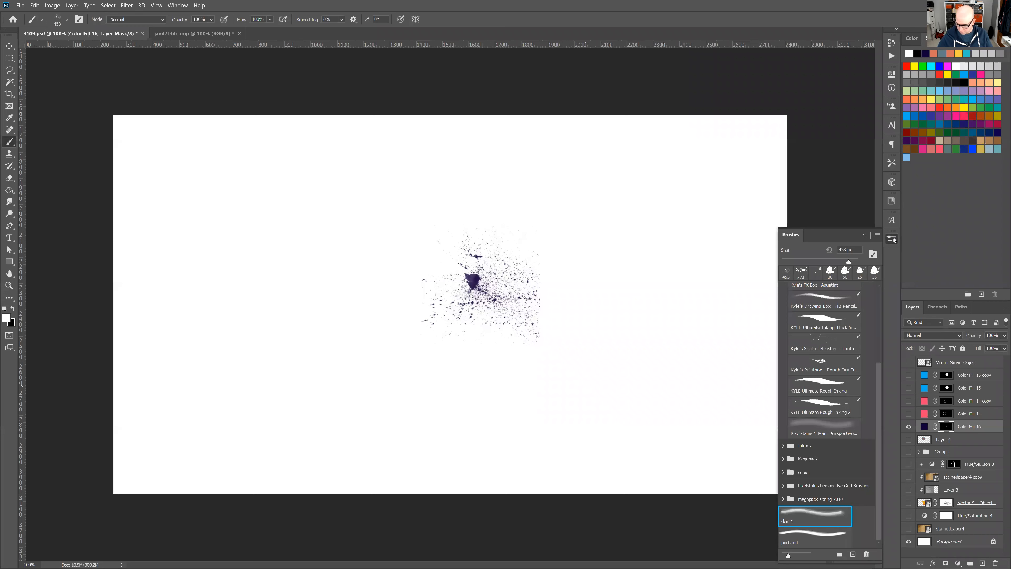
left_click(892, 239)
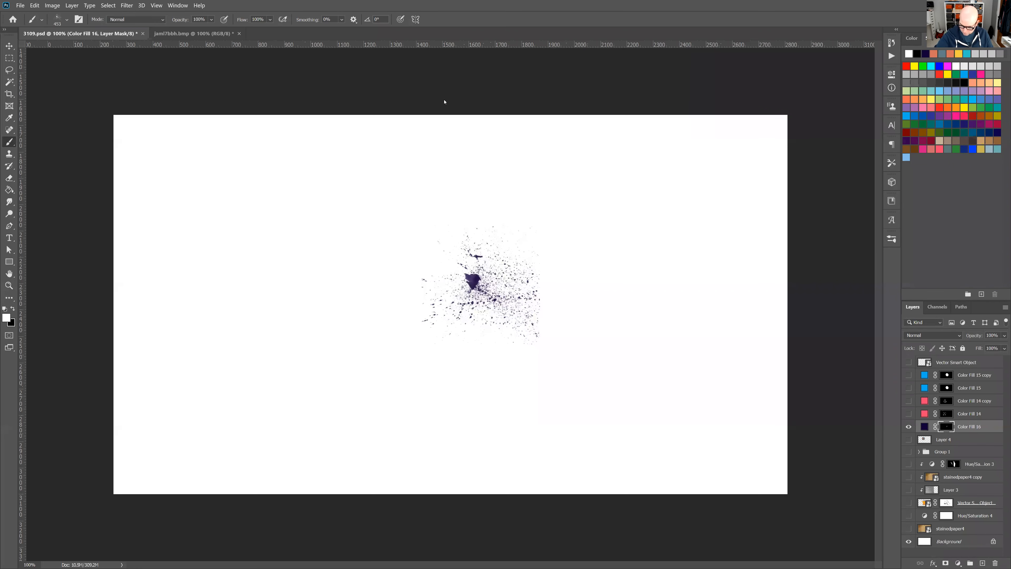
left_click(177, 5)
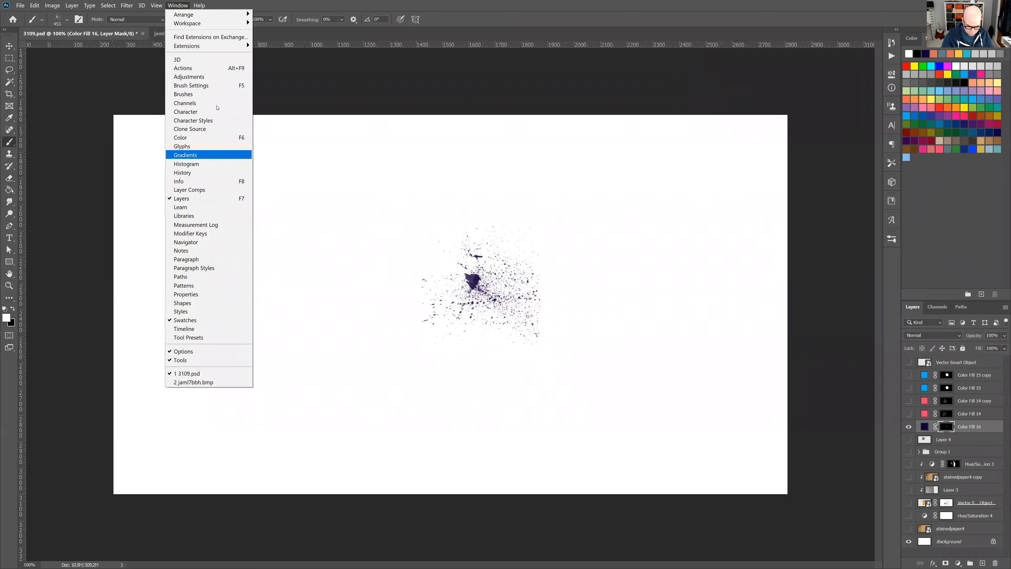
left_click(220, 88)
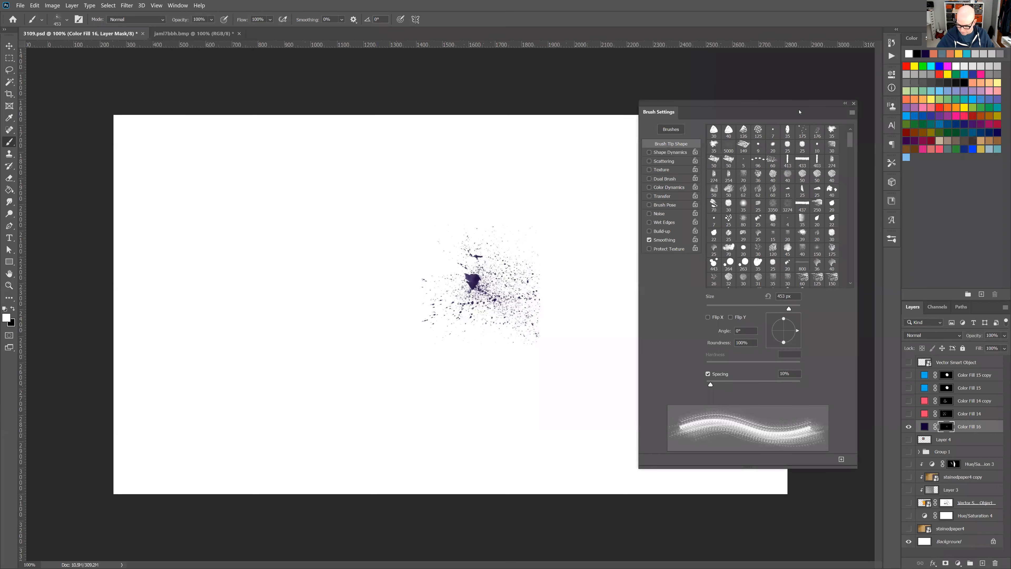
left_click_drag(751, 103, 788, 57)
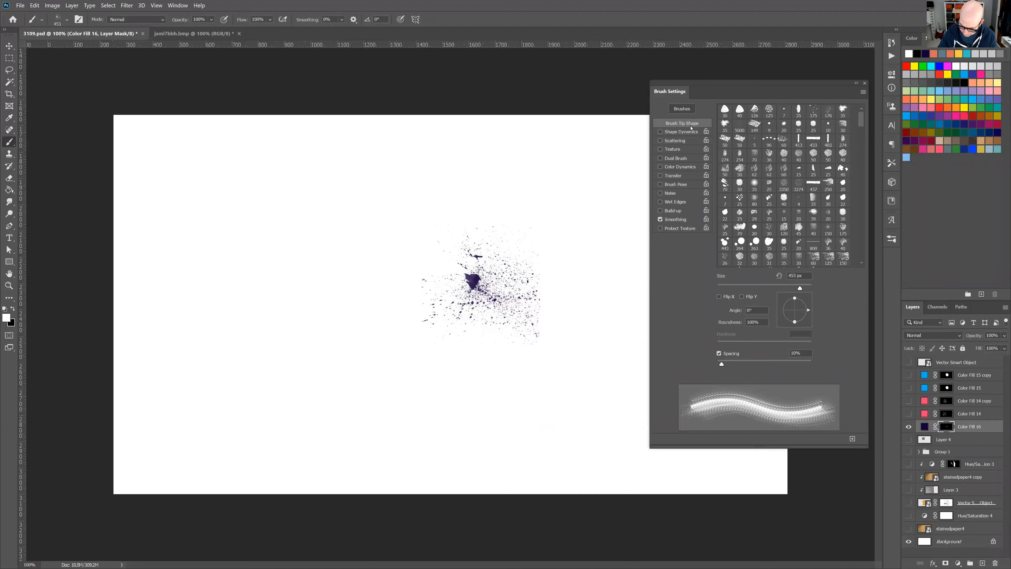
Enable Shape Dynamics for the des31 brush with a 61% Size Jitter controlled by Pen Pressure
left_click(681, 132)
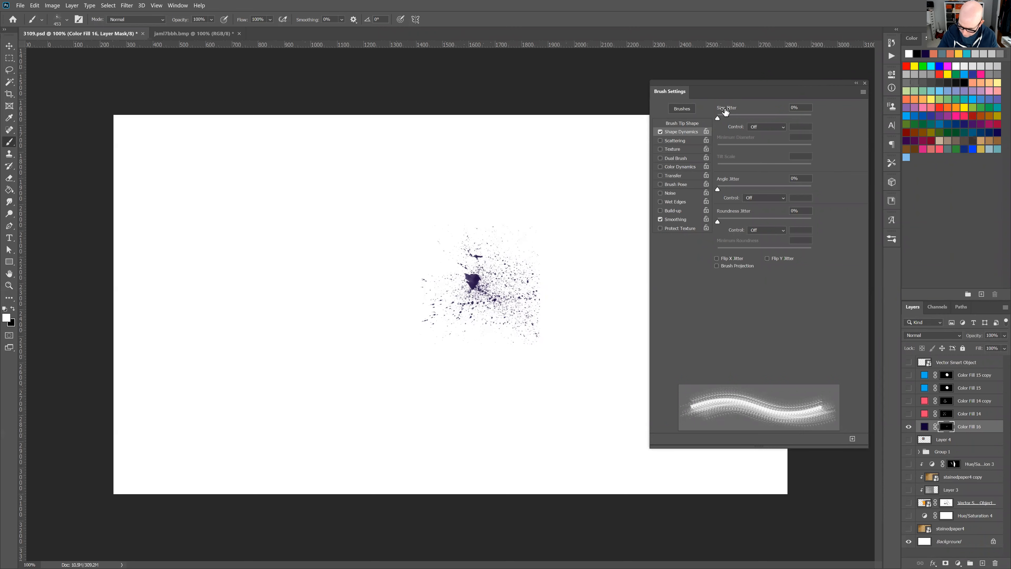
left_click_drag(719, 119, 775, 116)
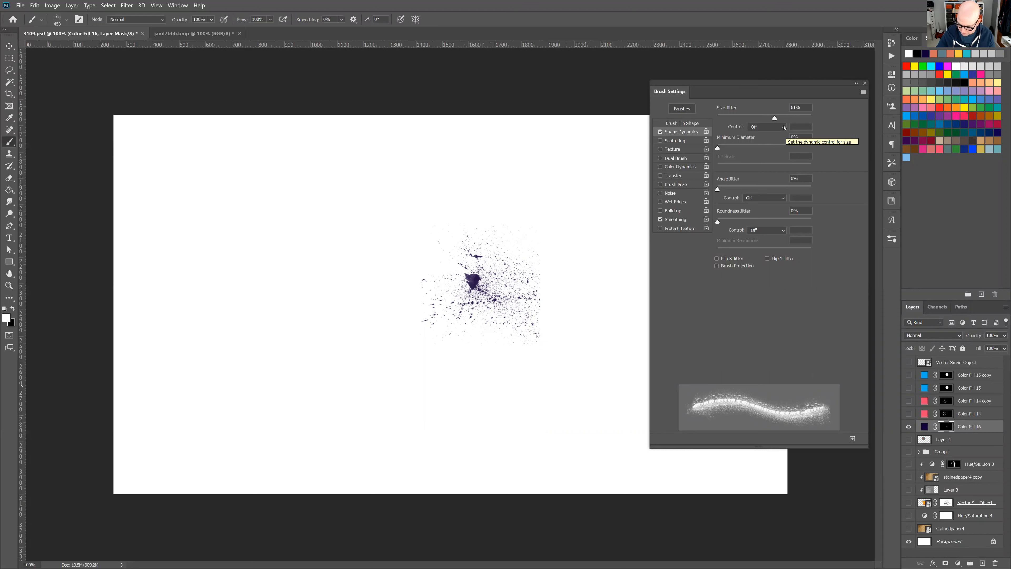
left_click(784, 127)
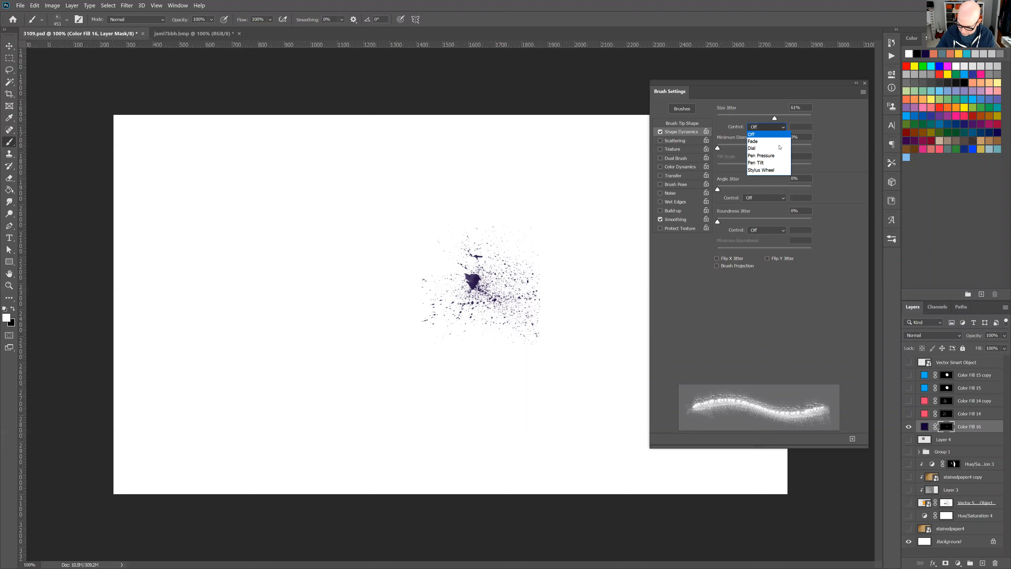
left_click(780, 155)
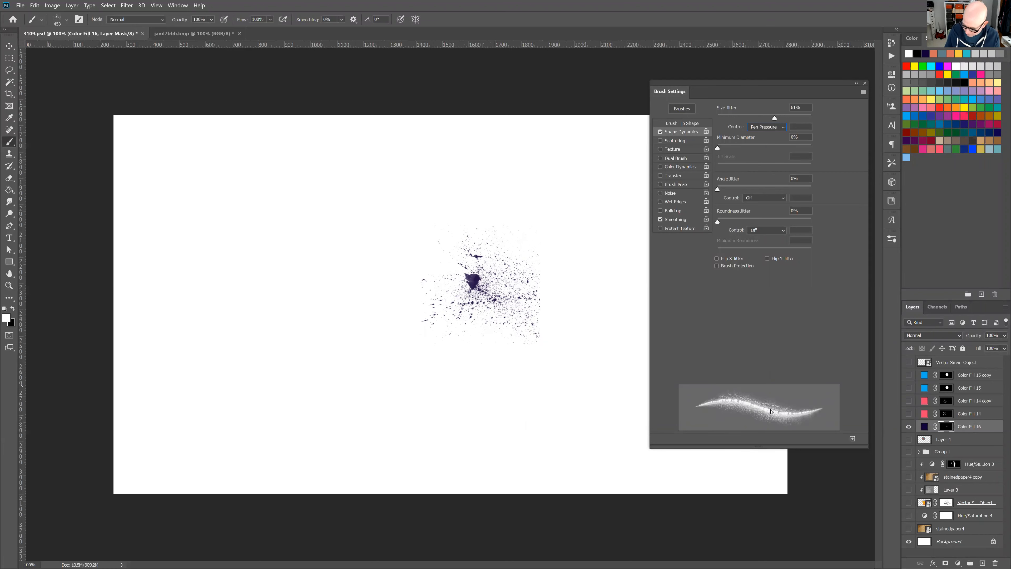
Paint an arched test stroke with varying pen pressure on Color Fill 16's mask, and set the Size Jitter control to Off
left_click(264, 357)
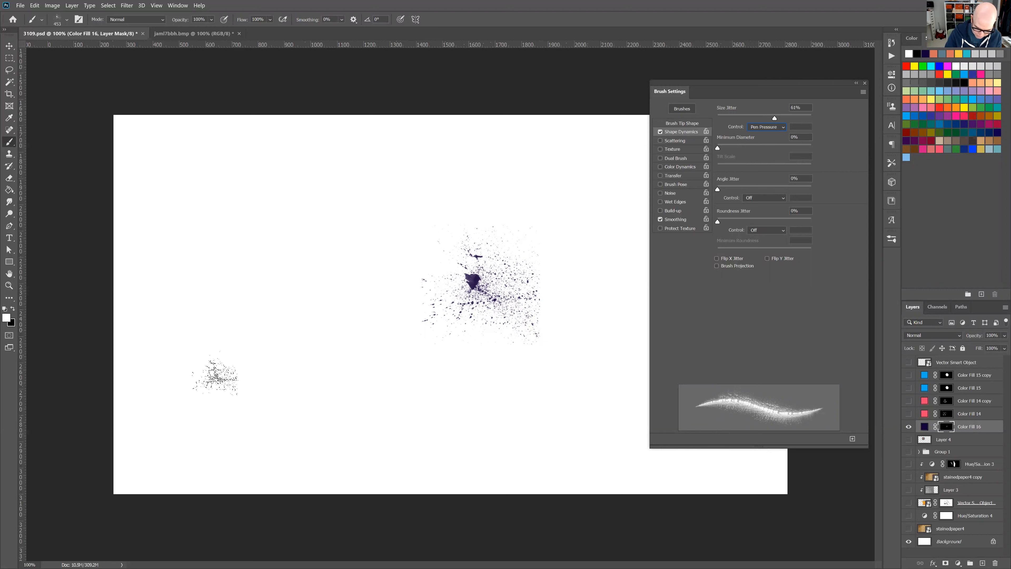
mouse_move(205, 394)
left_mouse_down()
mouse_move(253, 229)
mouse_move(282, 198)
mouse_move(324, 182)
mouse_move(353, 187)
mouse_move(355, 404)
mouse_move(398, 457)
left_mouse_up()
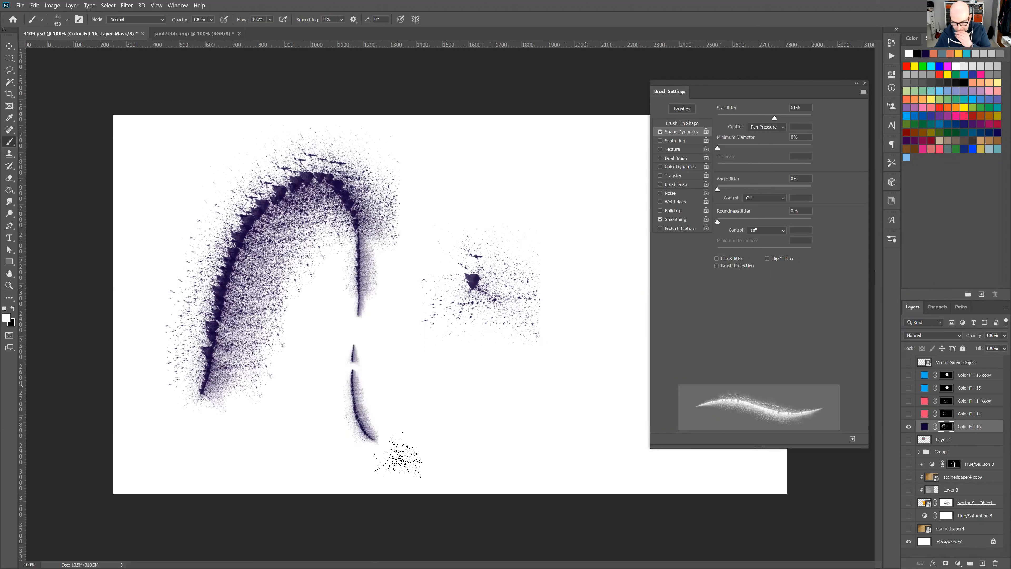
left_click(773, 126)
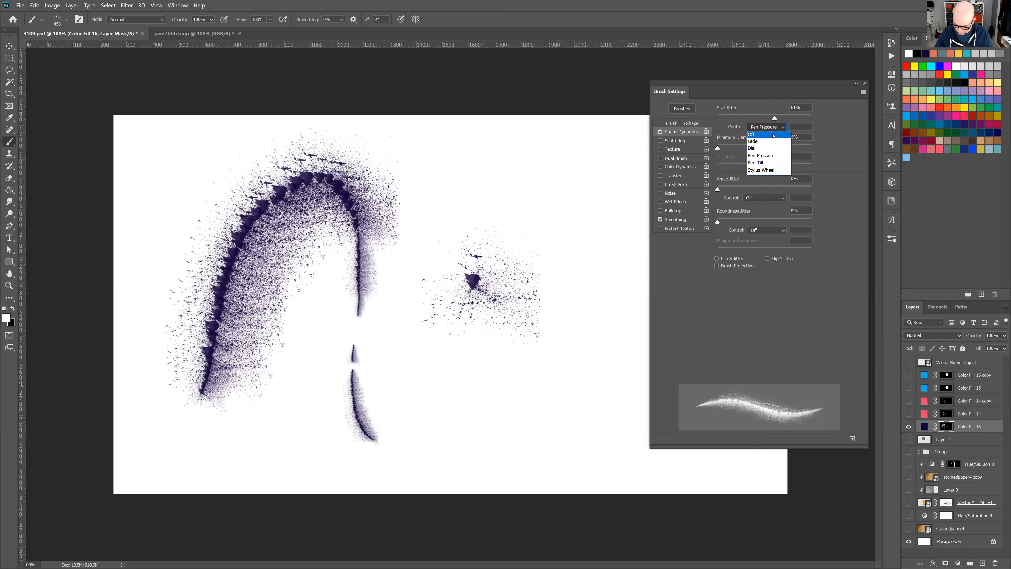
left_click(773, 136)
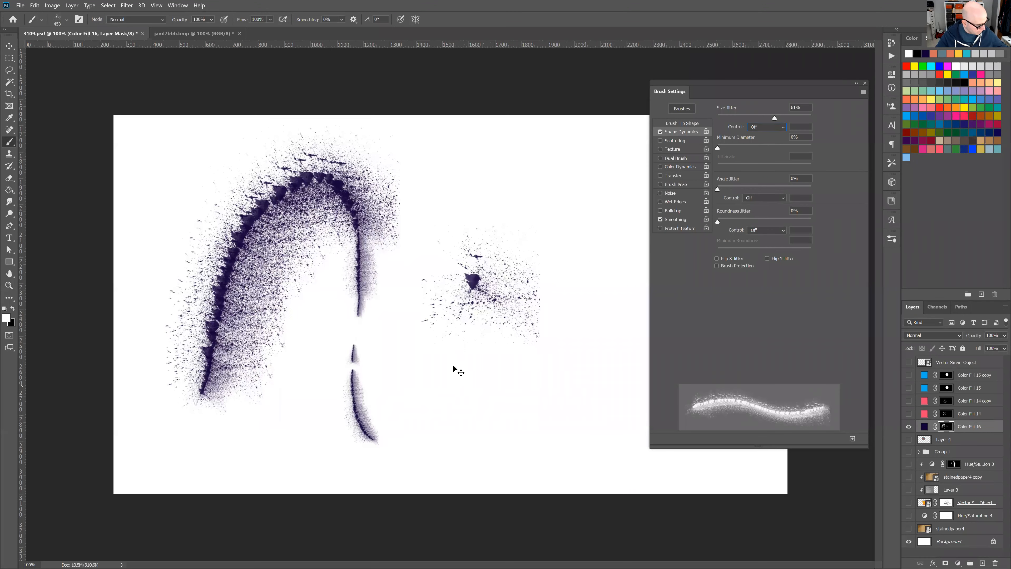
Undo the pressure test strokes on Color Fill 16's mask and reset the Size Jitter to 0%
key("ctrl+z")
left_click(469, 372)
key("ctrl+z")
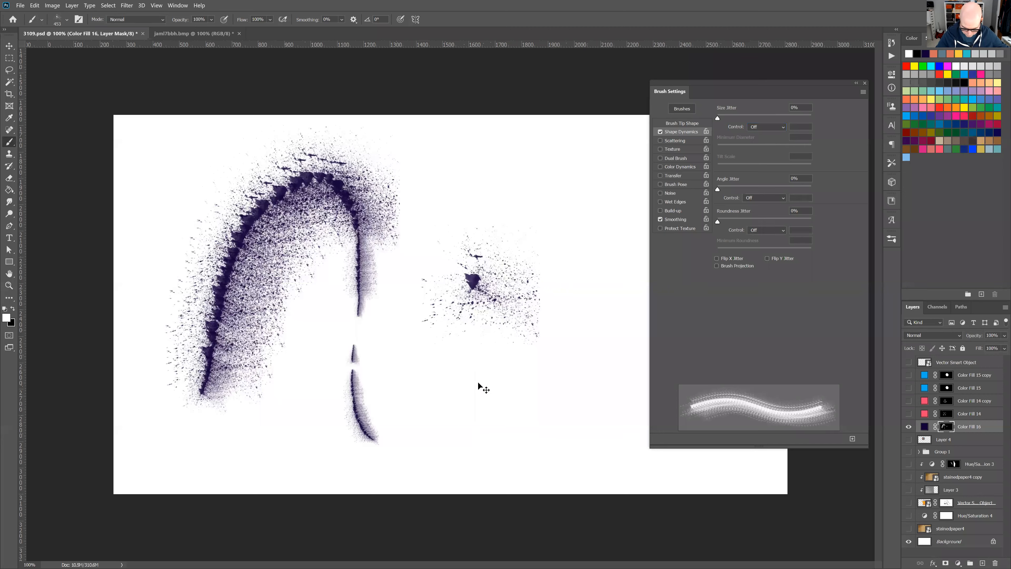
key("ctrl+z")
key("ctrl+z")
key("ctrl+z")
key("ctrl+z")
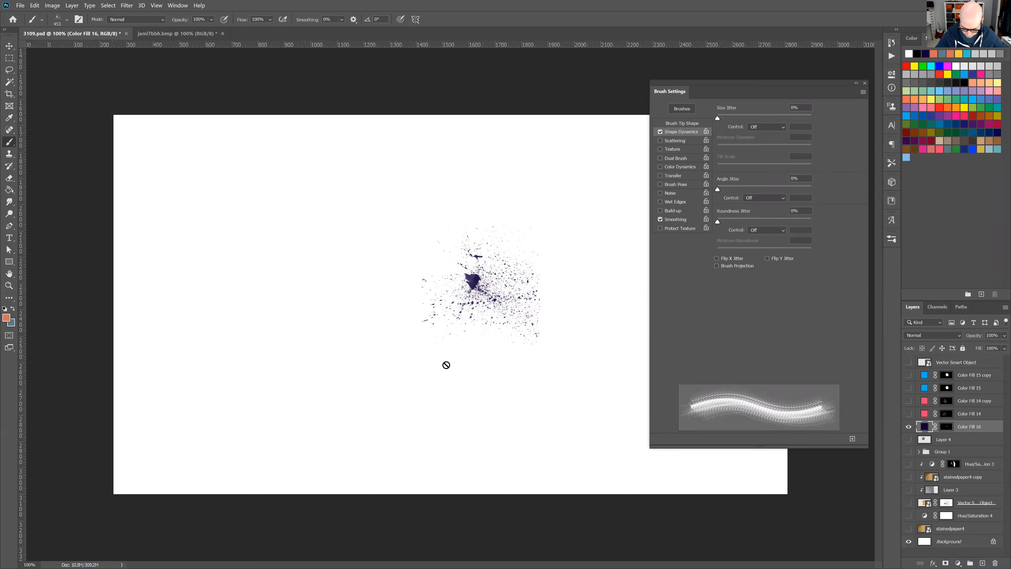
Activate Color Fill 16's mask with the default colors and paint a winding white stroke beside the original splatter
left_click(947, 427)
key("d")
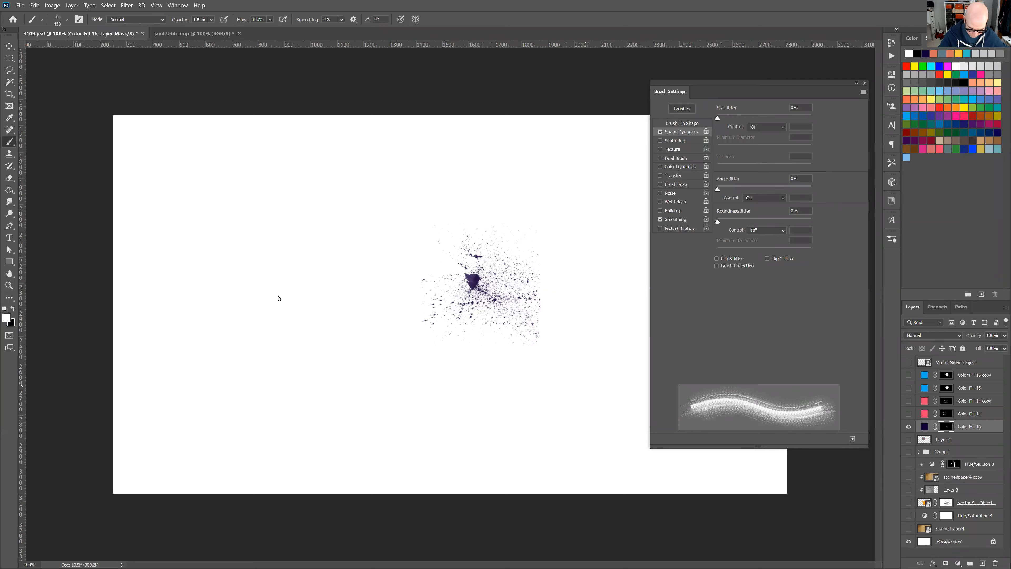
mouse_move(235, 223)
left_mouse_down()
mouse_move(281, 348)
mouse_move(263, 380)
mouse_move(372, 412)
mouse_move(382, 318)
mouse_move(350, 191)
mouse_move(414, 178)
mouse_move(452, 195)
left_mouse_up()
Set the Size Jitter to 83%, replacing the winding test stroke with a new, longer one on the same mask
left_click_drag(717, 118, 796, 118)
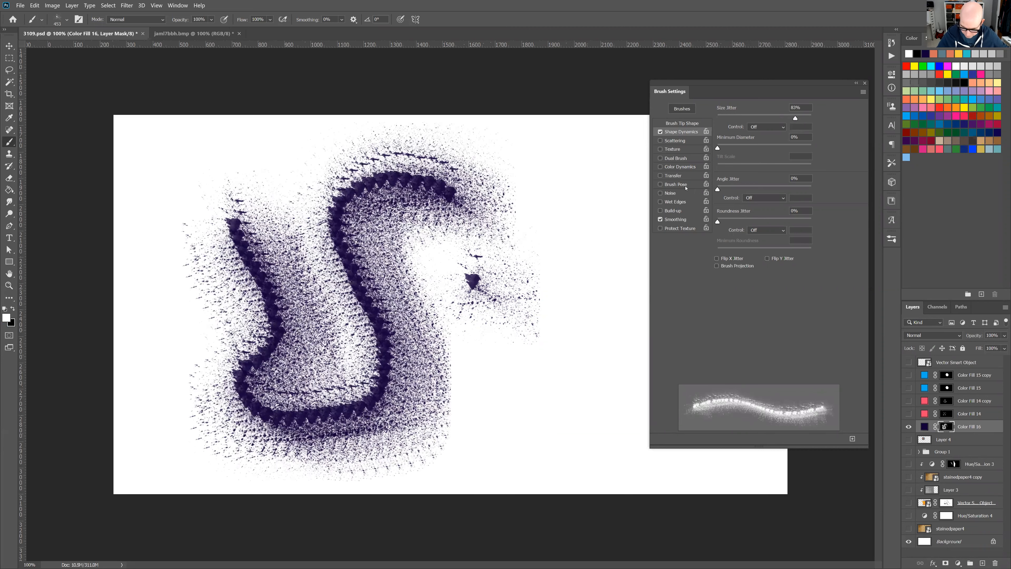
key("ctrl+z")
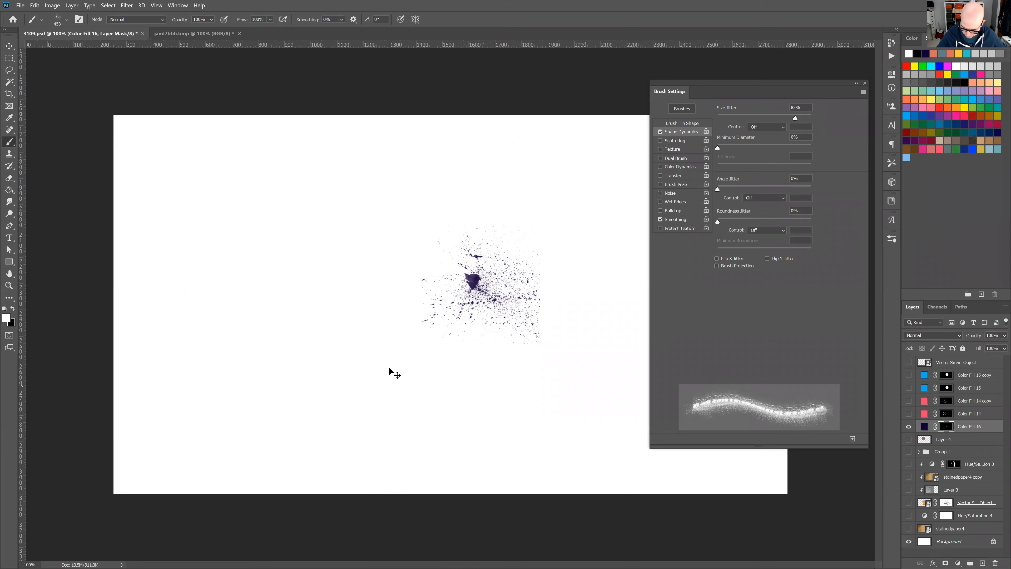
mouse_move(208, 174)
left_mouse_down()
mouse_move(270, 295)
mouse_move(237, 314)
mouse_move(220, 350)
mouse_move(240, 383)
mouse_move(338, 409)
mouse_move(370, 385)
mouse_move(329, 268)
mouse_move(347, 224)
mouse_move(385, 206)
mouse_move(412, 211)
mouse_move(408, 346)
mouse_move(453, 385)
mouse_move(518, 416)
mouse_move(448, 429)
mouse_move(415, 406)
left_mouse_up()
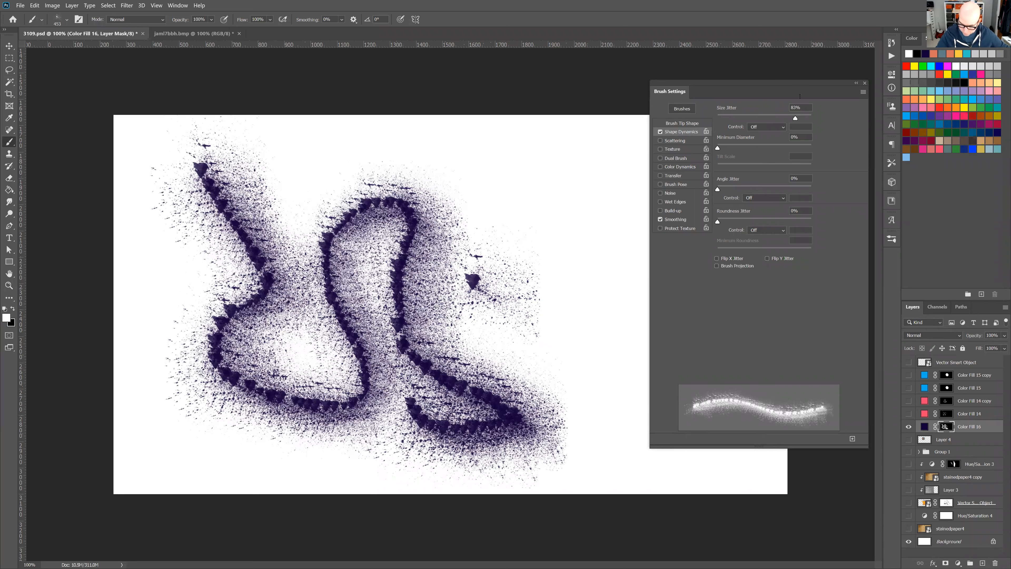
Set the Size Jitter to 13% with Pen Pressure control, and clear Color Fill 16's mask by filling it with black
left_click_drag(795, 118, 730, 118)
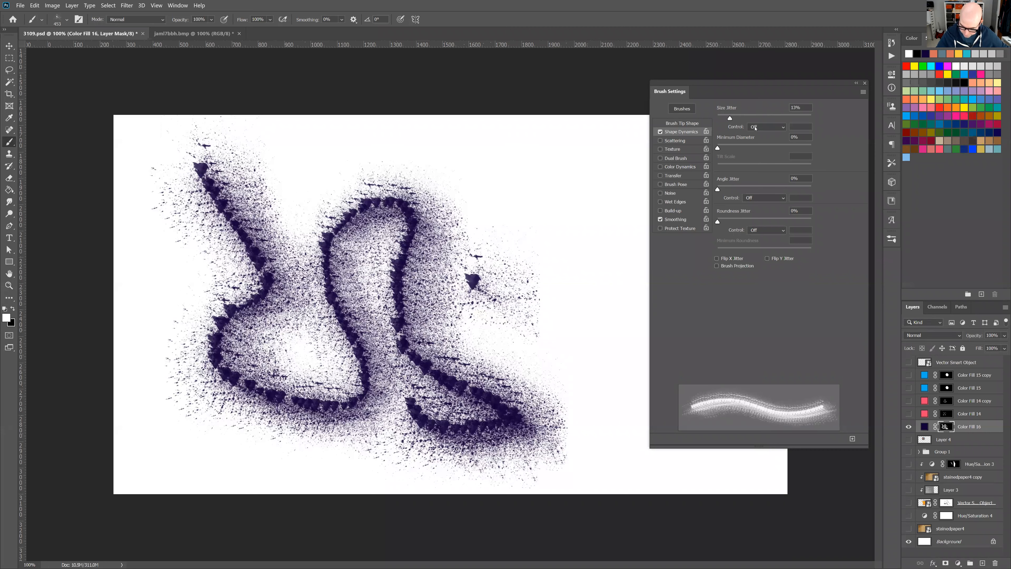
left_click(783, 127)
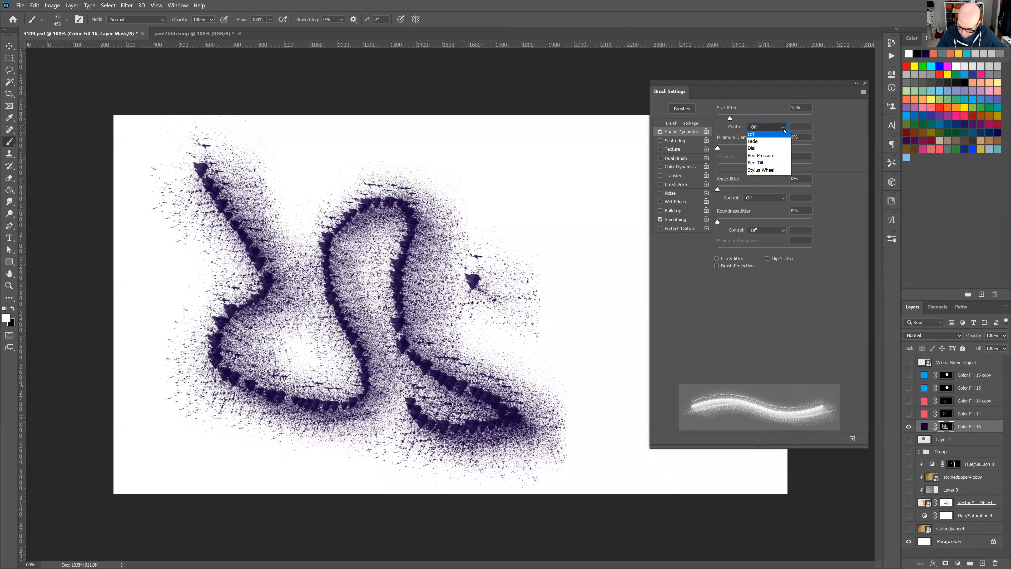
left_click(779, 157)
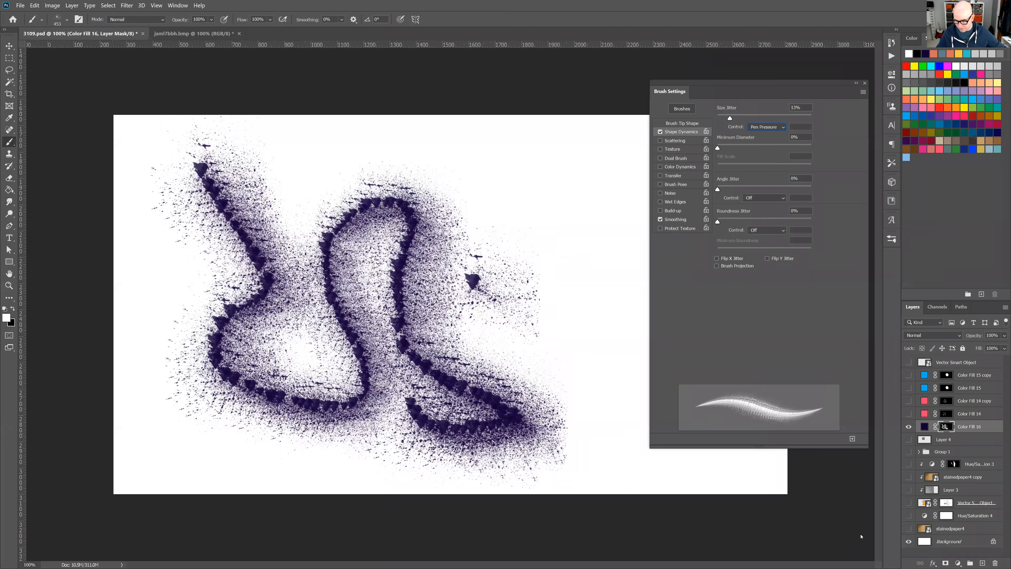
left_click(947, 426)
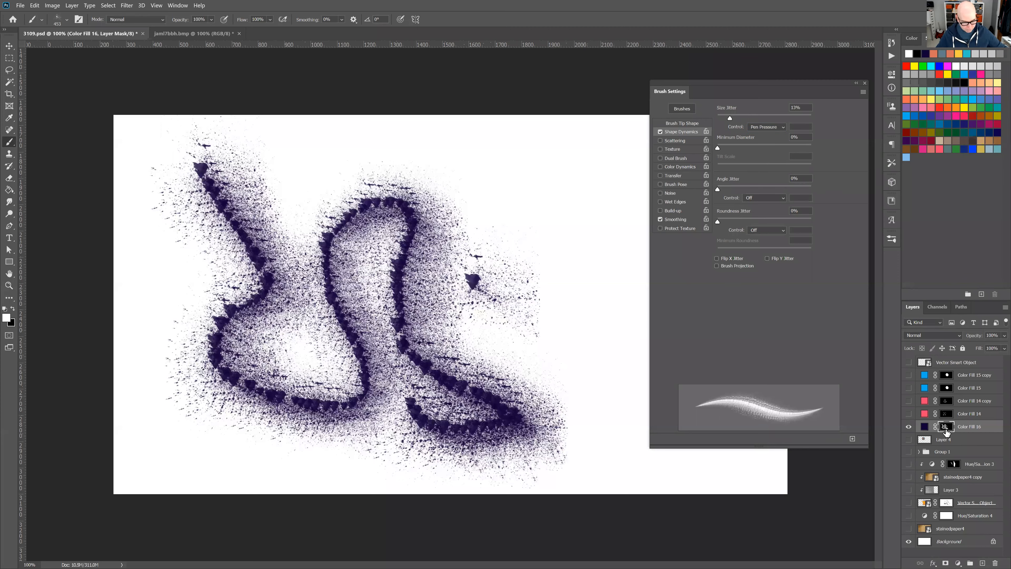
key("ctrl+BackSpace")
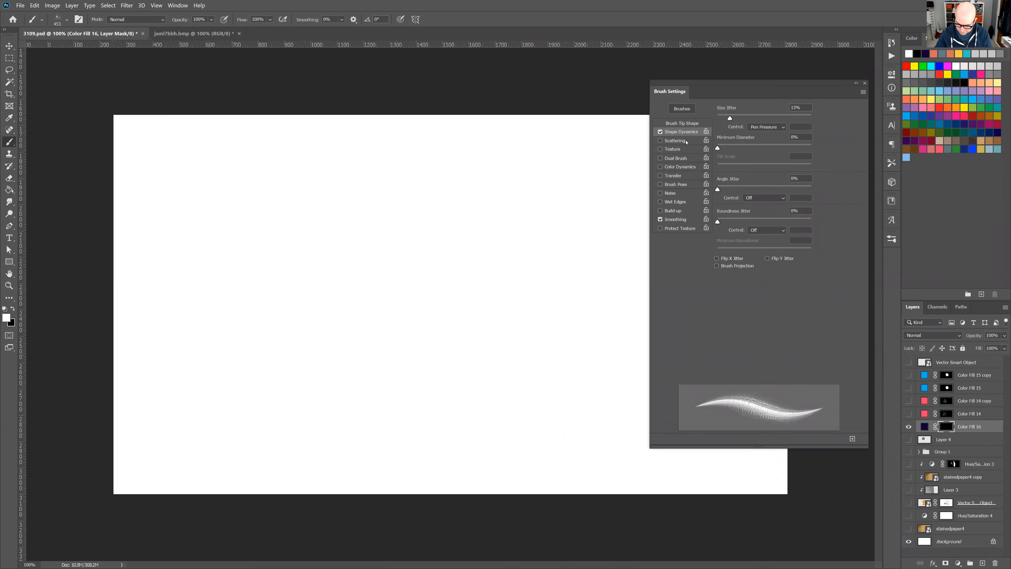
Enable Scattering at 127% and paint a broad U-shaped splatter stroke across Color Fill 16's mask
left_click(677, 140)
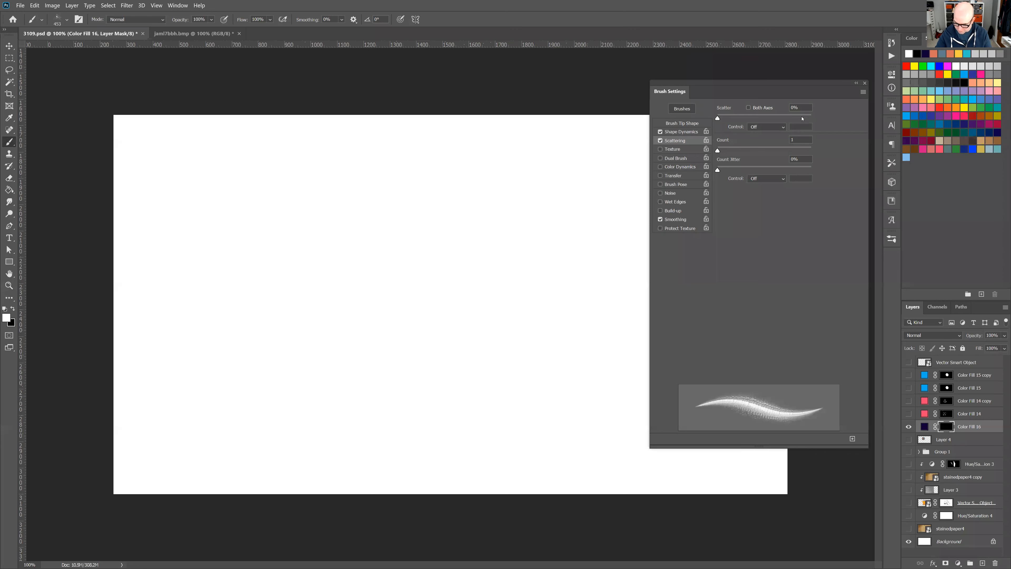
left_click_drag(718, 119, 729, 118)
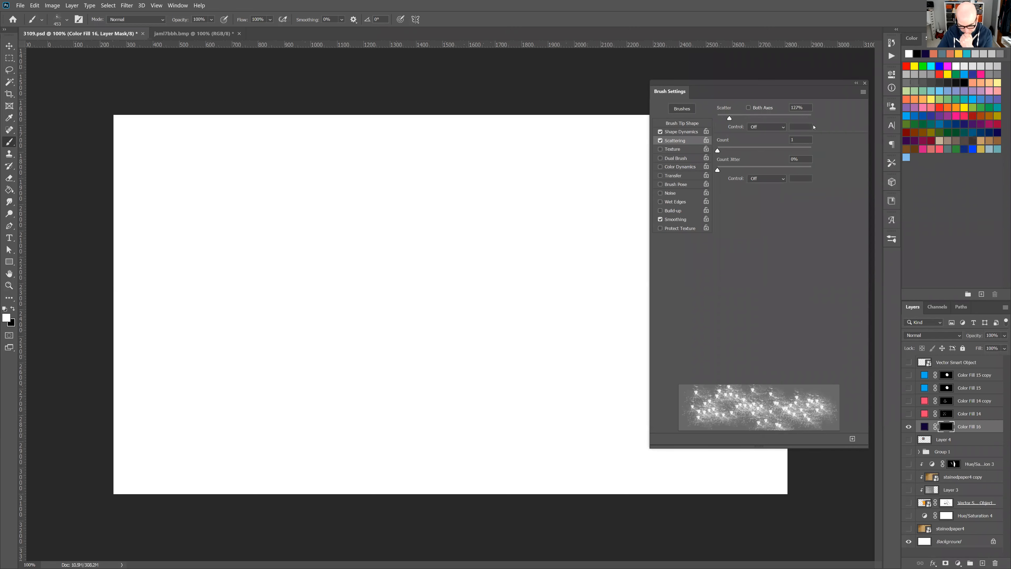
mouse_move(219, 181)
left_mouse_down()
mouse_move(239, 202)
mouse_move(271, 305)
mouse_move(354, 398)
mouse_move(470, 339)
mouse_move(518, 247)
mouse_move(570, 195)
left_mouse_up()
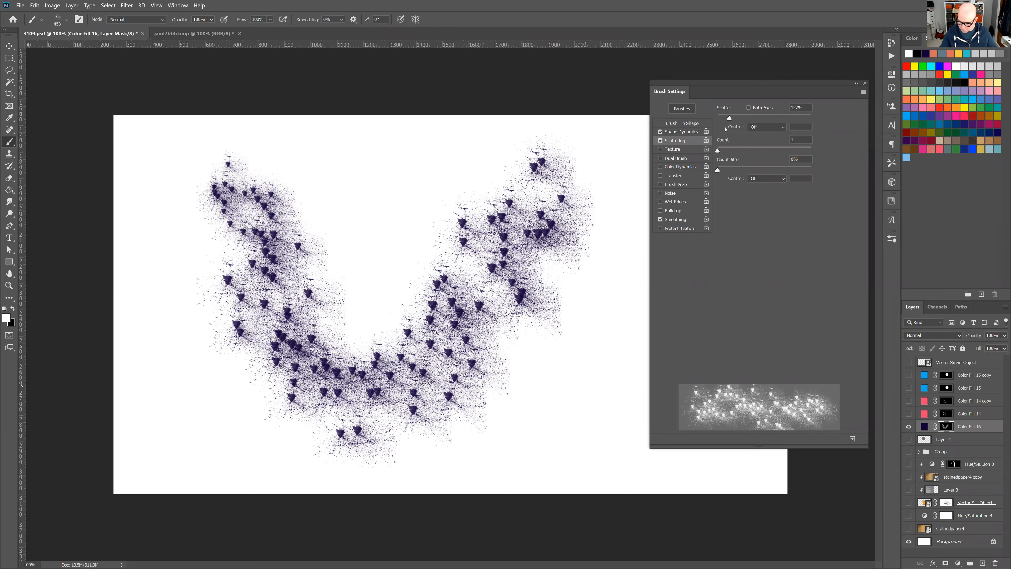
Raise the Scatter amount to 170% and set the Shape Dynamics Angle Jitter to 43%
left_click_drag(733, 120, 731, 119)
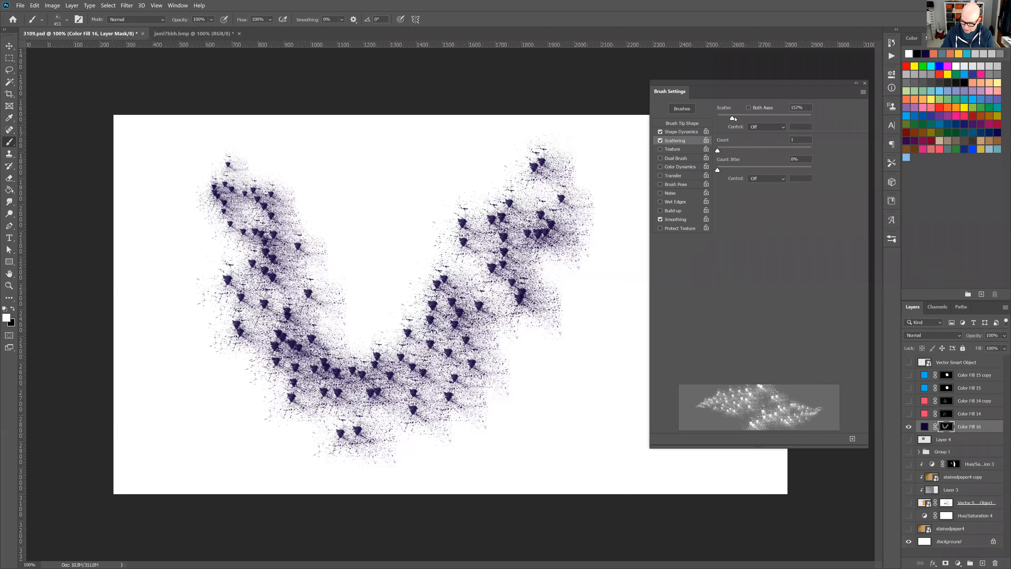
left_click_drag(732, 118, 734, 118)
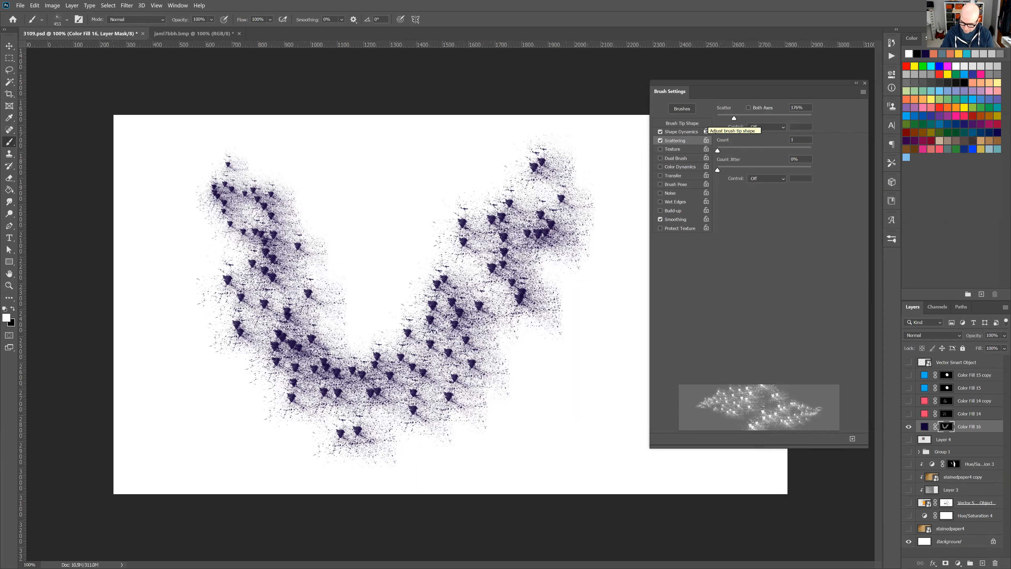
left_click(689, 133)
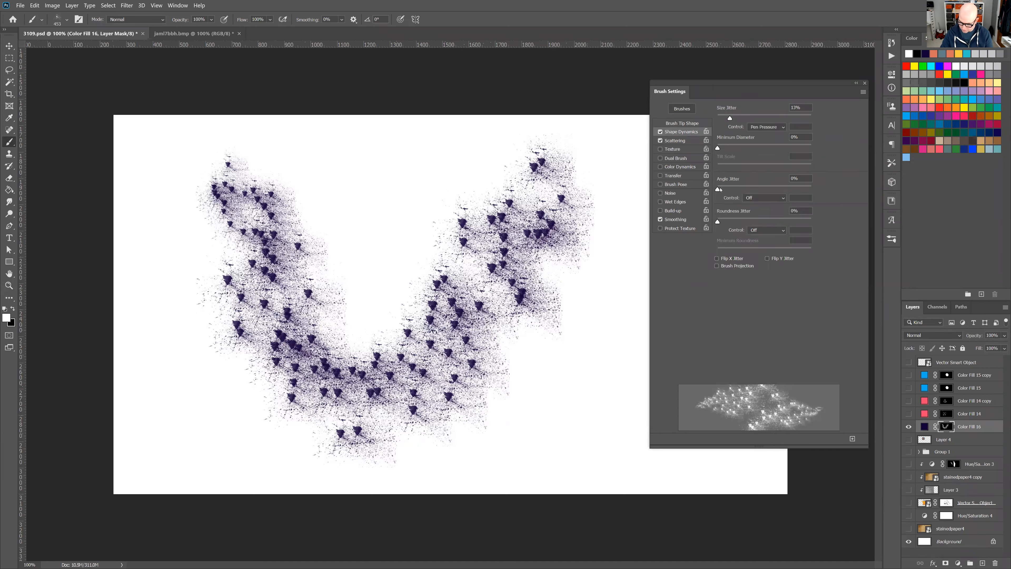
left_click_drag(726, 192, 787, 184)
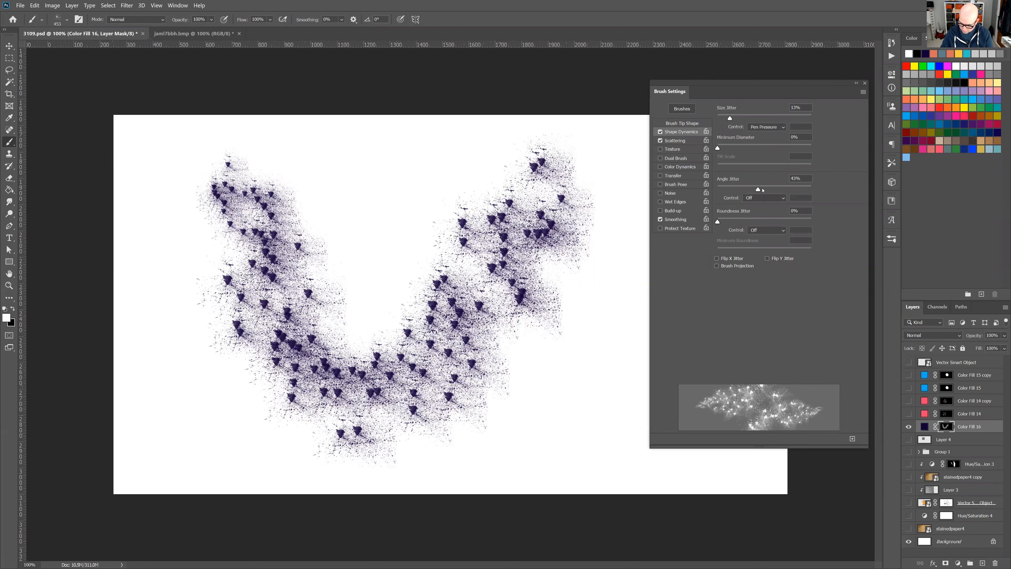
Set the Angle Jitter to 78%, clear Color Fill 16's mask, and paint a broad U-shaped splatter stroke on it
left_click_drag(769, 192, 794, 190)
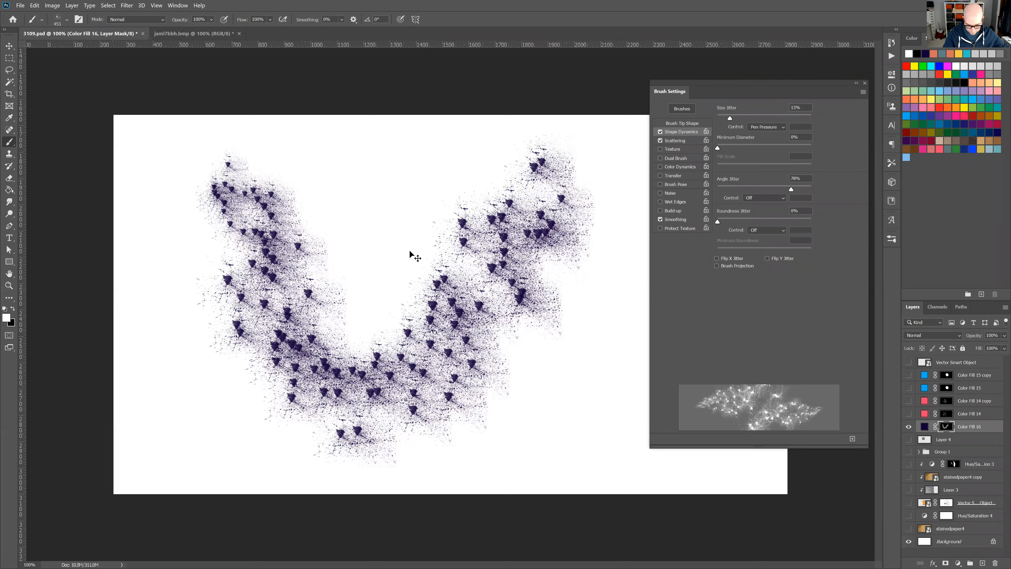
key("ctrl+BackSpace")
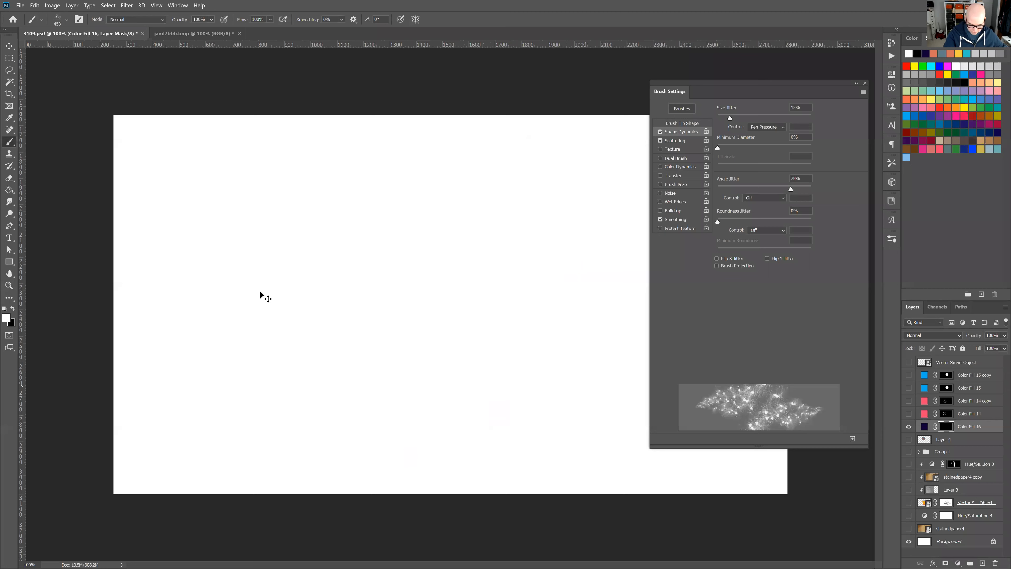
mouse_move(204, 188)
left_mouse_down()
mouse_move(264, 339)
mouse_move(373, 391)
mouse_move(540, 199)
mouse_move(584, 223)
left_mouse_up()
Try extra overlapping splatter strokes through the middle and lower part of the mask, and undo them to leave only the U-shaped stroke
mouse_move(310, 231)
left_mouse_down()
mouse_move(370, 251)
mouse_move(376, 276)
mouse_move(589, 377)
mouse_move(550, 421)
left_mouse_up()
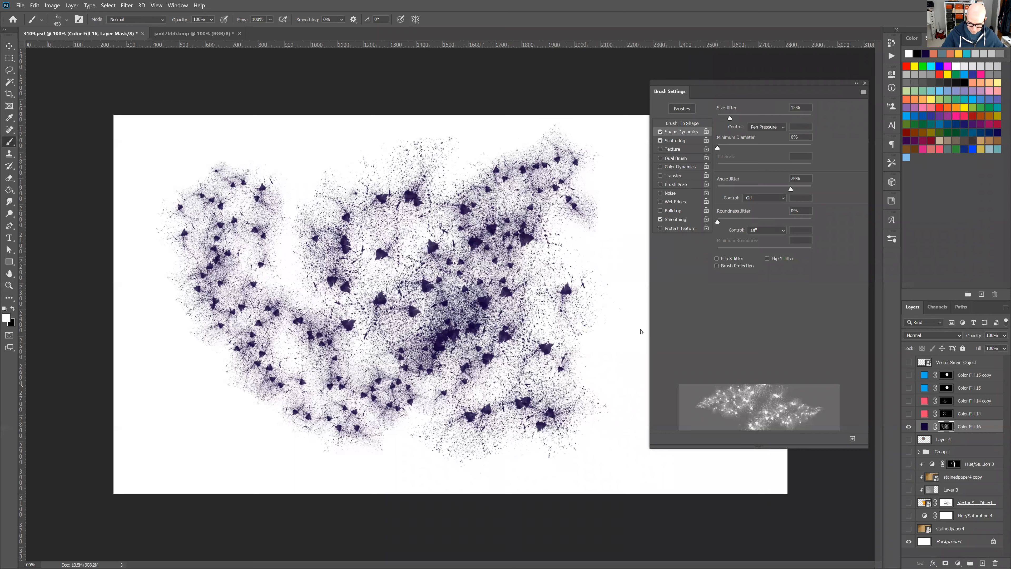
mouse_move(198, 395)
left_mouse_down()
mouse_move(187, 351)
mouse_move(502, 252)
left_mouse_up()
mouse_move(355, 240)
left_mouse_down()
mouse_move(246, 179)
mouse_move(350, 315)
mouse_move(279, 414)
mouse_move(470, 437)
left_mouse_up()
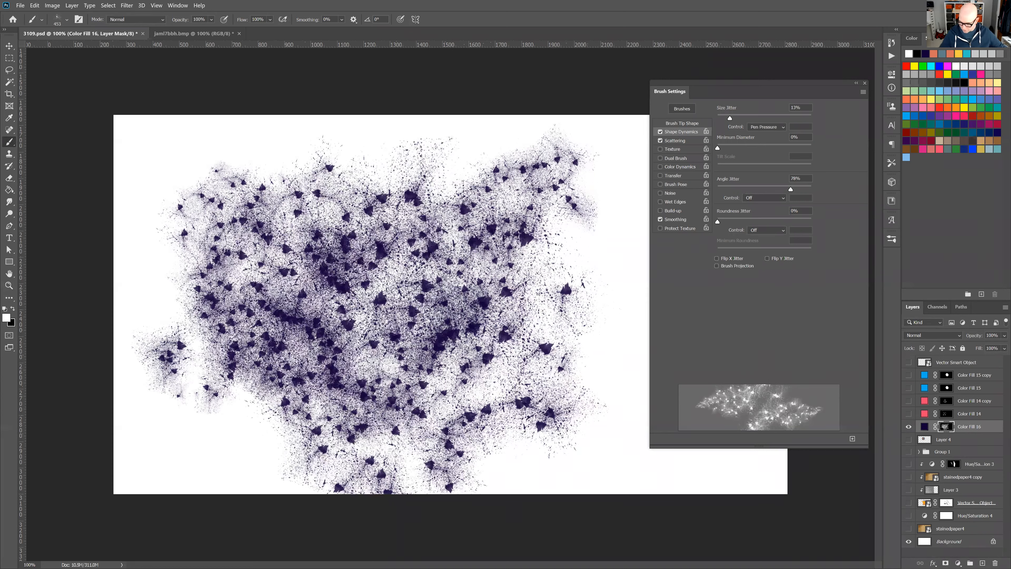
key("ctrl+z")
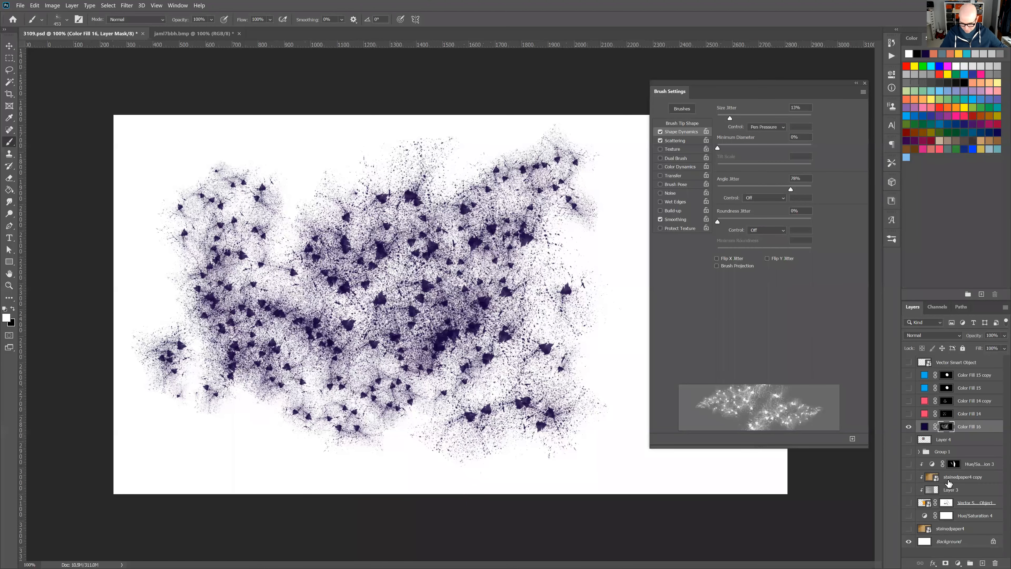
key("ctrl+z")
key("ctrl+z")
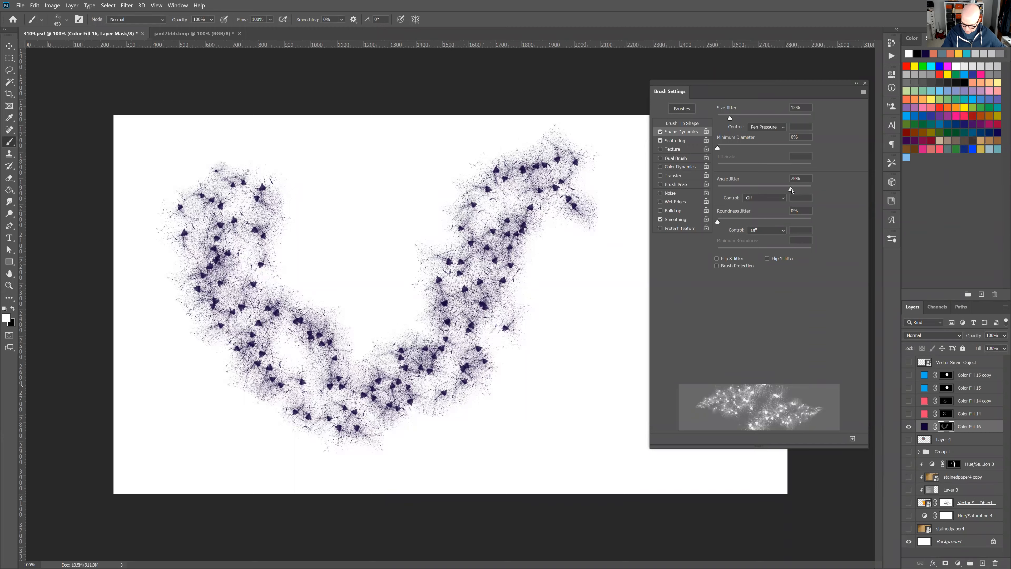
Paint one test stroke with the Angle Jitter at 0% and another with it at 83% to compare the splatter rotation
left_click_drag(744, 188, 718, 187)
mouse_move(336, 191)
left_mouse_down()
mouse_move(392, 291)
mouse_move(437, 332)
mouse_move(499, 345)
left_mouse_up()
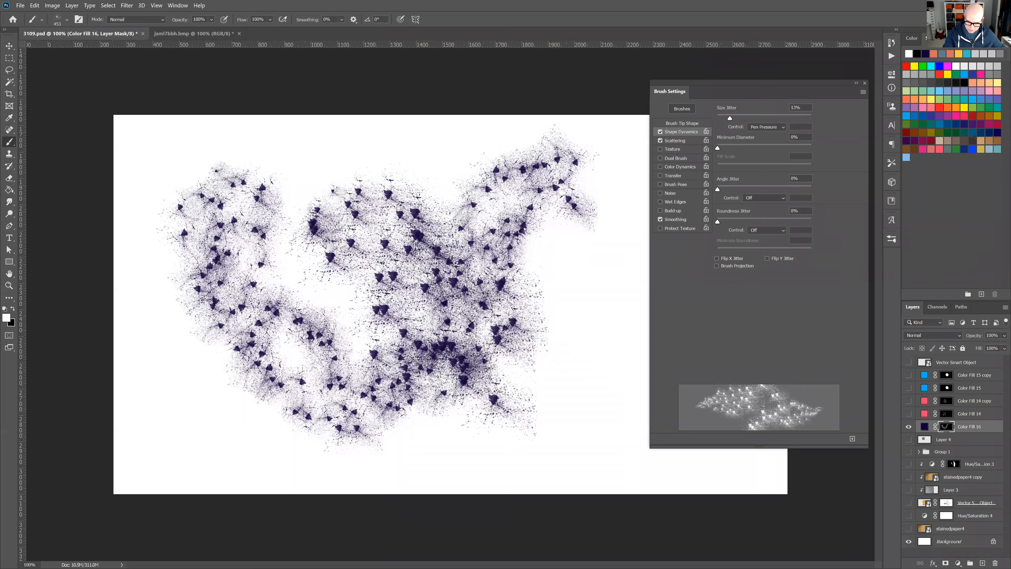
left_click_drag(736, 191, 797, 188)
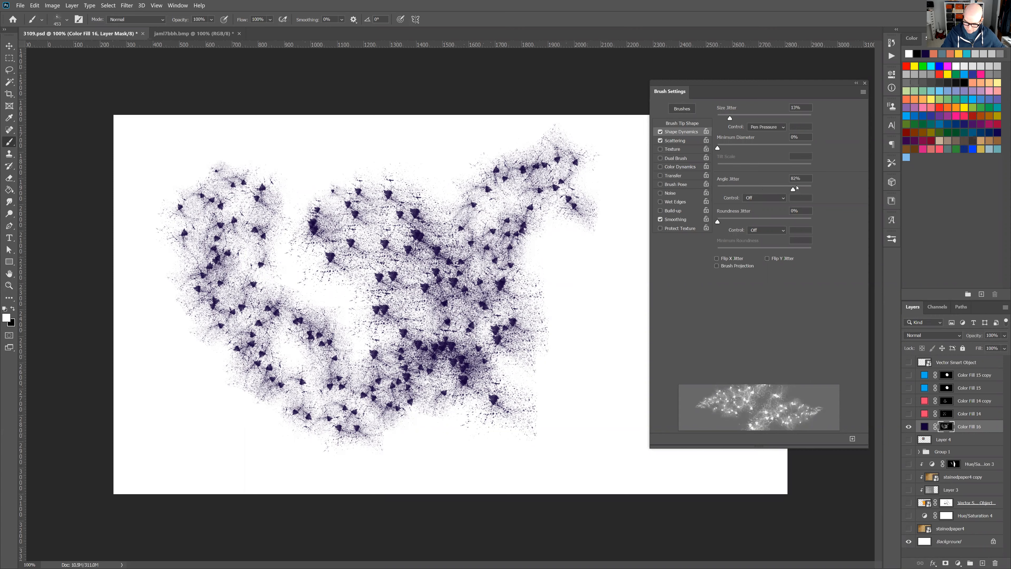
mouse_move(192, 421)
left_mouse_down()
mouse_move(188, 398)
mouse_move(303, 379)
mouse_move(443, 263)
left_mouse_up()
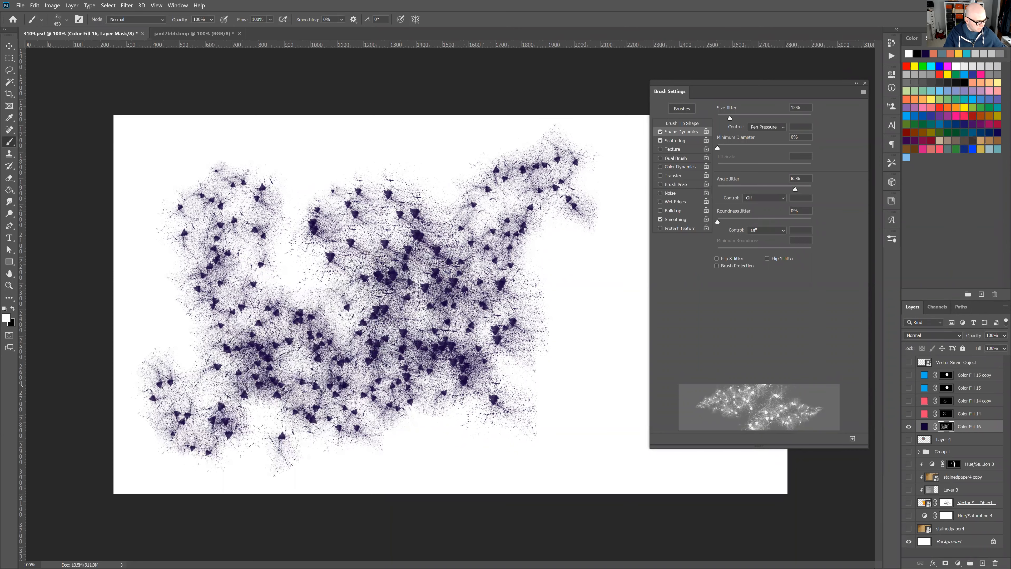
key("ctrl+plus")
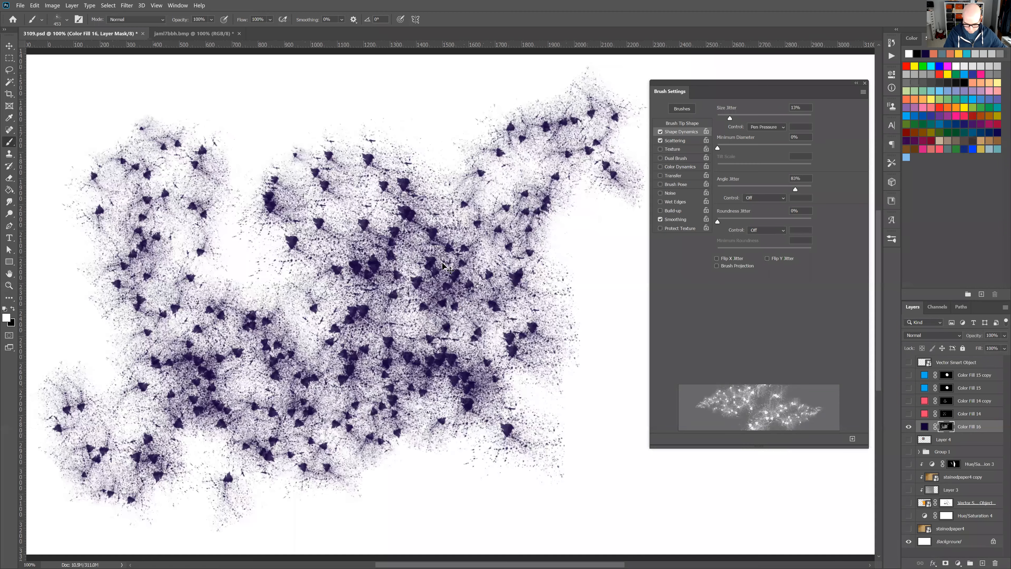
Clear Color Fill 16's mask by filling it with black and paint a fresh winding splatter stroke across it
key("ctrl+minus")
key("ctrl+BackSpace")
mouse_move(320, 341)
left_mouse_down()
mouse_move(407, 303)
mouse_move(466, 357)
mouse_move(414, 369)
mouse_move(367, 354)
mouse_move(472, 288)
mouse_move(434, 300)
mouse_move(468, 267)
mouse_move(519, 247)
mouse_move(540, 252)
mouse_move(496, 283)
mouse_move(497, 312)
mouse_move(542, 336)
mouse_move(553, 358)
mouse_move(479, 397)
mouse_move(447, 371)
mouse_move(388, 392)
mouse_move(435, 305)
mouse_move(428, 263)
mouse_move(363, 282)
mouse_move(320, 268)
mouse_move(313, 228)
mouse_move(298, 344)
left_mouse_up()
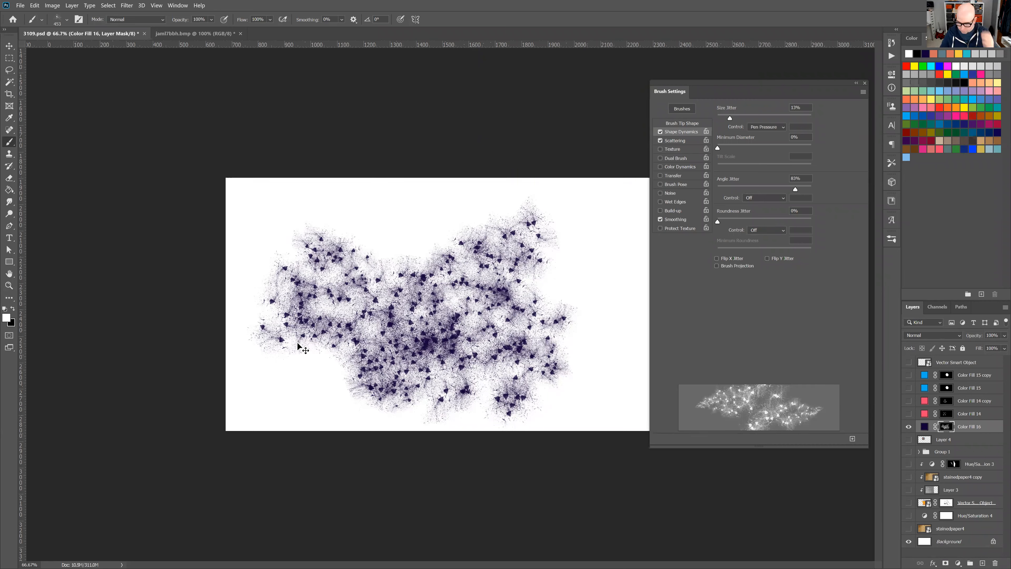
Lower the Scatter amount to 34% and paint a vertical stroke and dense looping strokes across Color Fill 16's mask
left_click(685, 141)
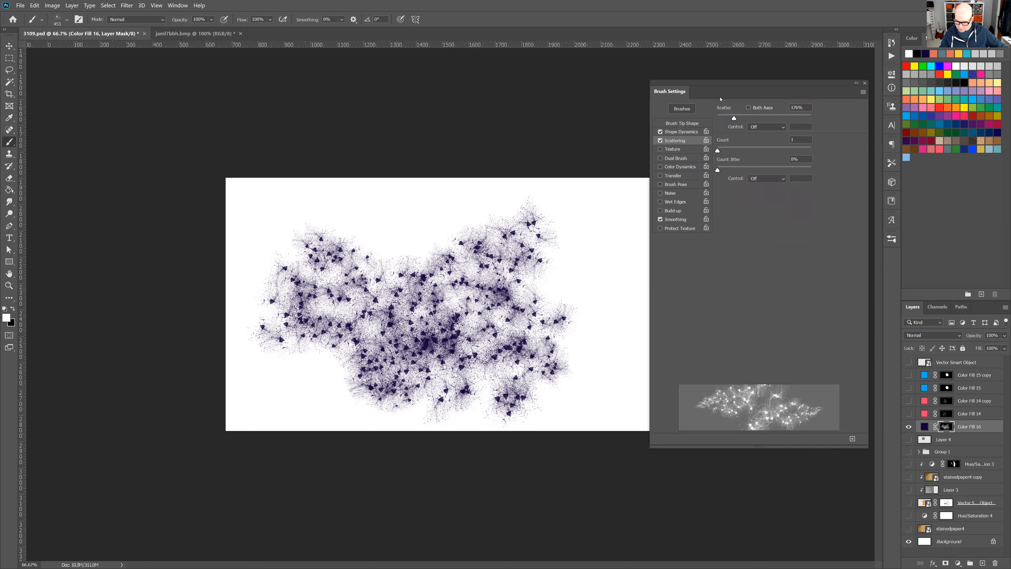
left_click(689, 133)
left_click(700, 141)
left_click_drag(723, 119, 721, 118)
mouse_move(590, 231)
left_mouse_down()
mouse_move(602, 306)
mouse_move(585, 364)
left_mouse_up()
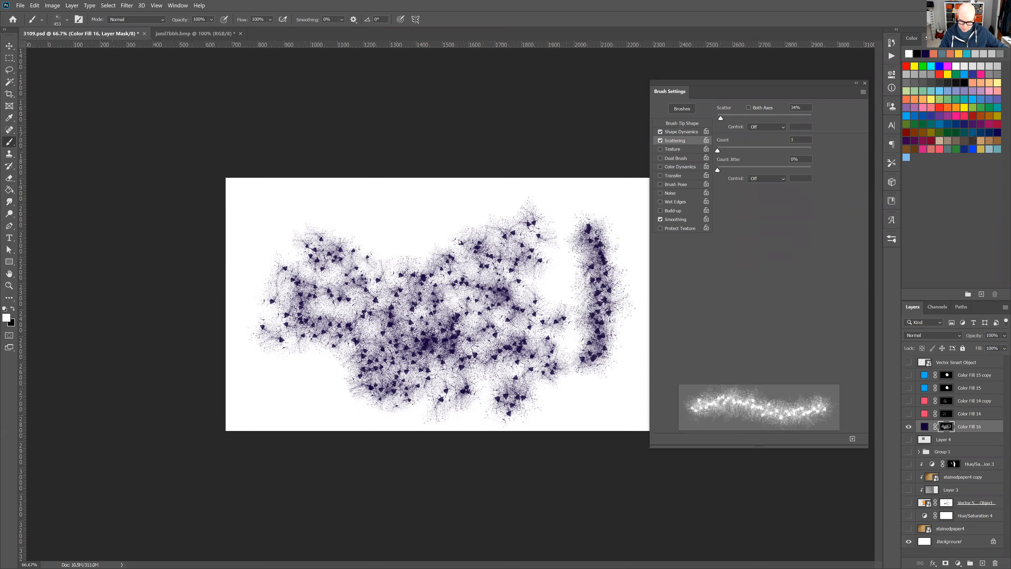
mouse_move(261, 230)
left_mouse_down()
mouse_move(313, 212)
mouse_move(400, 246)
mouse_move(495, 234)
mouse_move(528, 245)
mouse_move(477, 334)
mouse_move(362, 323)
mouse_move(271, 349)
mouse_move(284, 396)
mouse_move(358, 398)
mouse_move(446, 368)
mouse_move(510, 385)
mouse_move(568, 345)
mouse_move(587, 281)
mouse_move(539, 214)
mouse_move(457, 212)
mouse_move(395, 282)
mouse_move(334, 301)
mouse_move(296, 244)
mouse_move(377, 230)
left_mouse_up()
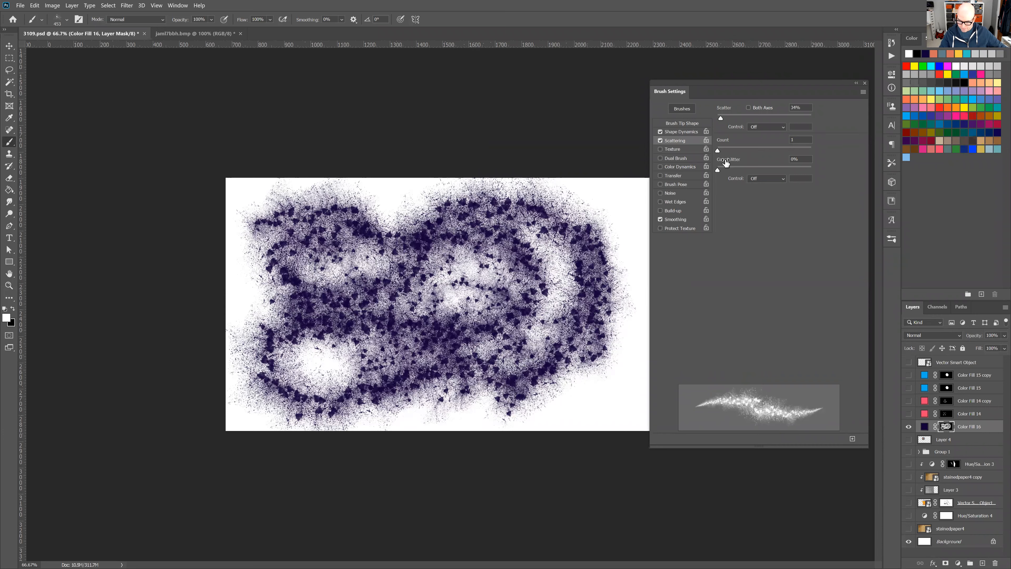
Enable the brush Texture with the black-and-white triangle pattern, and clear Color Fill 16's mask
left_click(686, 150)
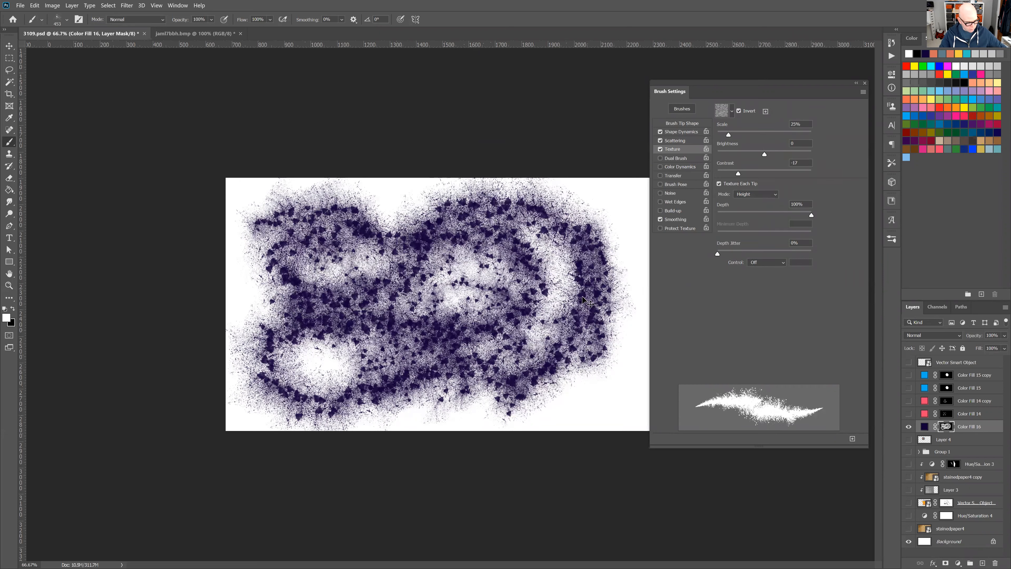
key("ctrl+BackSpace")
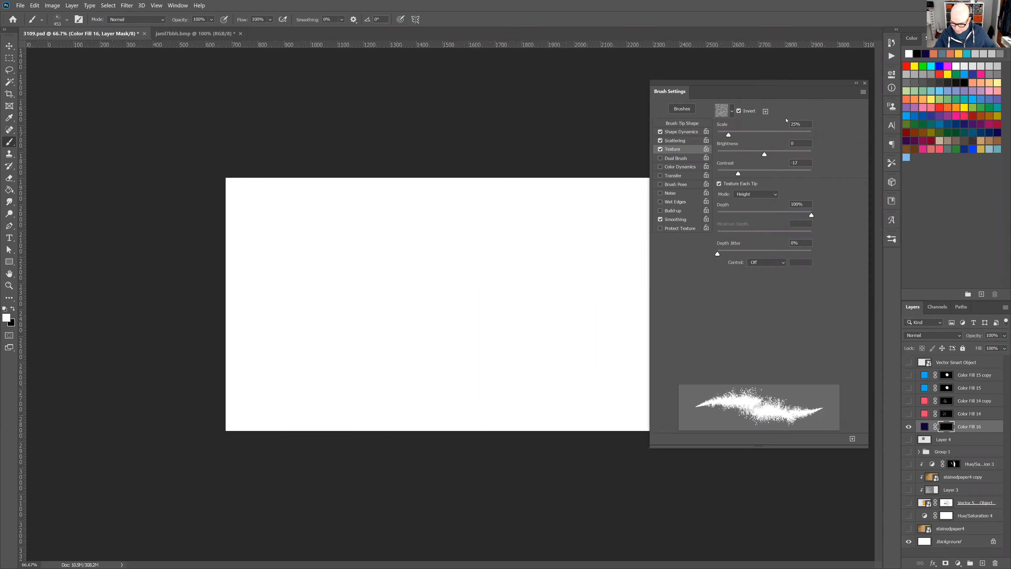
left_click(730, 111)
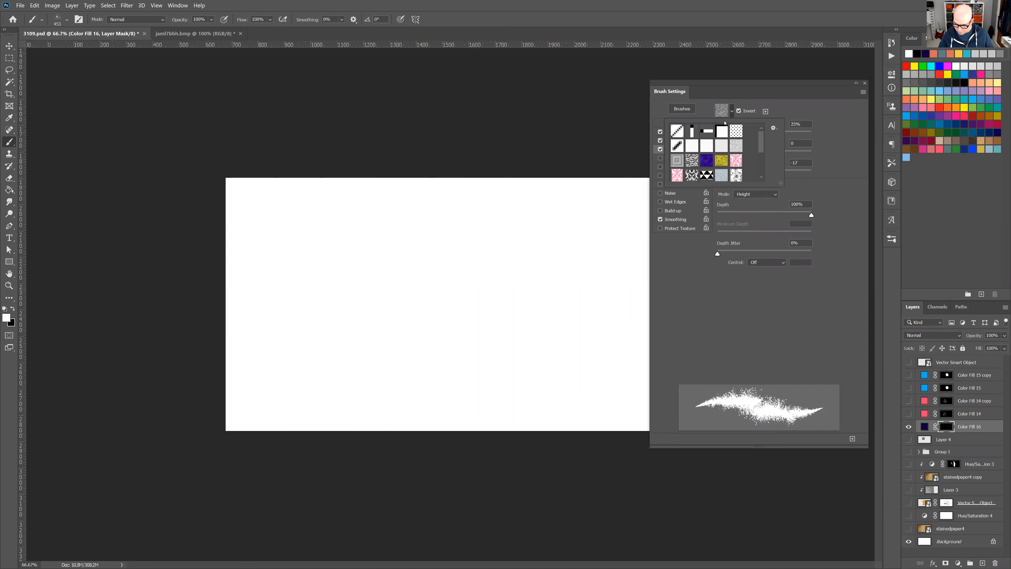
mouse_move(761, 137)
left_mouse_down()
mouse_move(762, 168)
mouse_move(760, 142)
left_mouse_up()
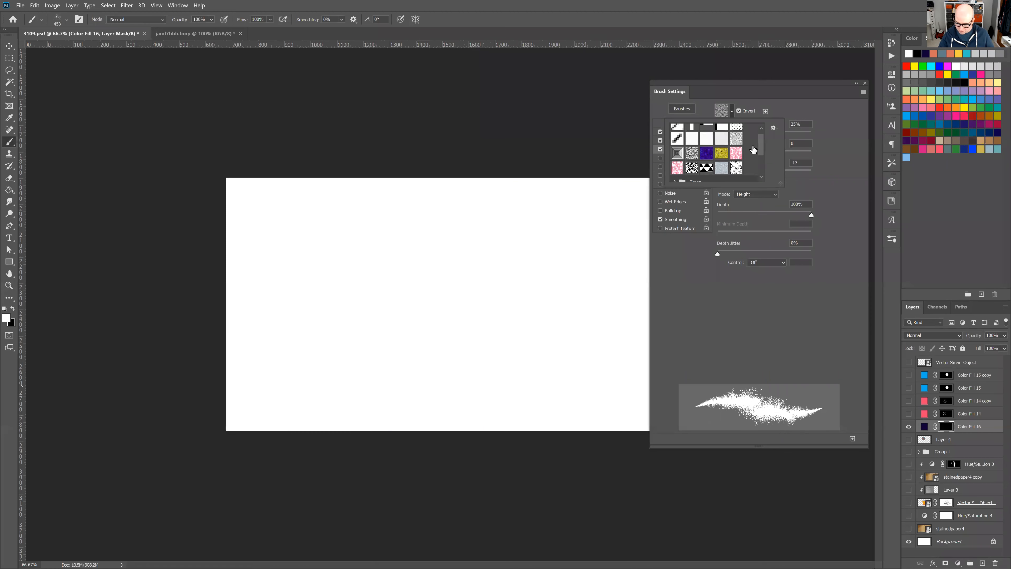
left_click(715, 169)
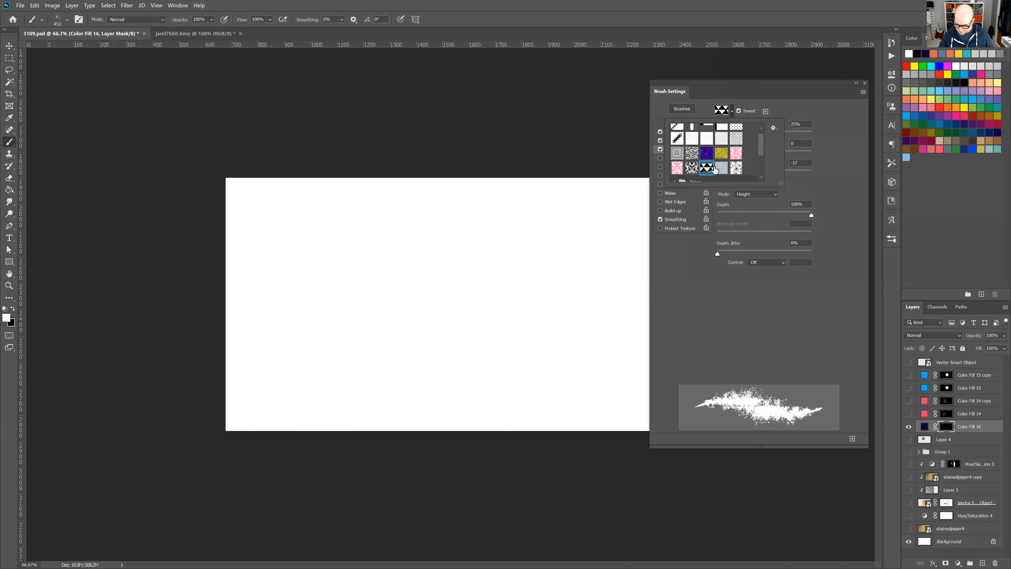
Paint a diagonal textured stroke on Color Fill 16's mask and examine its grain up close
mouse_move(309, 239)
left_mouse_down()
mouse_move(368, 276)
mouse_move(397, 317)
mouse_move(439, 337)
left_mouse_up()
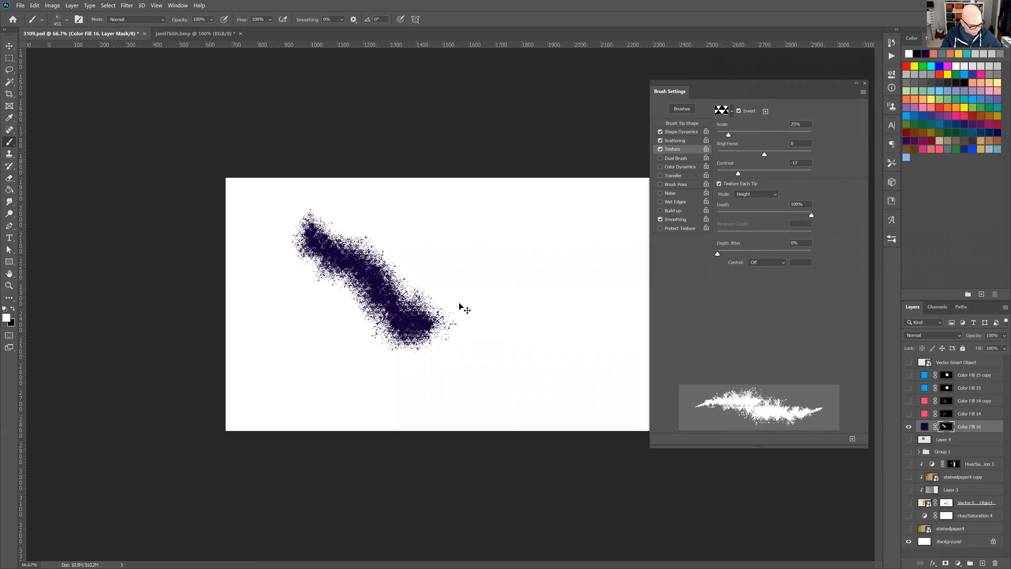
key("ctrl+plus")
key("ctrl+plus")
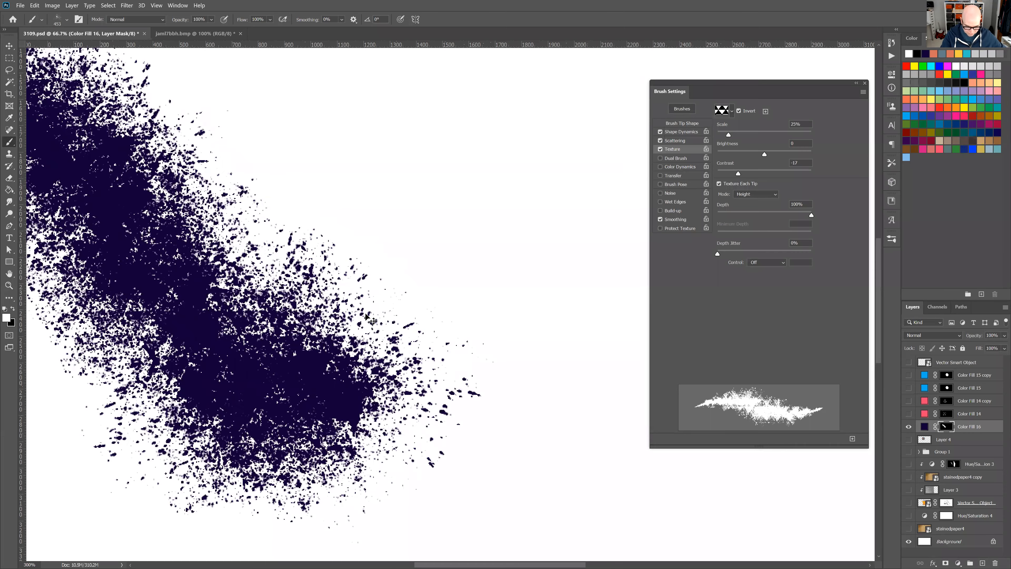
key("ctrl+minus")
left_click_drag(208, 169, 406, 255)
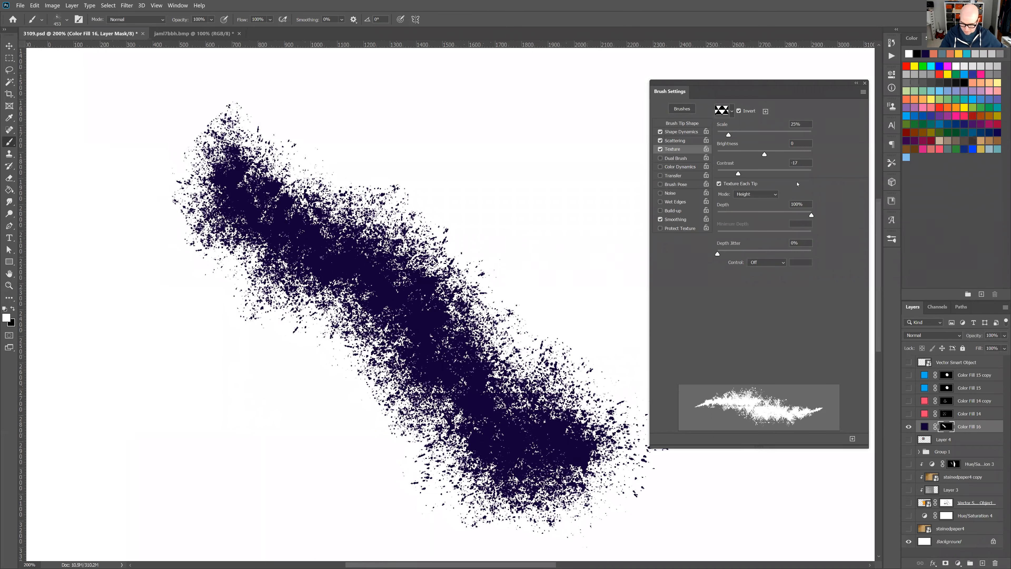
Try the pink pattern as the brush texture with a stroke beside the diagonal one, and undo that stroke
left_click(733, 111)
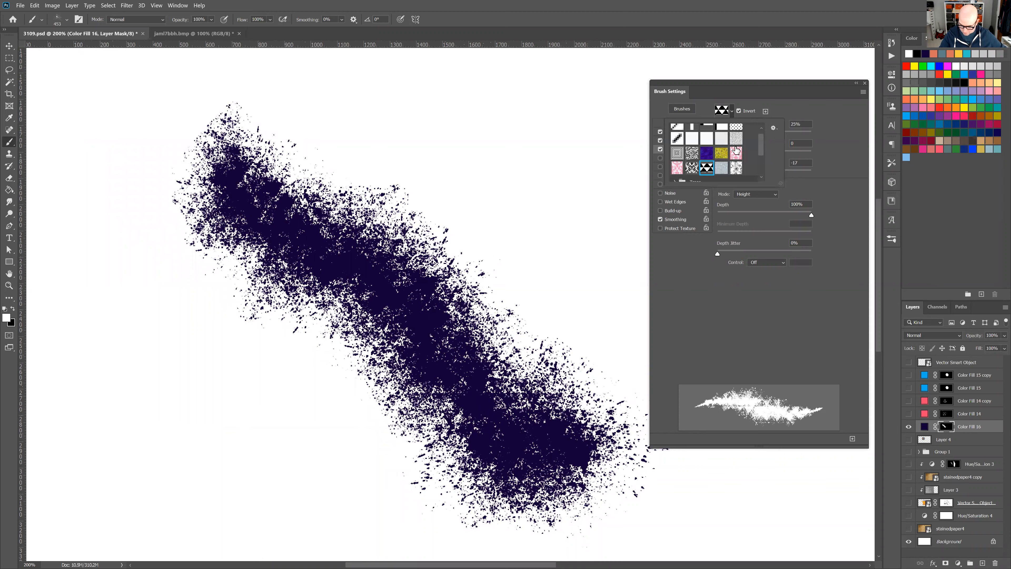
left_click(738, 155)
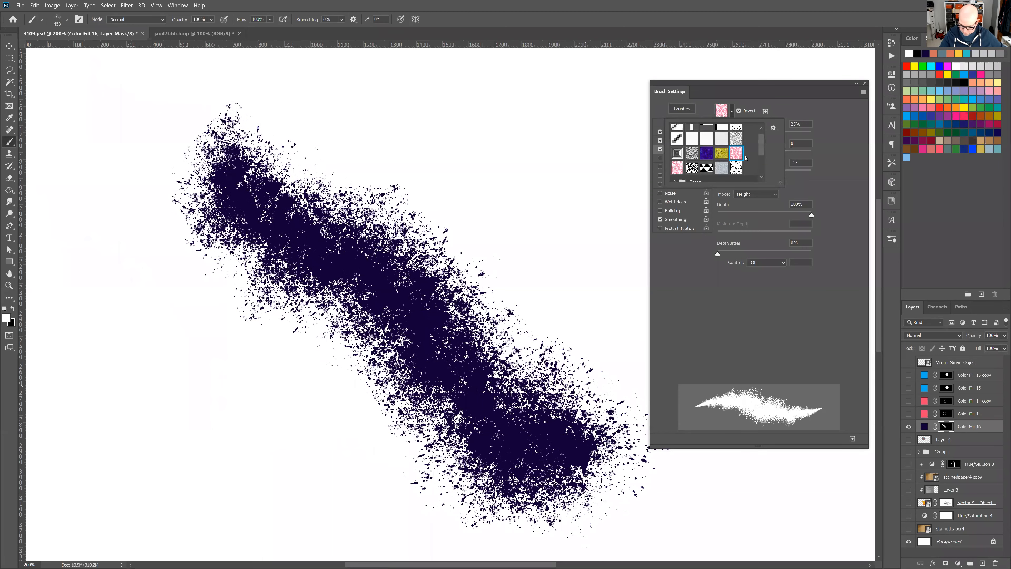
left_click(544, 248)
scroll(329, 249, "right", 3)
scroll(329, 249, "right", 5)
mouse_move(266, 164)
left_mouse_down()
mouse_move(501, 239)
mouse_move(591, 244)
left_mouse_up()
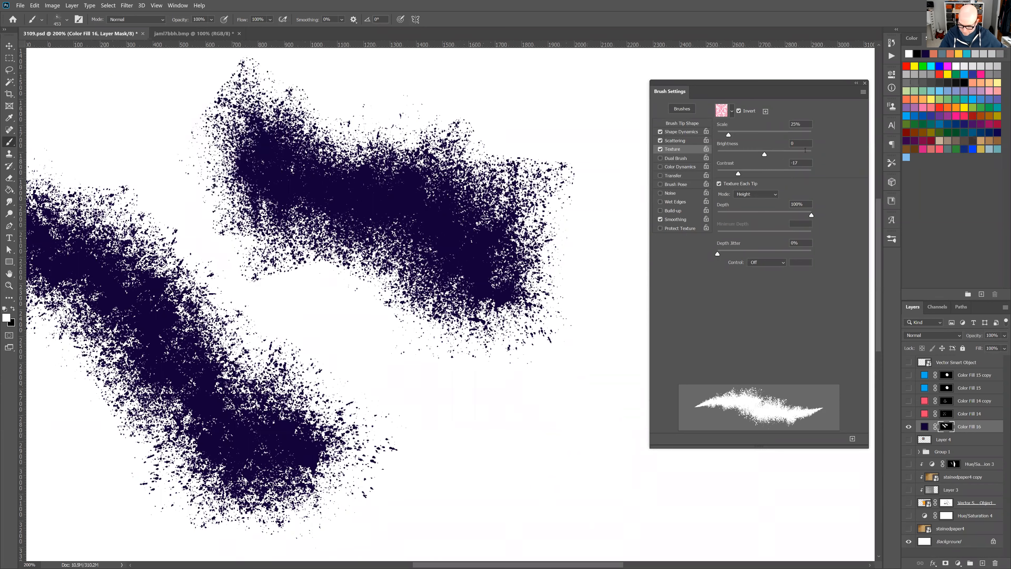
key("ctrl+z")
Choose the black-and-white spotted pattern as the brush texture and paint a dense patch beside the diagonal stroke
left_click(732, 111)
scroll(755, 146, "down", 5)
scroll(763, 149, "up", 4)
scroll(765, 150, "down", 1)
left_click(736, 155)
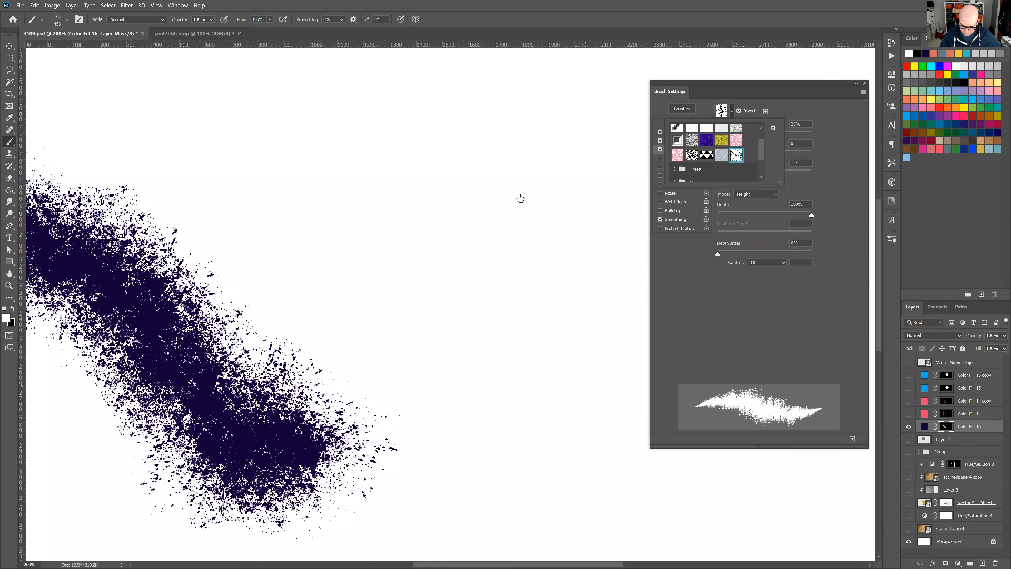
left_click(385, 203)
mouse_move(386, 203)
left_mouse_down()
mouse_move(444, 237)
mouse_move(462, 302)
mouse_move(506, 388)
mouse_move(517, 379)
mouse_move(404, 310)
mouse_move(430, 192)
mouse_move(343, 221)
mouse_move(453, 258)
mouse_move(559, 223)
mouse_move(561, 237)
mouse_move(571, 220)
mouse_move(584, 345)
mouse_move(572, 318)
mouse_move(521, 295)
mouse_move(559, 325)
mouse_move(585, 372)
mouse_move(591, 416)
mouse_move(612, 419)
left_mouse_up()
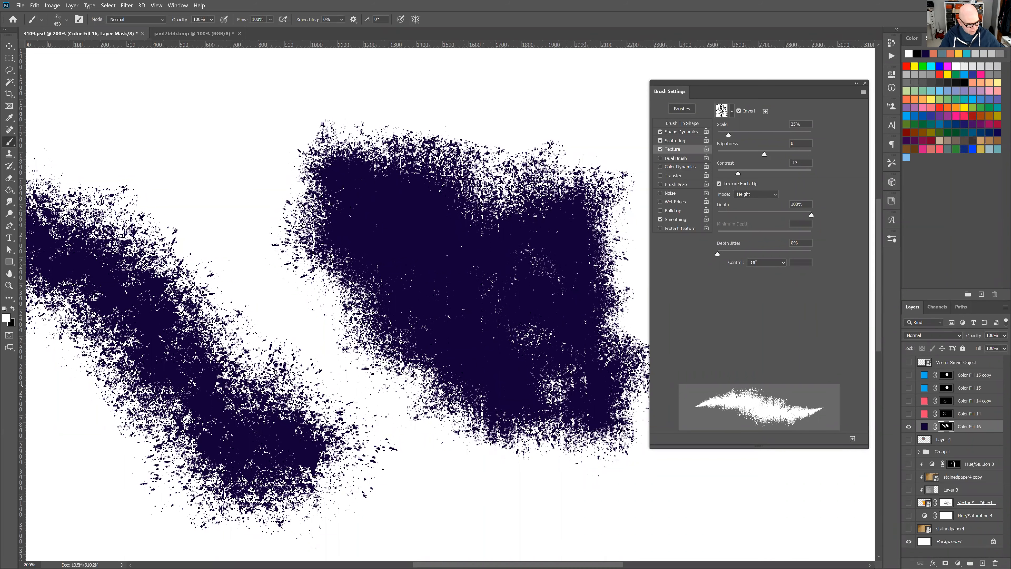
Paint a short textured stroke below the dense patch and extend it with a long curve along the lower canvas
key("ctrl+minus")
key("ctrl+minus")
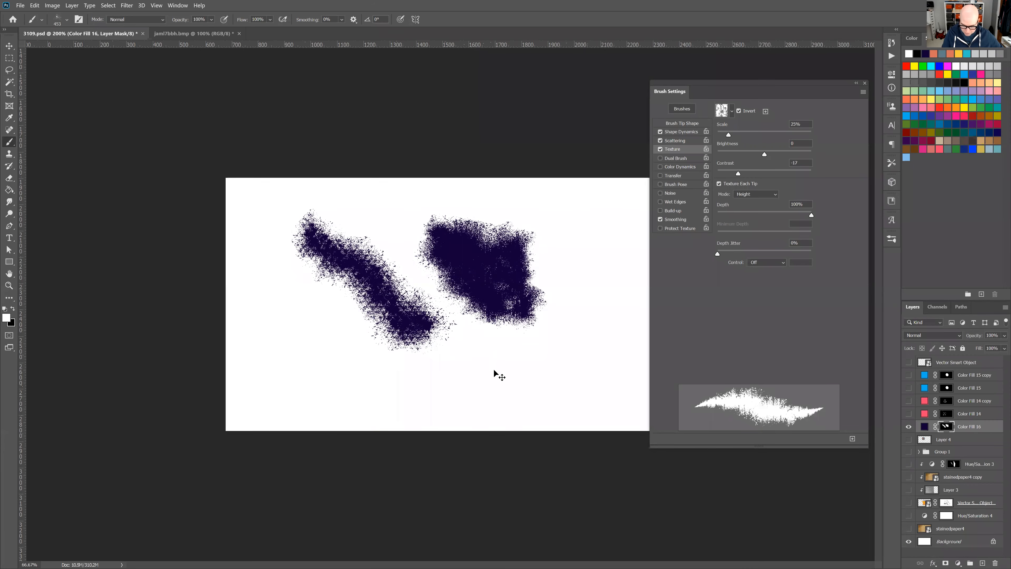
key("ctrl+plus")
key("ctrl+plus")
mouse_move(509, 462)
left_mouse_down()
mouse_move(596, 507)
mouse_move(615, 494)
left_mouse_up()
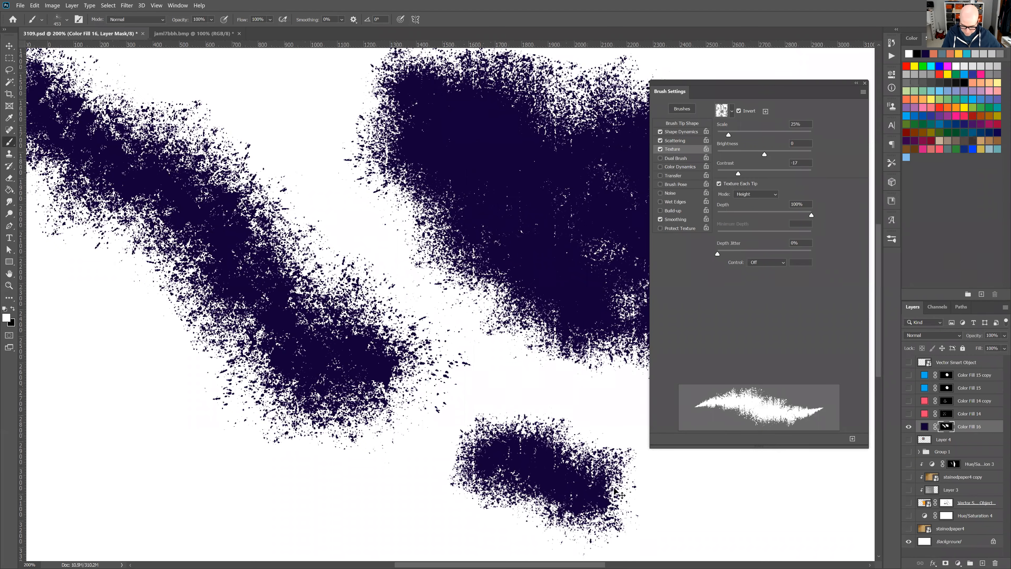
key("ctrl+minus")
mouse_move(525, 413)
left_mouse_down()
mouse_move(470, 434)
mouse_move(423, 422)
mouse_move(338, 428)
mouse_move(187, 303)
left_mouse_up()
Raise the Scatter amount to 230% and paint widely scattered textured strokes over most of the canvas
left_click(676, 140)
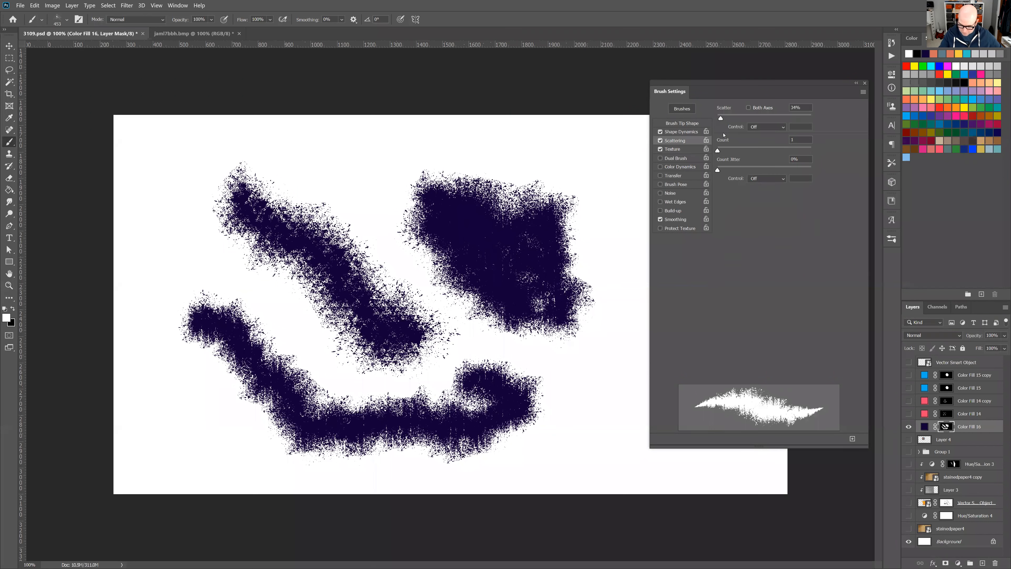
left_click_drag(720, 119, 737, 118)
mouse_move(575, 369)
left_mouse_down()
mouse_move(599, 405)
mouse_move(599, 283)
mouse_move(509, 349)
mouse_move(456, 335)
mouse_move(348, 373)
mouse_move(306, 306)
mouse_move(199, 238)
mouse_move(177, 265)
mouse_move(172, 365)
mouse_move(188, 421)
mouse_move(247, 431)
mouse_move(430, 336)
mouse_move(386, 244)
mouse_move(469, 308)
mouse_move(544, 392)
left_mouse_up()
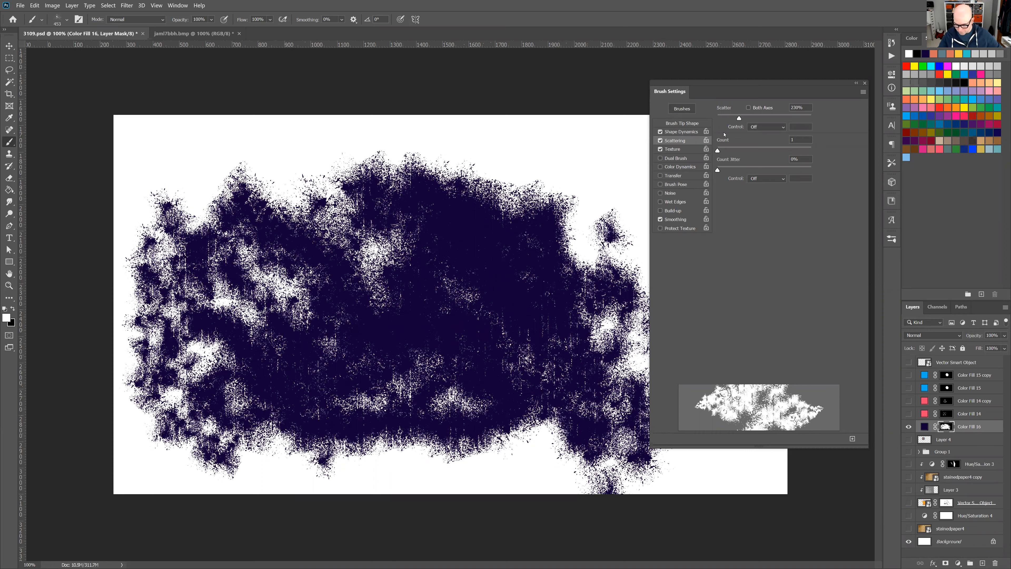
Switch the brush texture back to the black-and-white triangle pattern and clear Color Fill 16's mask after a brief test stroke
left_click(688, 149)
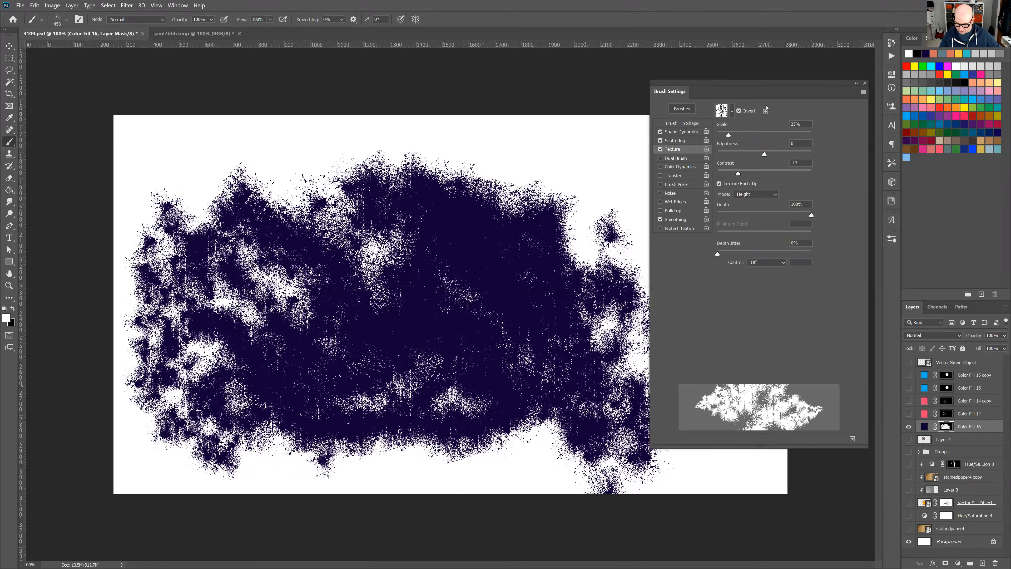
left_click(732, 111)
left_click(707, 154)
mouse_move(543, 167)
left_mouse_down()
mouse_move(572, 196)
mouse_move(557, 261)
mouse_move(570, 305)
mouse_move(646, 245)
left_mouse_up()
key("ctrl+BackSpace")
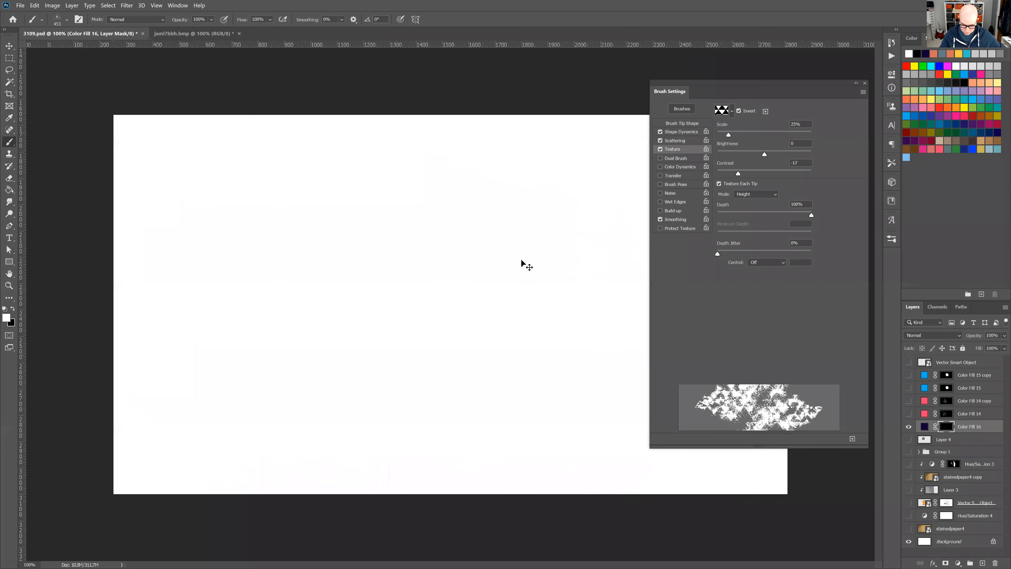
Paint overlapping scattered strokes across Color Fill 16's mask with the triangle-textured brush and examine the pattern up close
left_click_drag(307, 273, 342, 295)
mouse_move(378, 349)
left_mouse_down()
mouse_move(449, 264)
mouse_move(395, 267)
mouse_move(450, 320)
mouse_move(524, 291)
mouse_move(557, 409)
mouse_move(370, 390)
left_mouse_up()
mouse_move(277, 355)
left_mouse_down()
mouse_move(324, 319)
mouse_move(237, 307)
mouse_move(207, 247)
mouse_move(231, 194)
left_mouse_up()
mouse_move(542, 215)
left_mouse_down()
mouse_move(523, 192)
mouse_move(517, 131)
left_mouse_up()
mouse_move(298, 271)
left_mouse_down()
mouse_move(318, 461)
mouse_move(255, 480)
left_mouse_up()
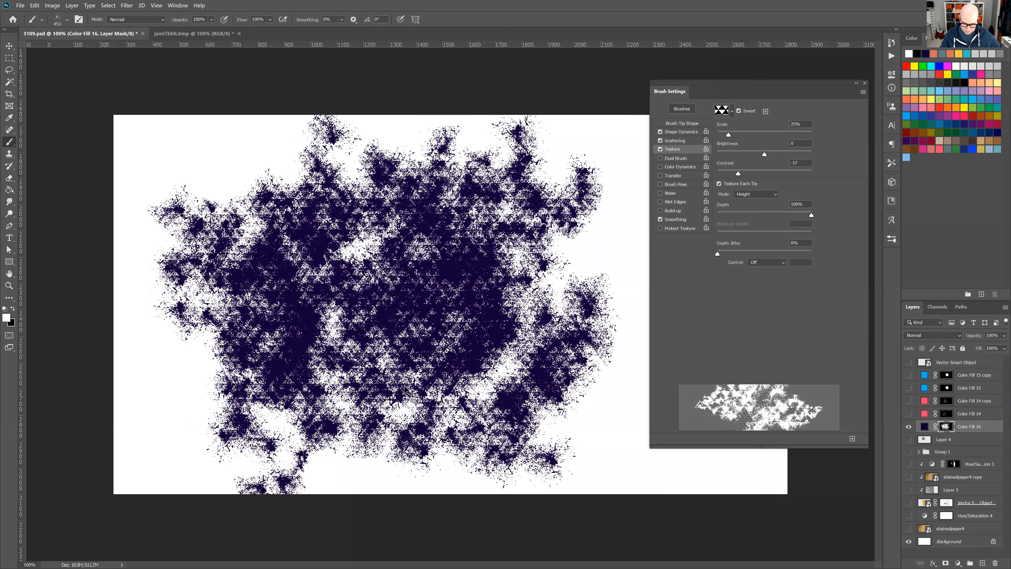
scroll(576, 292, "up", 1)
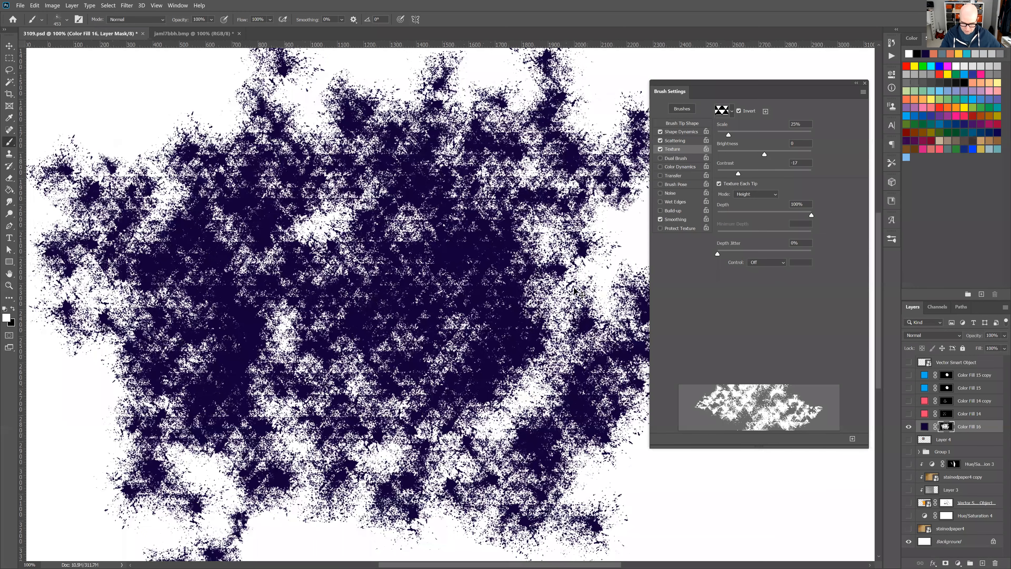
Clear Color Fill 16's mask and look over the Dual Brush options, leaving Dual Brush off
key("ctrl+BackSpace")
scroll(576, 292, "down", 1)
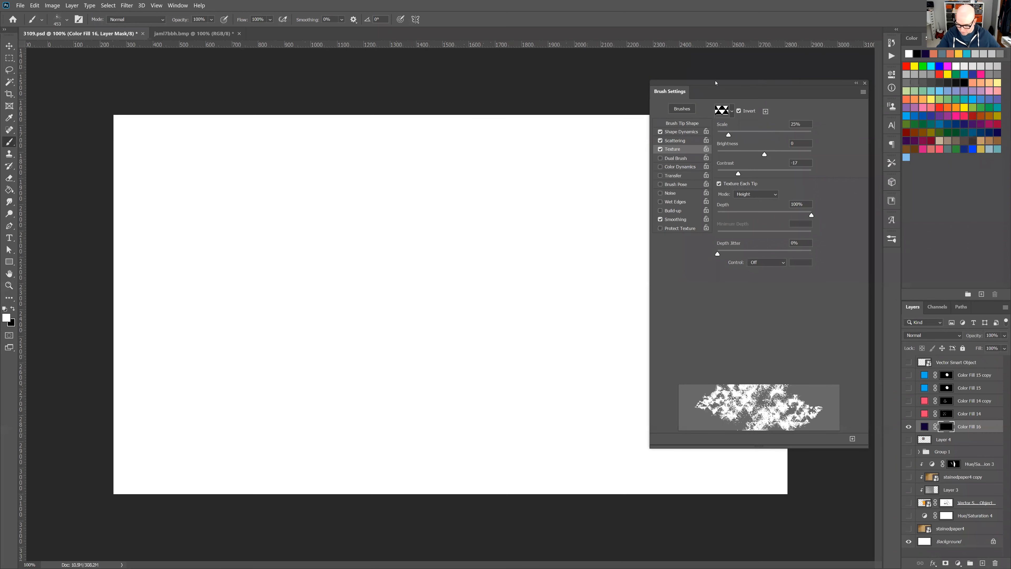
left_click(683, 159)
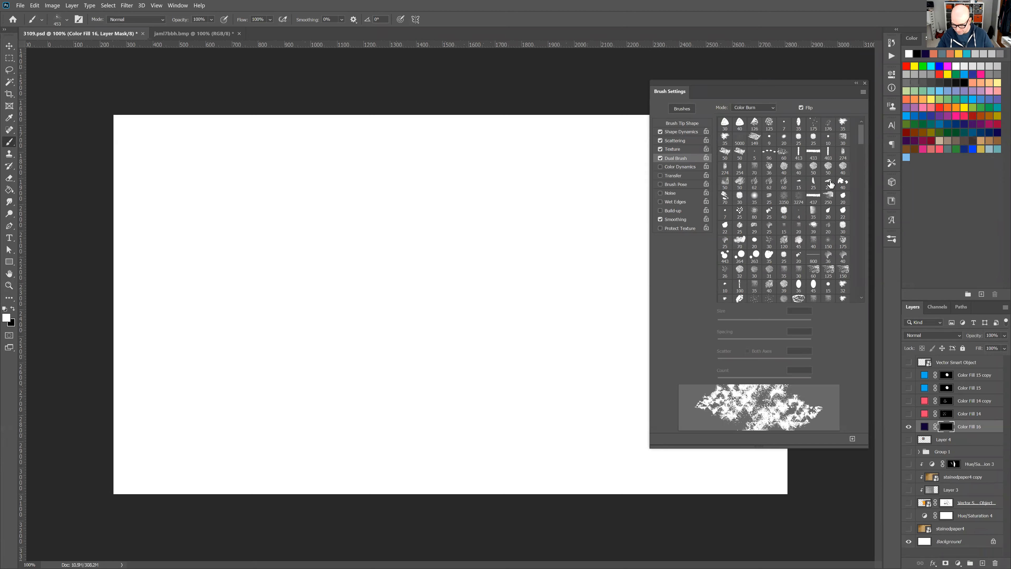
left_click(661, 159)
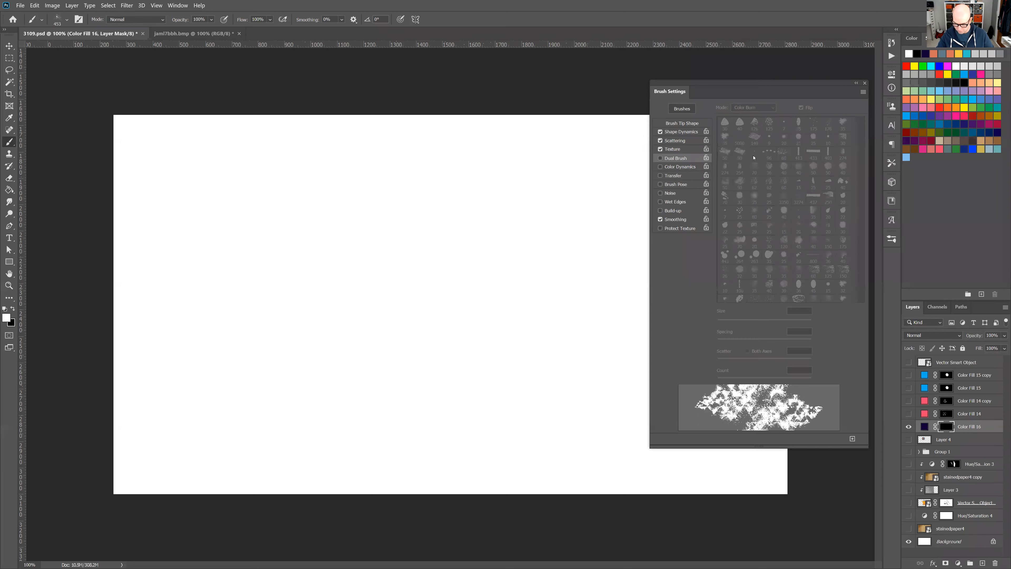
Enable Color Dynamics with 49% Foreground/Background Jitter and paint multicoloured scattered strokes on a new layer above Color Fill 16
left_click(686, 167)
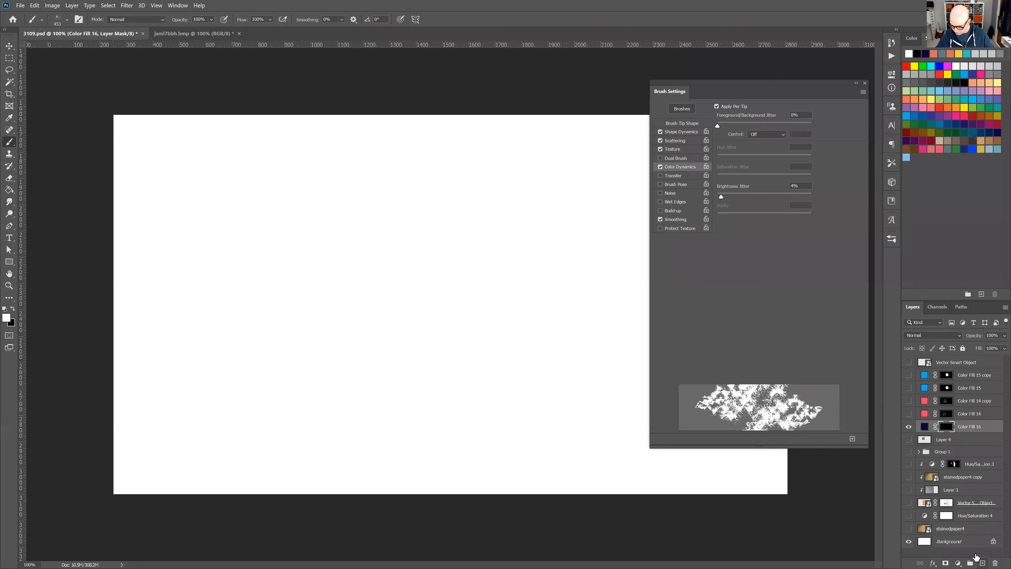
left_click(982, 562)
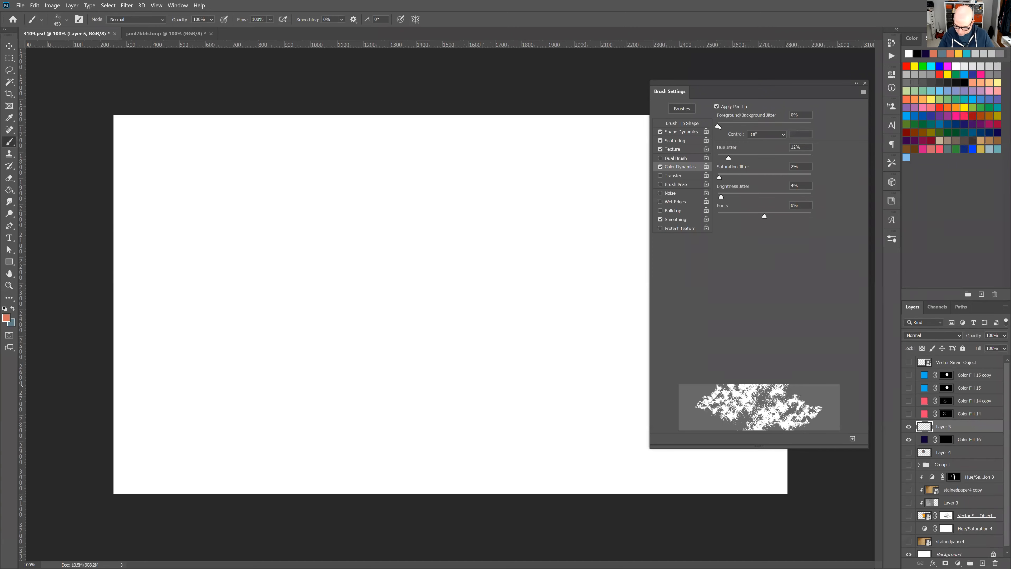
mouse_move(342, 346)
left_mouse_down()
mouse_move(402, 259)
mouse_move(434, 291)
mouse_move(517, 334)
mouse_move(455, 233)
mouse_move(398, 171)
mouse_move(278, 263)
mouse_move(247, 351)
mouse_move(406, 379)
mouse_move(453, 430)
mouse_move(549, 398)
mouse_move(530, 243)
left_mouse_up()
mouse_move(418, 261)
left_mouse_down()
mouse_move(357, 286)
mouse_move(380, 350)
mouse_move(463, 365)
left_mouse_up()
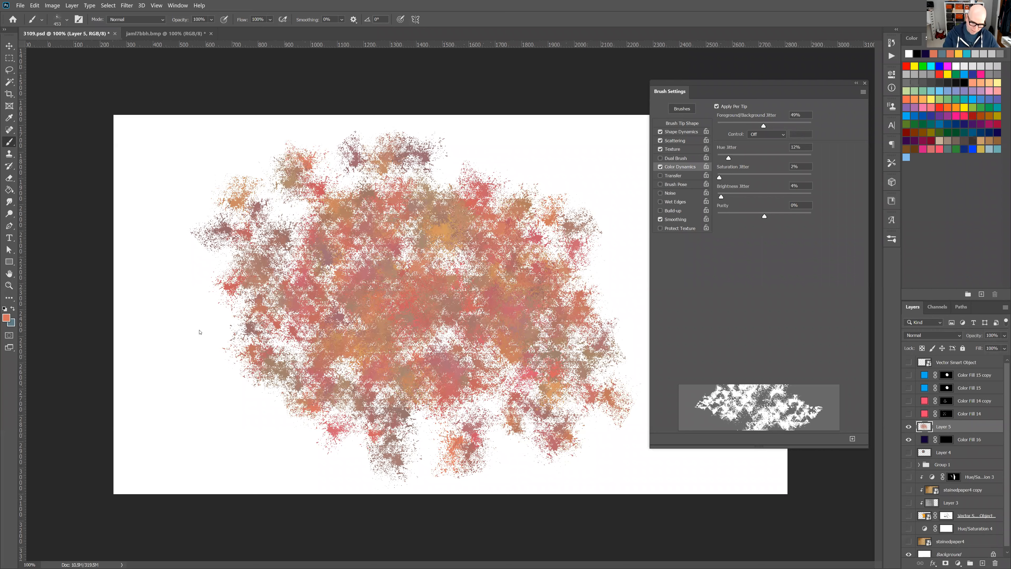
Extend the multicoloured patch across the left and lower canvas and inspect the colour variation up close
mouse_move(199, 332)
left_mouse_down()
mouse_move(243, 286)
mouse_move(306, 286)
left_mouse_up()
mouse_move(304, 443)
left_mouse_down()
mouse_move(434, 242)
mouse_move(450, 188)
mouse_move(428, 218)
mouse_move(337, 214)
mouse_move(237, 192)
left_mouse_up()
mouse_move(479, 271)
left_mouse_down()
mouse_move(478, 350)
mouse_move(502, 414)
left_mouse_up()
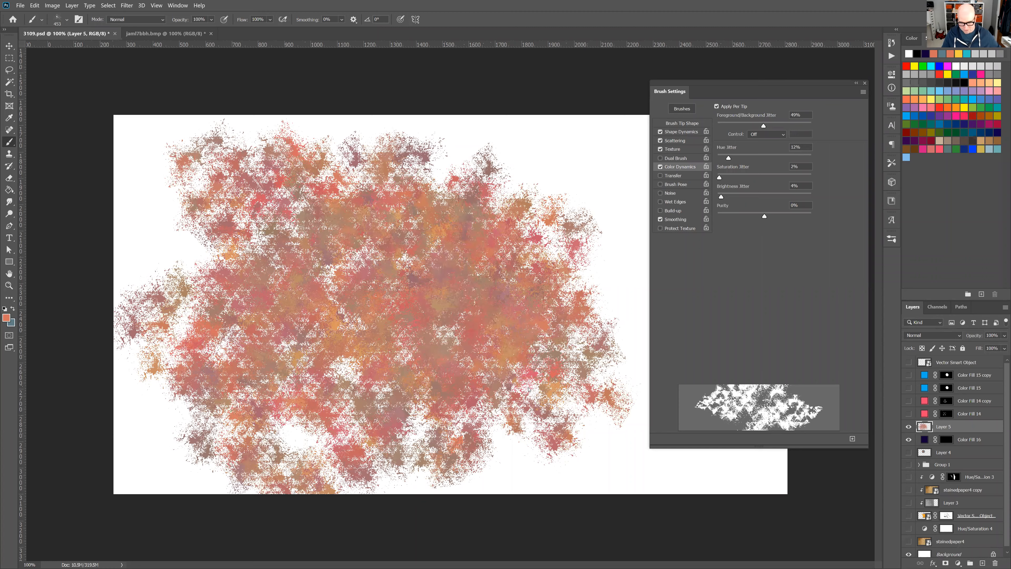
key("ctrl+plus")
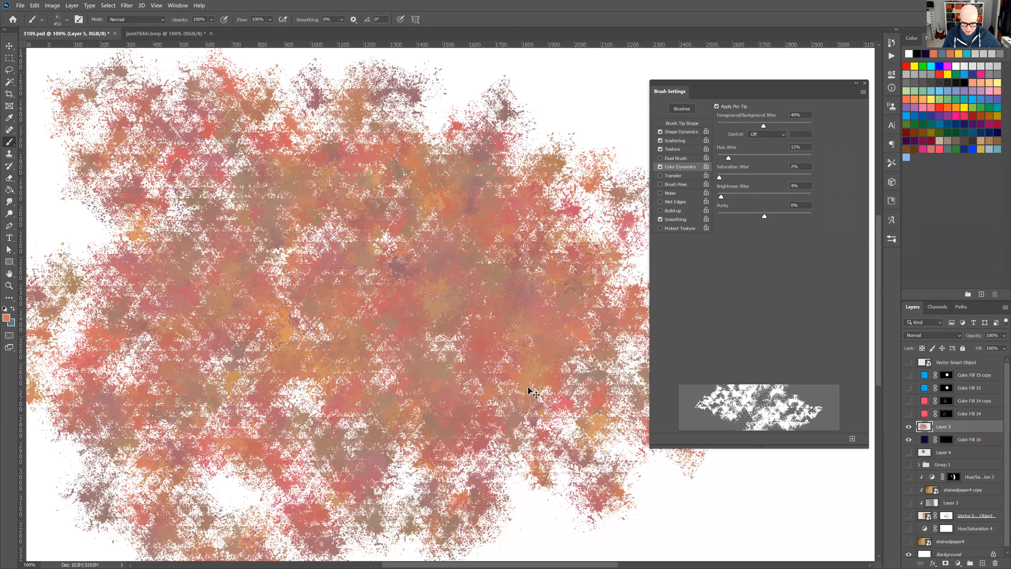
key("ctrl+minus")
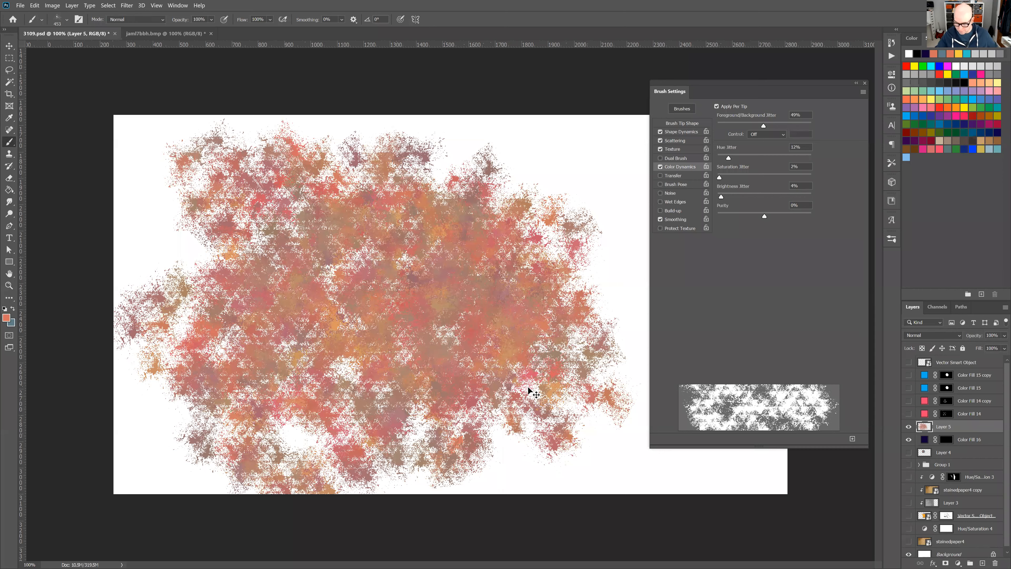
Turn off Color Dynamics and look over the Brush Pose options, leaving Brush Pose off
left_click(660, 167)
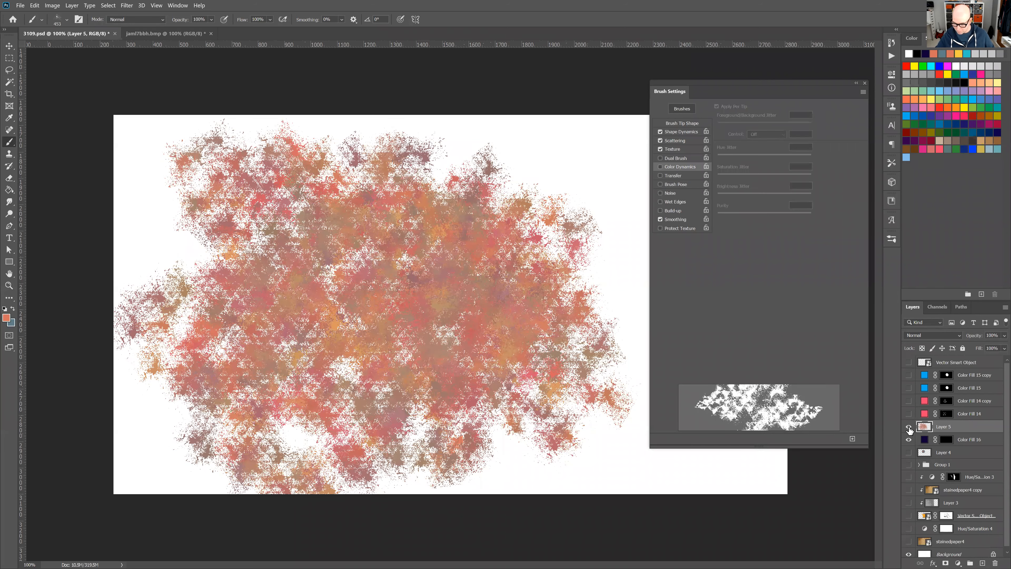
left_click(909, 427)
left_click(908, 426)
left_click(688, 184)
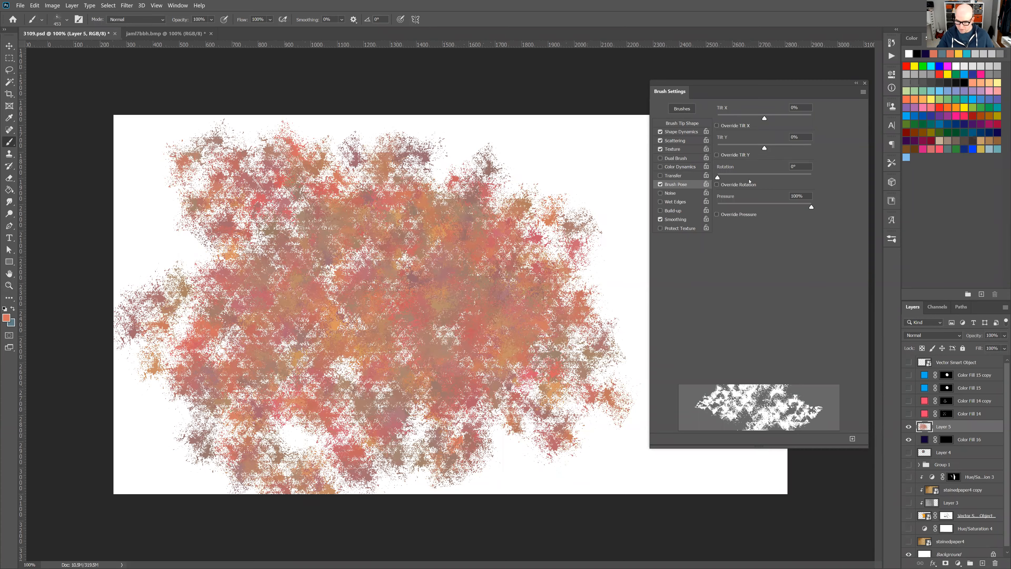
left_click(660, 184)
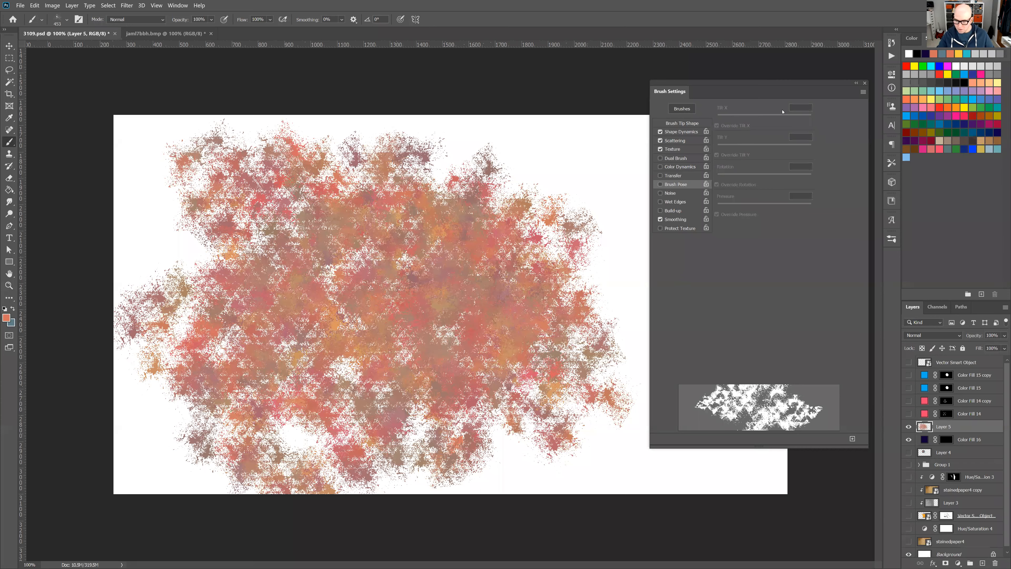
Choose the Kyle's Paintbox Rough Dry brush preset and review its Dual Brush and Transfer settings
left_click(894, 240)
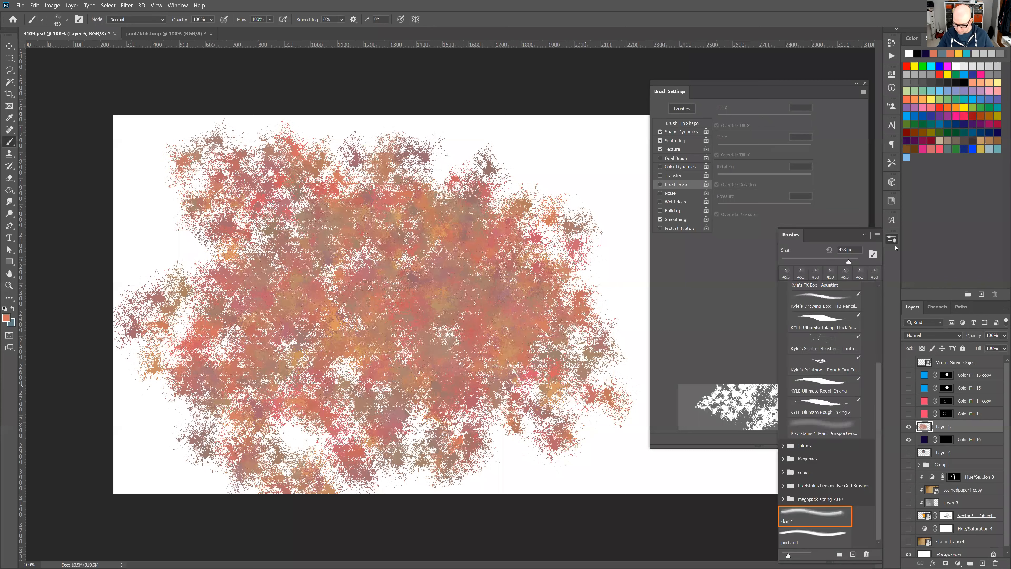
left_click(846, 363)
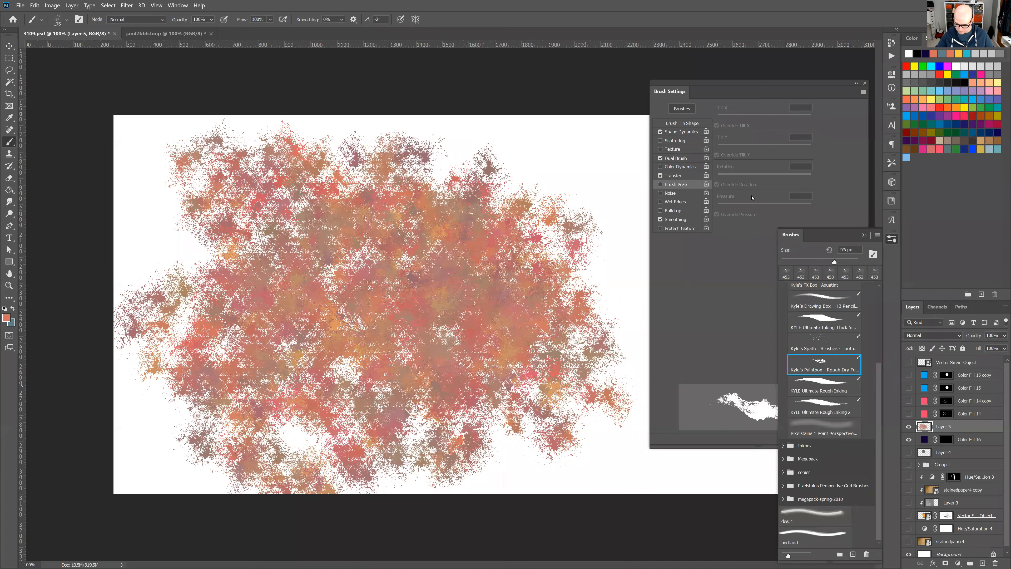
left_click(712, 88)
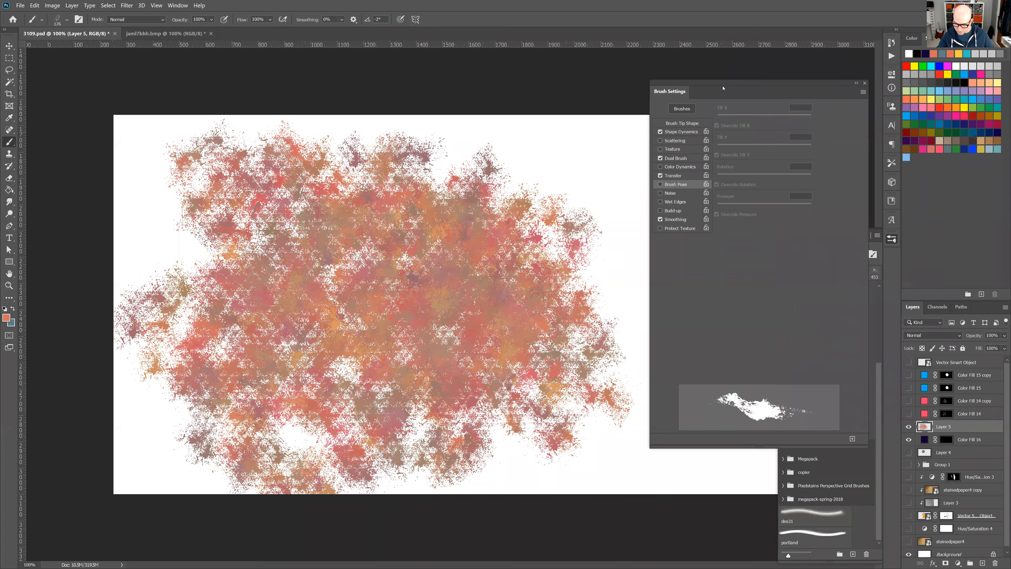
left_click(695, 159)
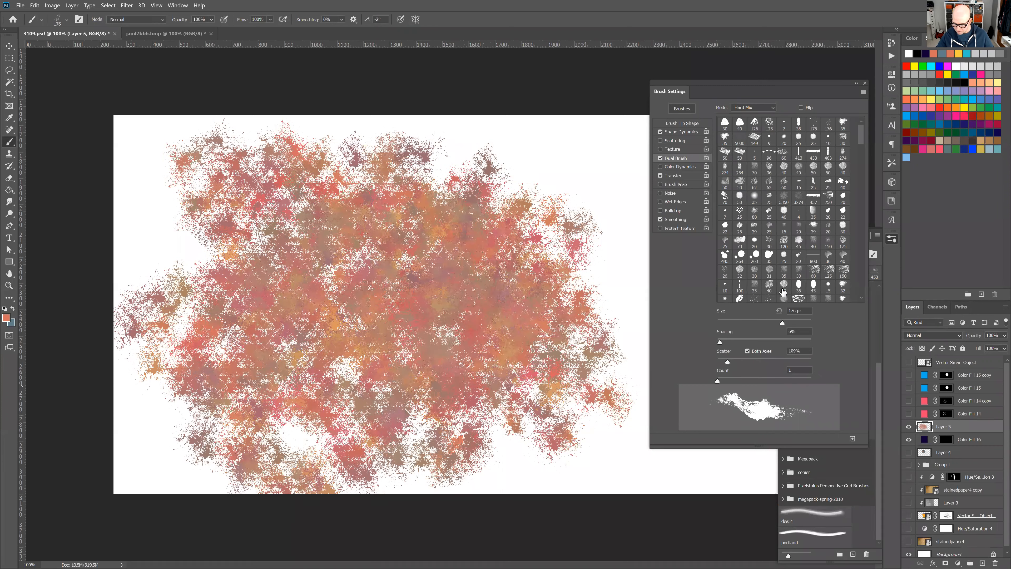
left_click(691, 176)
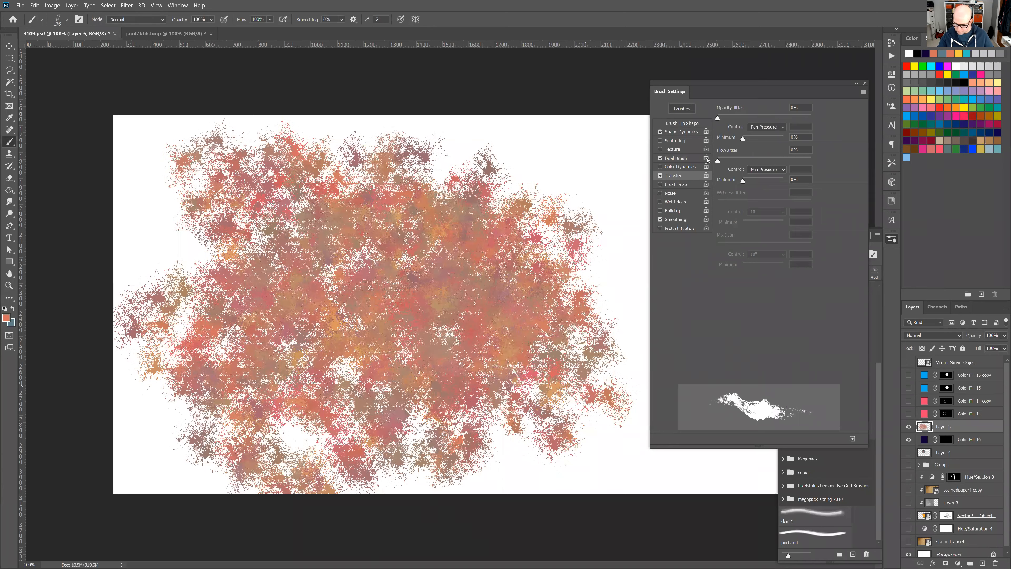
Try Scattering at about 440% with a test patch in the canvas's upper right, and turn Scattering off again
left_click(693, 142)
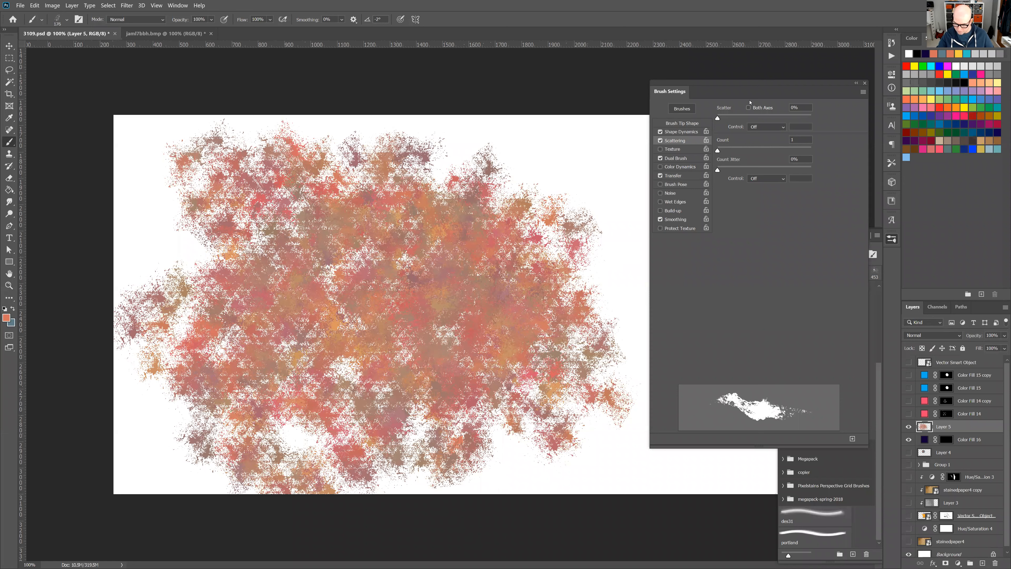
left_click_drag(746, 118, 772, 118)
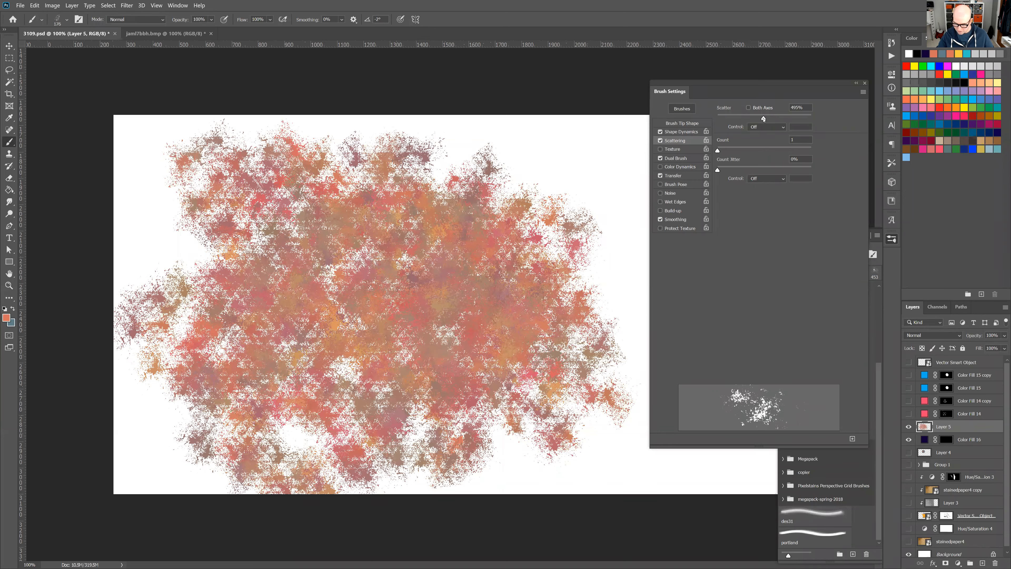
left_click_drag(763, 119, 758, 118)
mouse_move(604, 180)
left_mouse_down()
mouse_move(574, 170)
mouse_move(552, 178)
mouse_move(599, 204)
mouse_move(605, 248)
left_mouse_up()
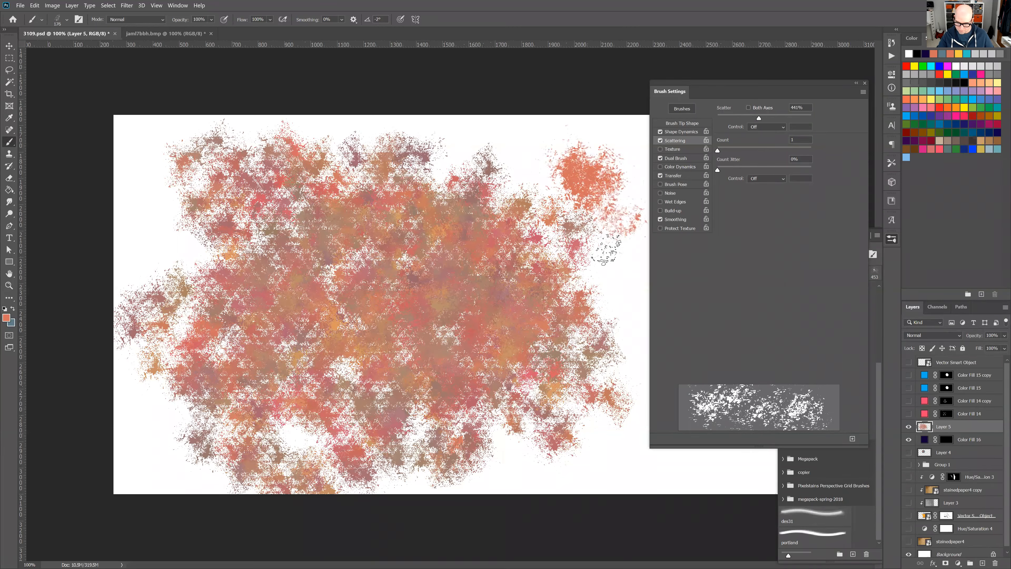
left_click(708, 114)
left_click(660, 140)
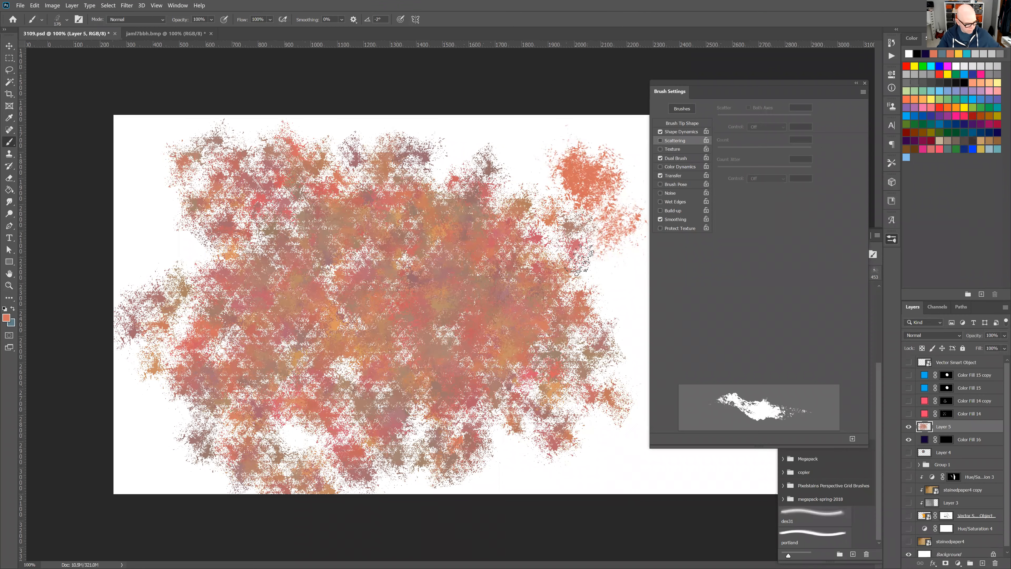
Clear all paint from Layer 5 and paint one winding S-shaped stroke with the unscattered dry brush
key("ctrl+a")
key("Delete")
key("ctrl+d")
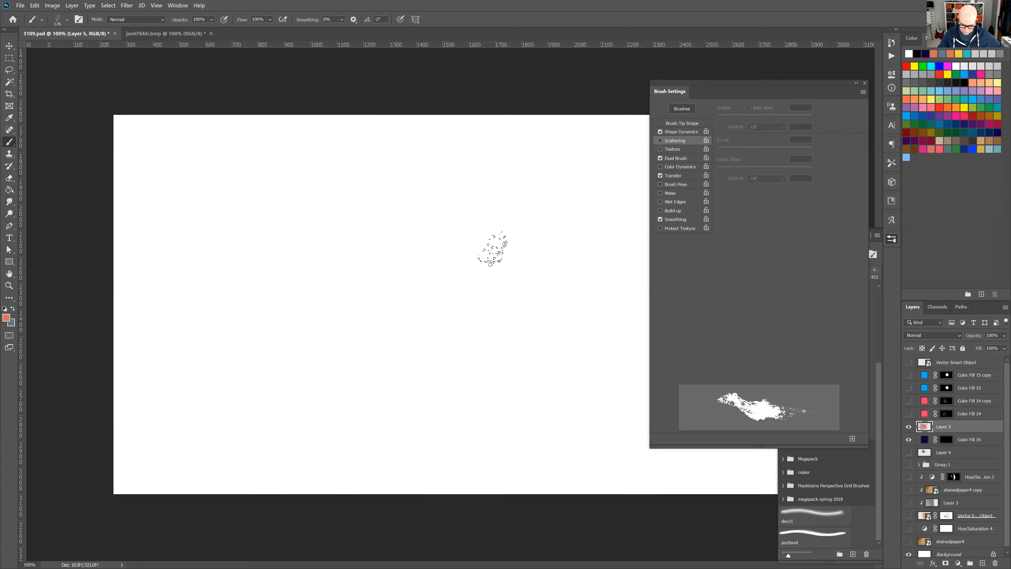
mouse_move(264, 218)
left_mouse_down()
mouse_move(345, 268)
mouse_move(374, 296)
mouse_move(375, 330)
mouse_move(393, 358)
mouse_move(441, 345)
mouse_move(425, 274)
mouse_move(400, 247)
mouse_move(384, 200)
mouse_move(423, 180)
mouse_move(470, 202)
mouse_move(499, 325)
mouse_move(517, 339)
left_mouse_up()
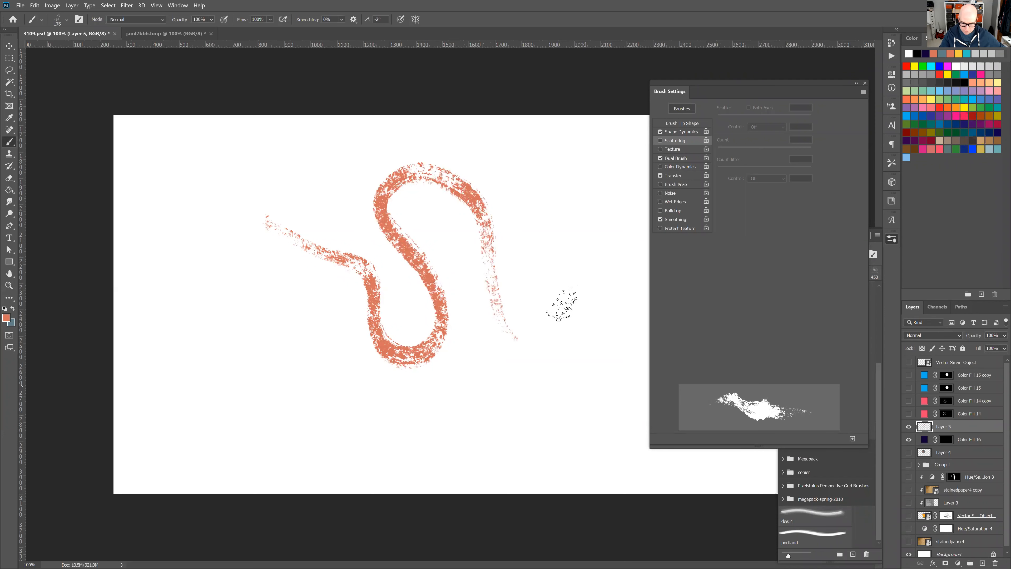
Turn on Scattering at 539% and paint loose speckled strokes around the S-shaped stroke and over the canvas's left side
left_click(661, 141)
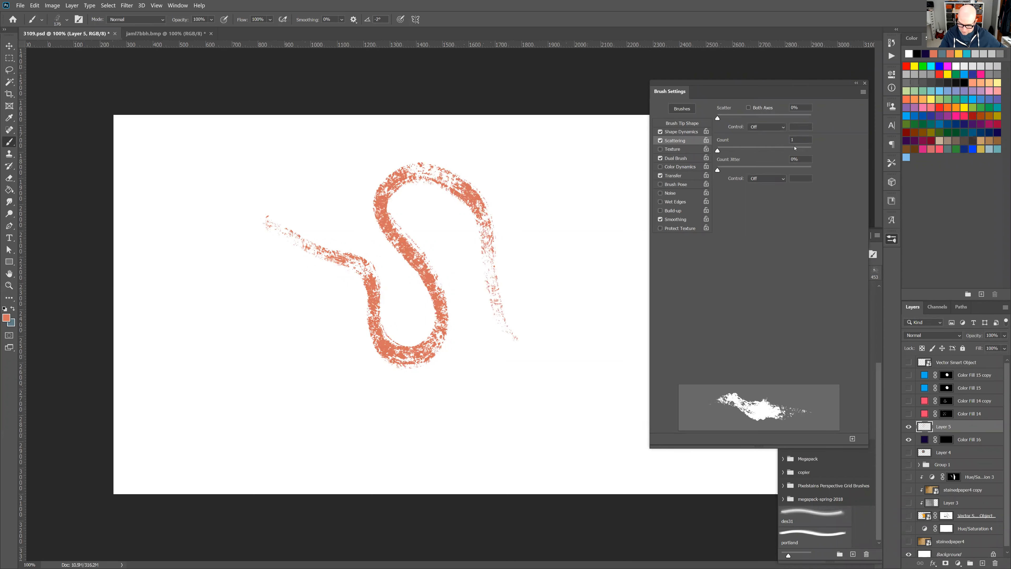
left_click(755, 118)
left_click(765, 118)
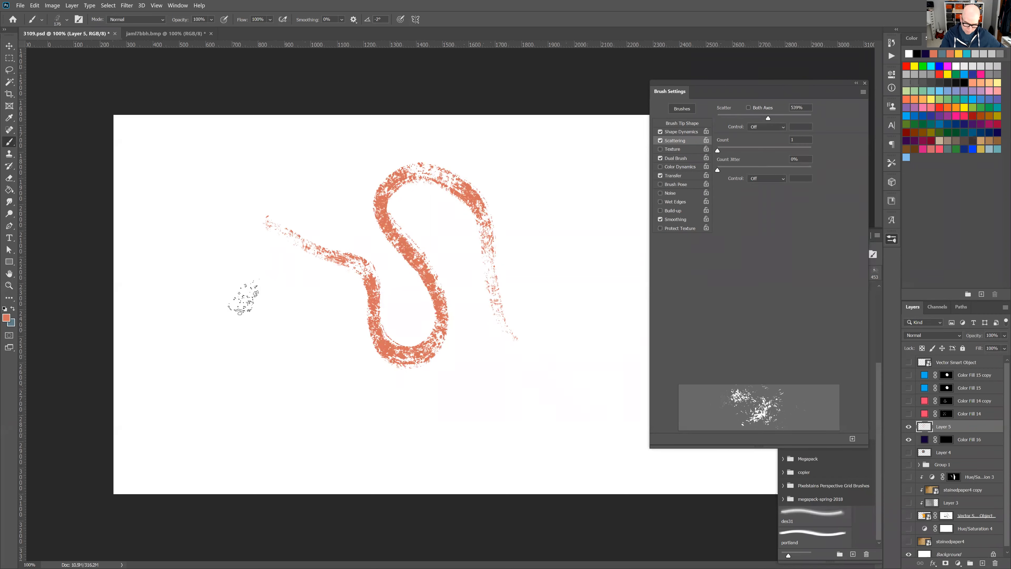
mouse_move(238, 297)
left_mouse_down()
mouse_move(301, 313)
mouse_move(326, 401)
mouse_move(356, 444)
mouse_move(392, 458)
mouse_move(450, 432)
mouse_move(483, 385)
mouse_move(442, 233)
mouse_move(462, 188)
mouse_move(504, 181)
mouse_move(546, 203)
mouse_move(572, 260)
mouse_move(577, 363)
mouse_move(589, 385)
mouse_move(593, 365)
left_mouse_up()
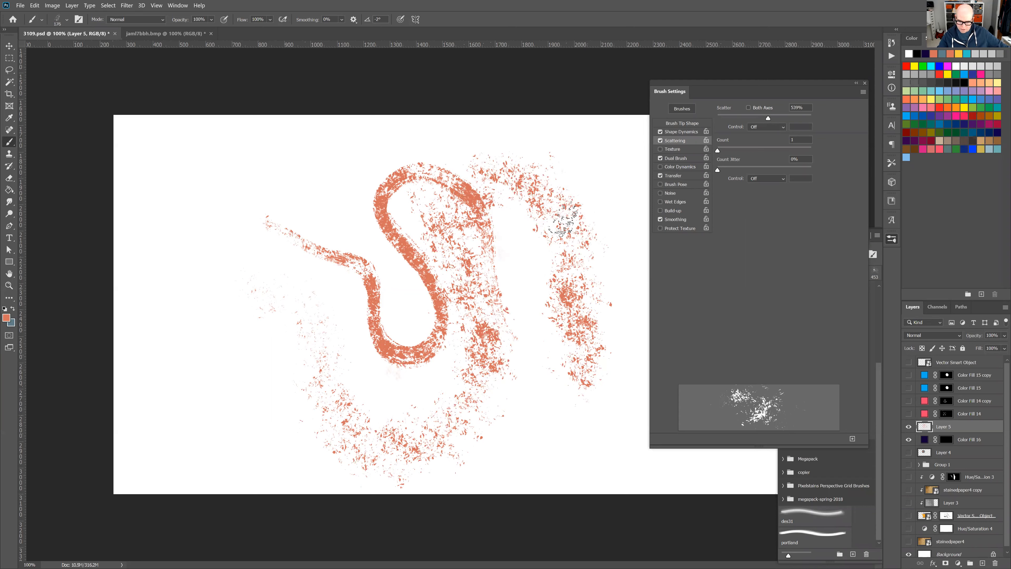
mouse_move(251, 354)
left_mouse_down()
mouse_move(260, 405)
mouse_move(286, 363)
mouse_move(304, 420)
mouse_move(282, 462)
left_mouse_up()
mouse_move(204, 306)
left_mouse_down()
mouse_move(237, 187)
mouse_move(172, 241)
mouse_move(152, 180)
mouse_move(143, 300)
mouse_move(183, 374)
mouse_move(298, 305)
mouse_move(370, 380)
mouse_move(455, 404)
mouse_move(472, 274)
mouse_move(535, 333)
mouse_move(533, 191)
mouse_move(525, 344)
mouse_move(498, 190)
mouse_move(464, 163)
mouse_move(369, 224)
mouse_move(371, 275)
mouse_move(408, 285)
left_mouse_up()
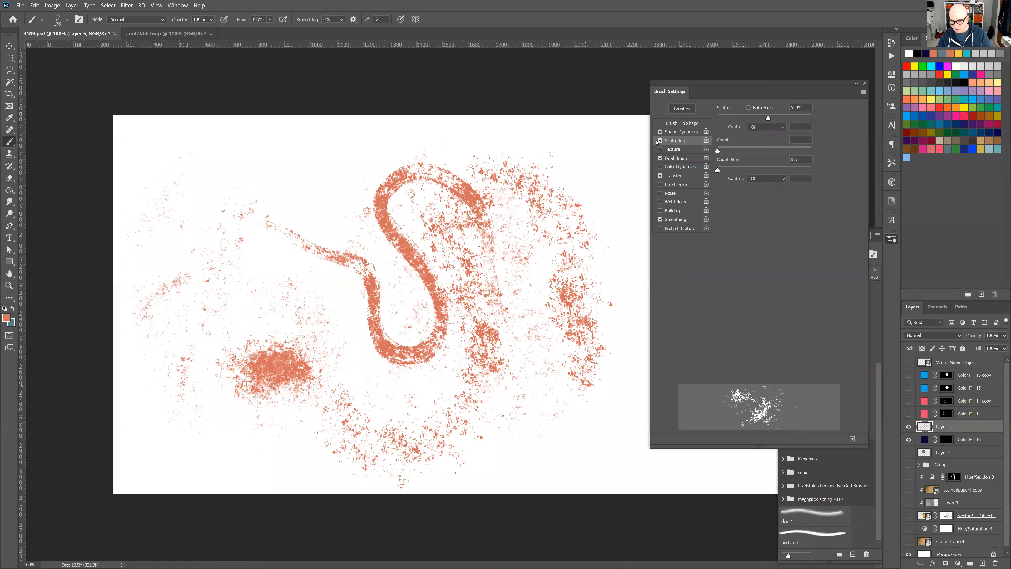
Toggle Scattering off and back on, and add light speckles in the canvas's lower right and left areas
left_click(681, 137)
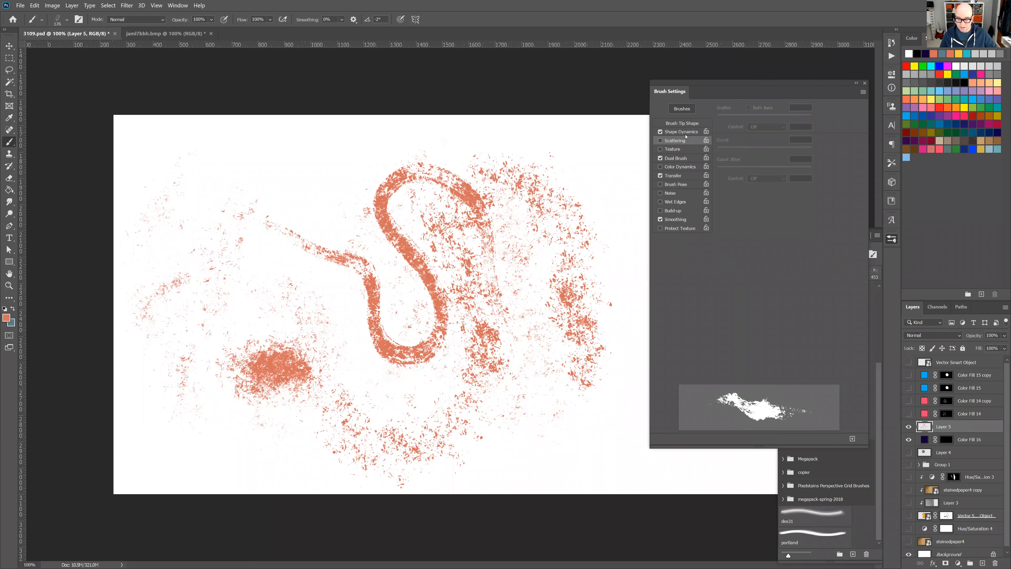
left_click(660, 141)
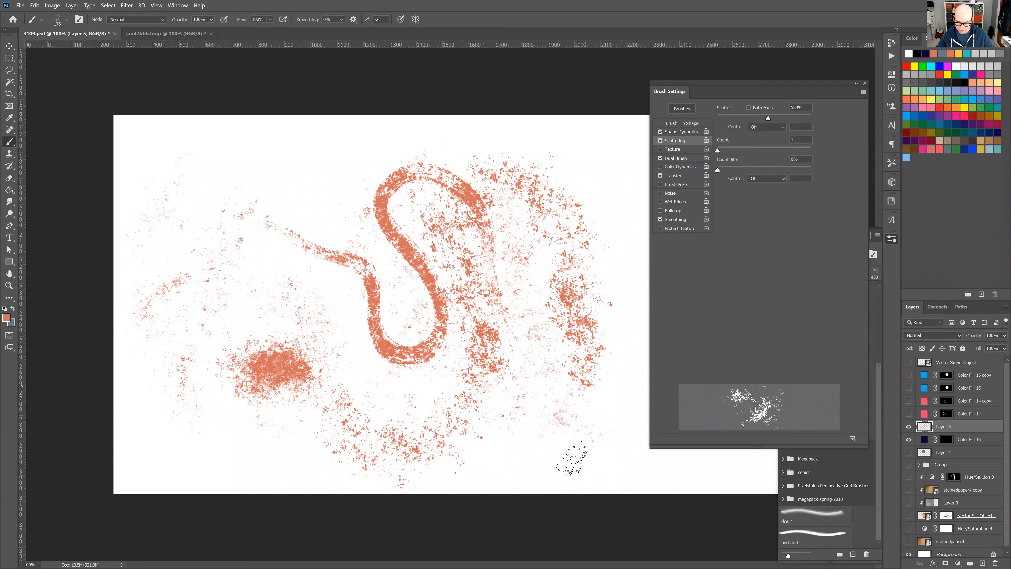
left_click_drag(572, 460, 579, 446)
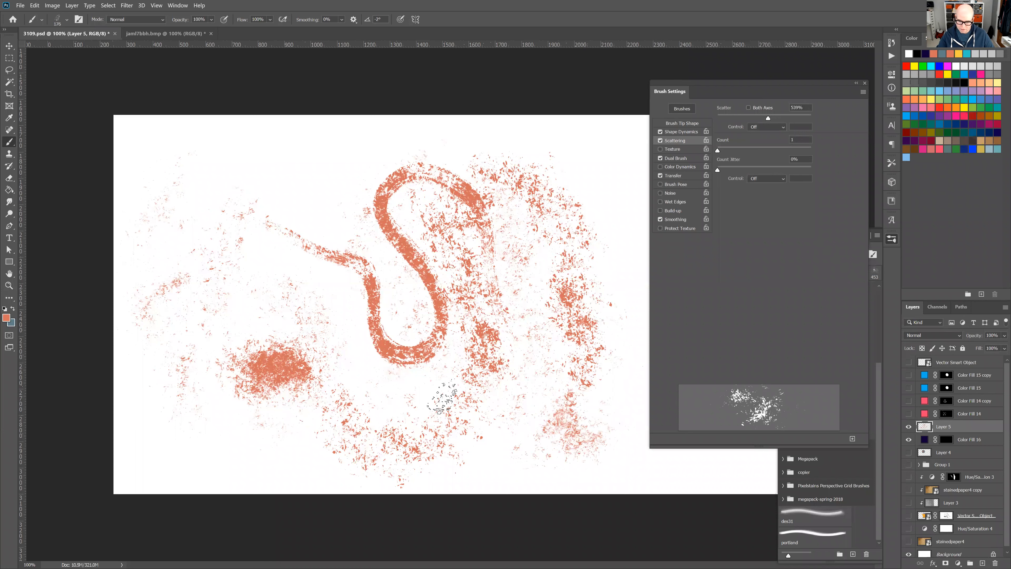
mouse_move(349, 324)
left_mouse_down()
mouse_move(275, 265)
mouse_move(275, 245)
mouse_move(247, 249)
mouse_move(274, 299)
mouse_move(247, 293)
left_mouse_up()
mouse_move(229, 388)
left_mouse_down()
mouse_move(244, 448)
mouse_move(305, 437)
left_mouse_up()
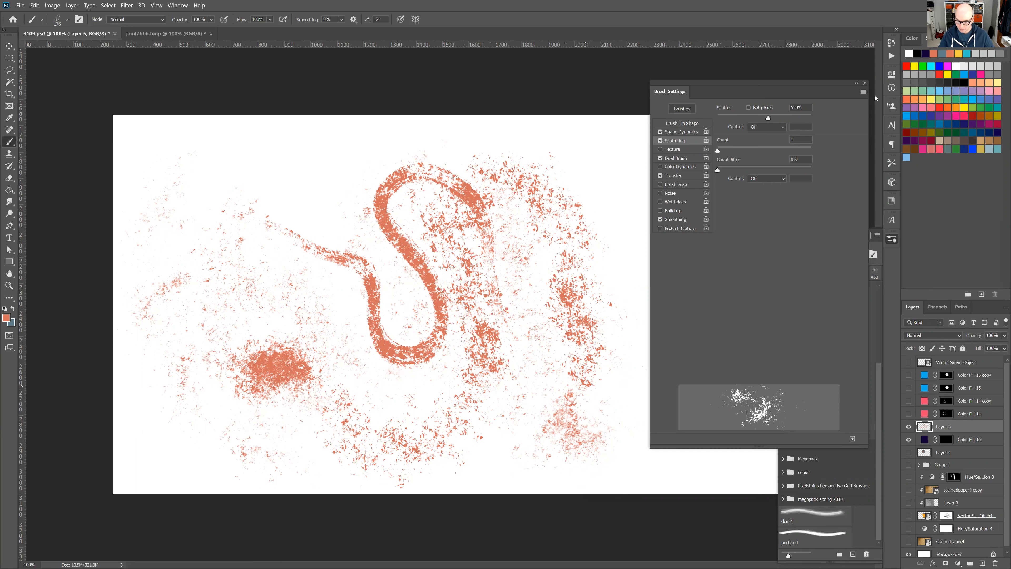
Replace Scattering with the triangle Texture at 25% scale and paint several strokes along the top of the canvas
left_click(661, 140)
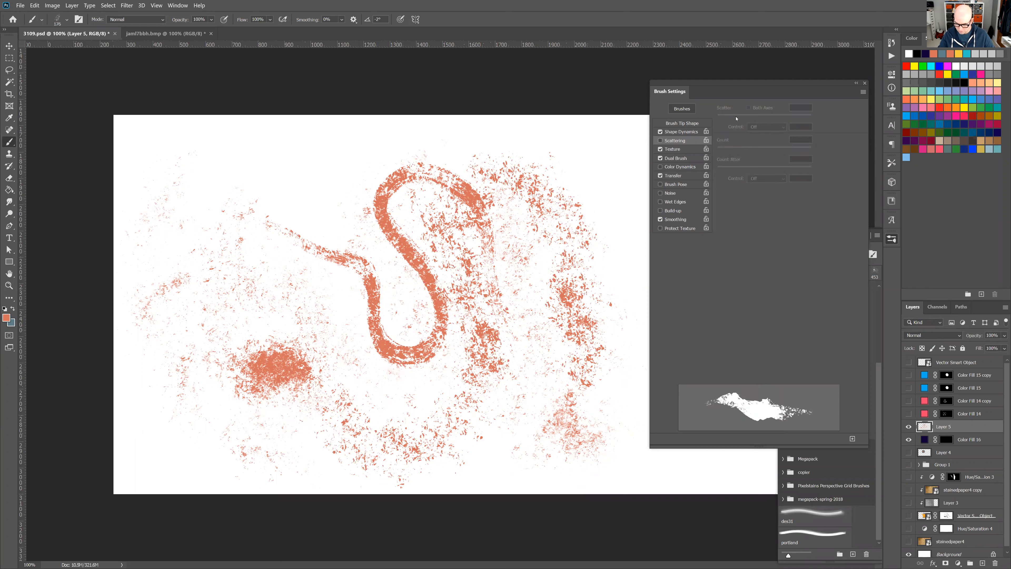
left_click(688, 150)
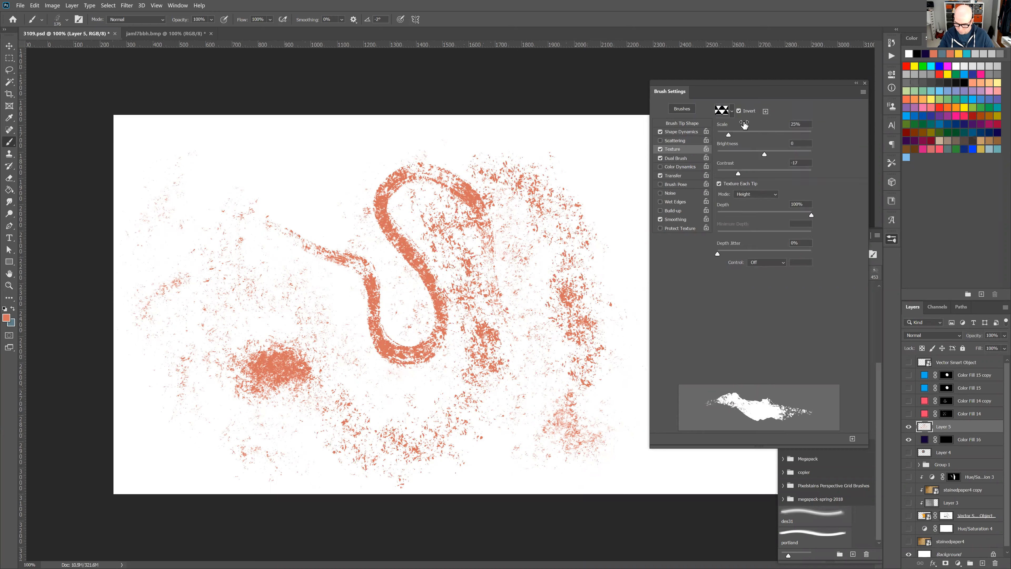
mouse_move(261, 181)
left_mouse_down()
mouse_move(321, 203)
mouse_move(373, 150)
mouse_move(544, 153)
mouse_move(592, 196)
mouse_move(619, 241)
left_mouse_up()
left_click_drag(615, 194, 626, 136)
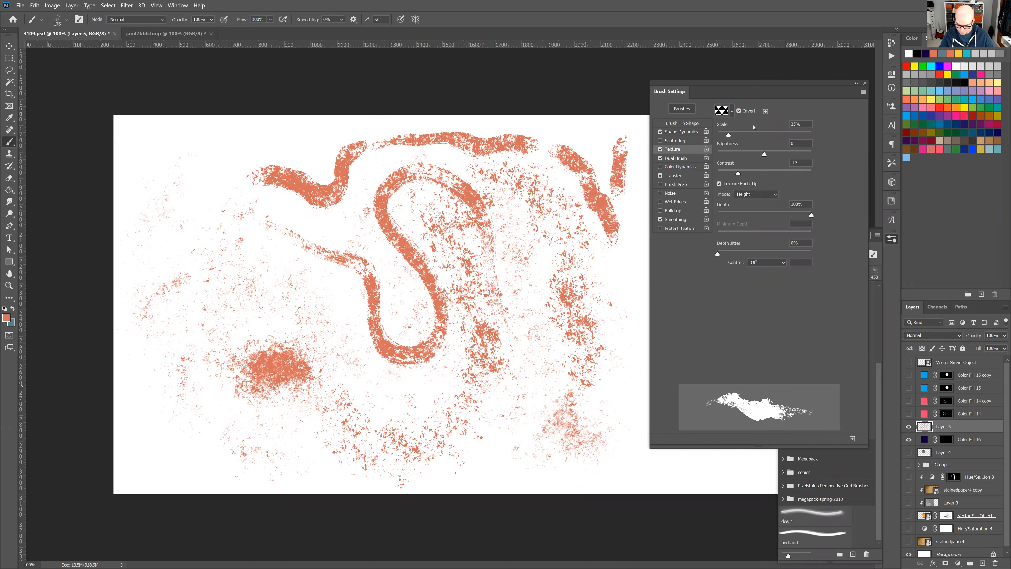
Raise the texture Scale to 122% and paint a vertical test stroke below the upper-right strokes
left_click_drag(729, 134, 736, 136)
mouse_move(619, 279)
left_mouse_down()
mouse_move(629, 328)
mouse_move(627, 383)
left_mouse_up()
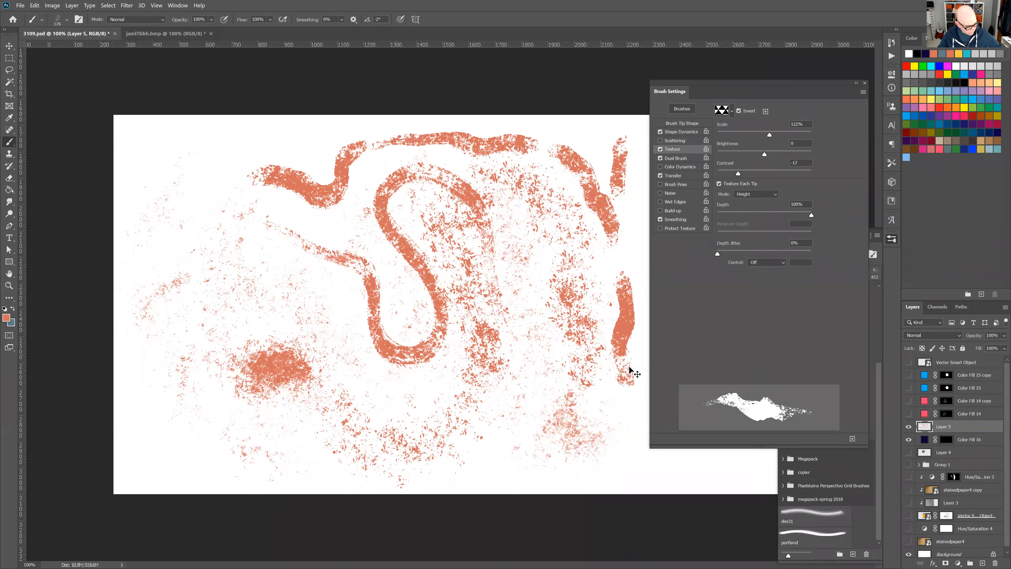
Paint a curved textured stroke on the blank right side of the canvas, and a vertical stroke beside it with Dual Brush off
key("ctrl+plus")
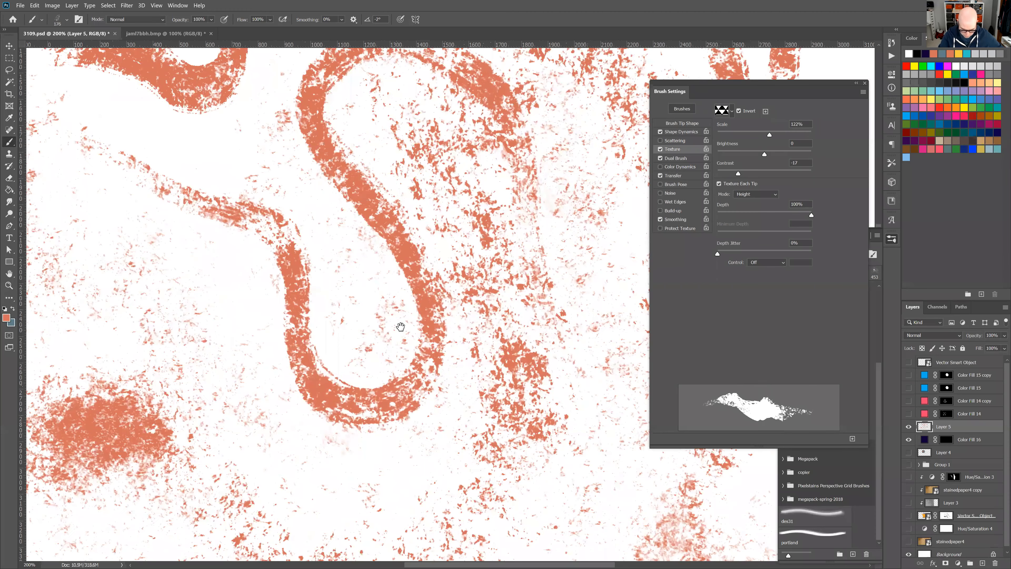
mouse_move(266, 229)
left_mouse_down()
mouse_move(334, 321)
mouse_move(321, 363)
mouse_move(333, 436)
mouse_move(401, 323)
mouse_move(312, 119)
left_mouse_up()
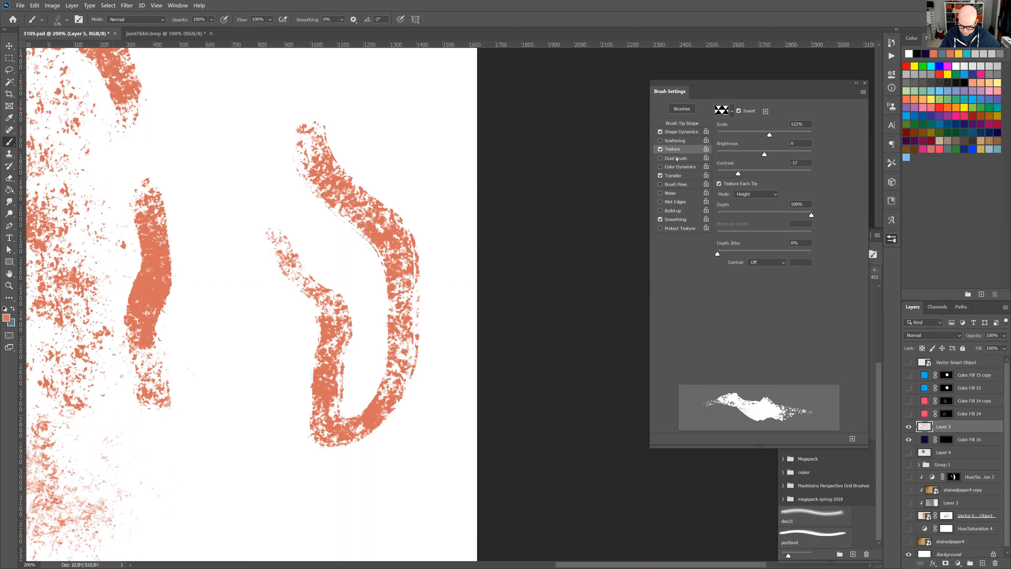
left_click_drag(221, 114, 234, 353)
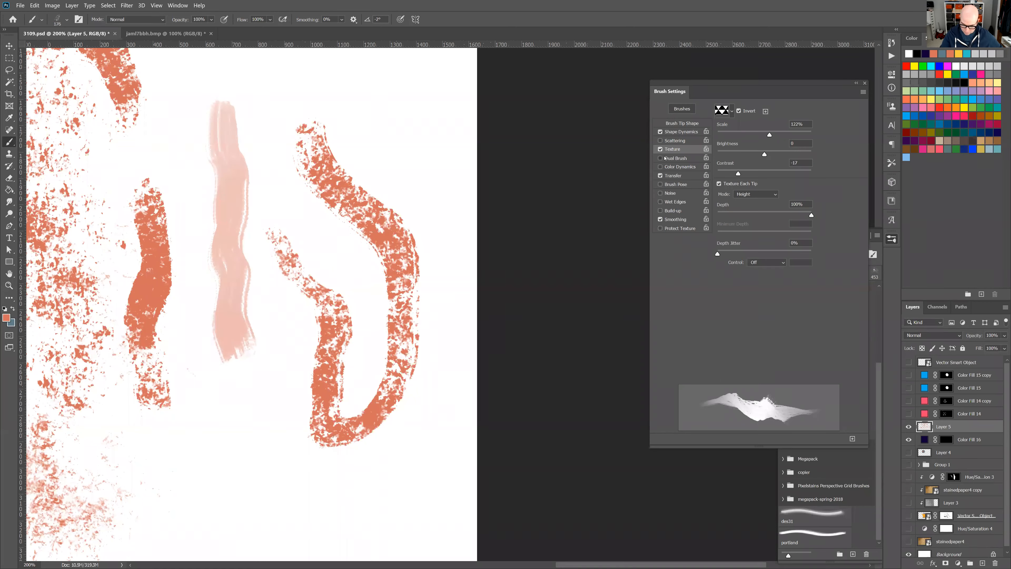
Turn Dual Brush back on and paint a long winding stroke over the curved stroke and below the pale vertical one
left_click(660, 159)
mouse_move(362, 110)
left_mouse_down()
mouse_move(402, 142)
mouse_move(435, 245)
mouse_move(343, 289)
mouse_move(223, 382)
left_mouse_up()
mouse_move(204, 453)
left_mouse_down()
mouse_move(342, 458)
mouse_move(417, 445)
left_mouse_up()
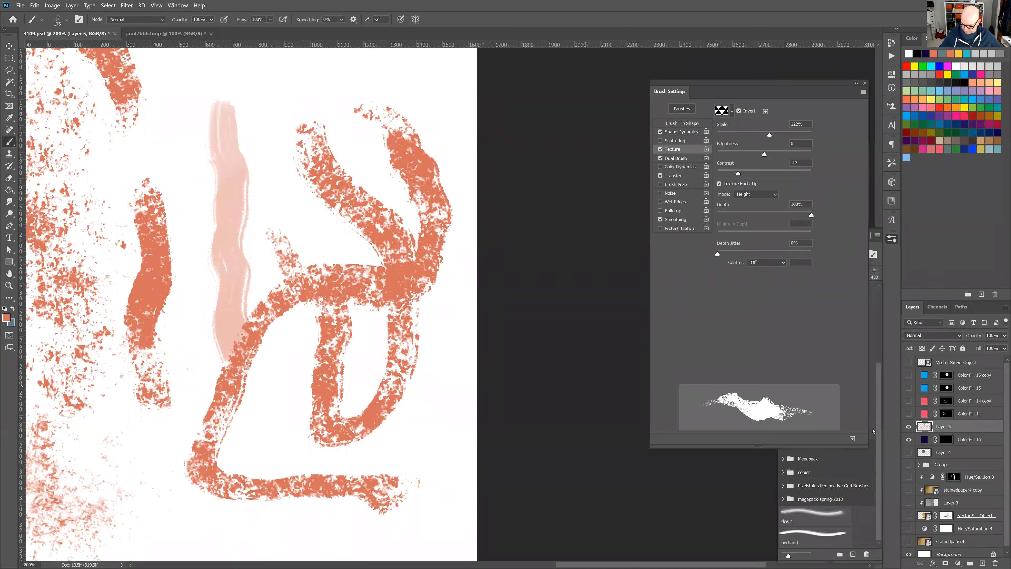
Select the portland brush and scribble dense overlapping loops across the tops of the existing test strokes
left_click(866, 473)
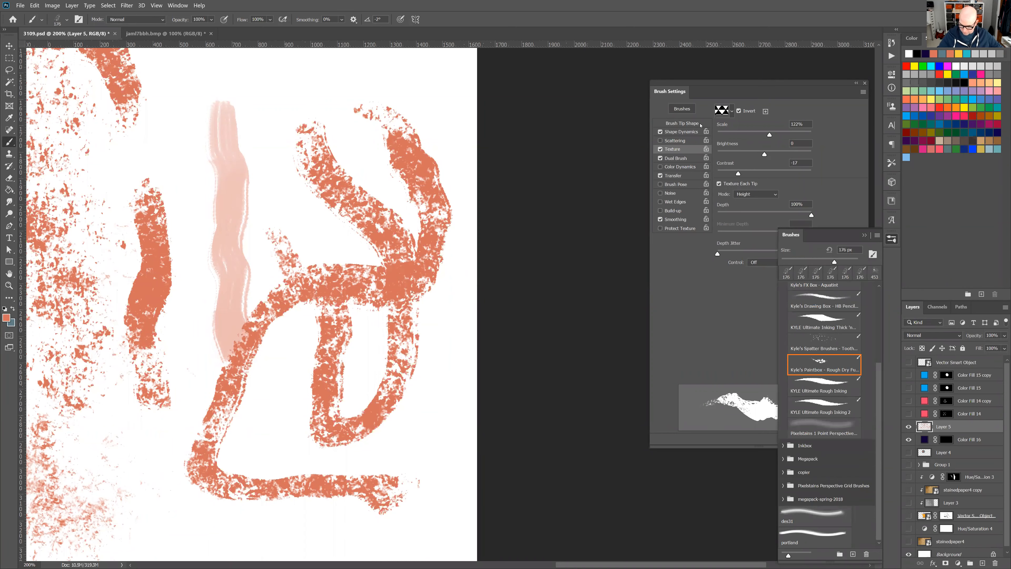
left_click(690, 132)
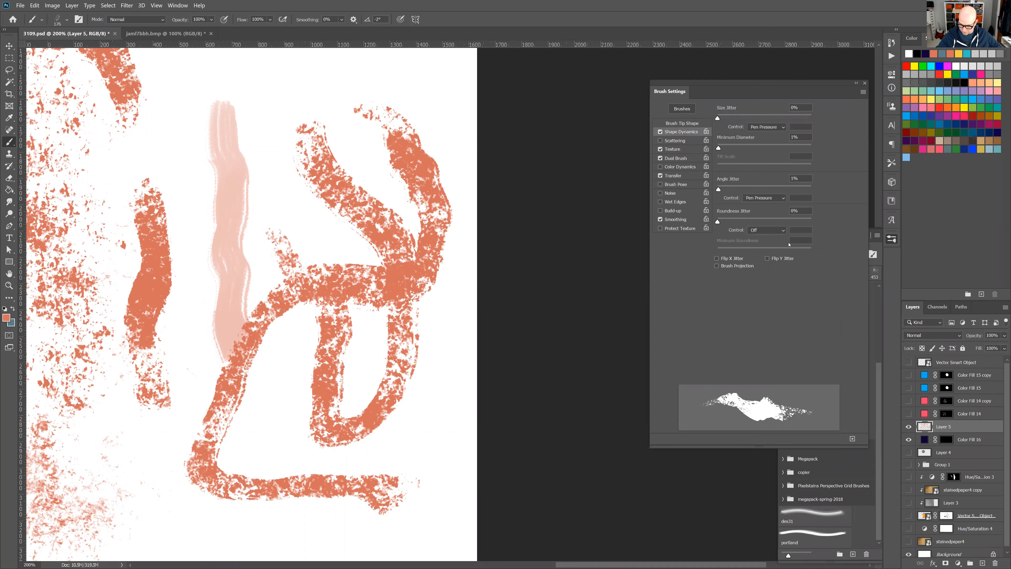
left_click(879, 460)
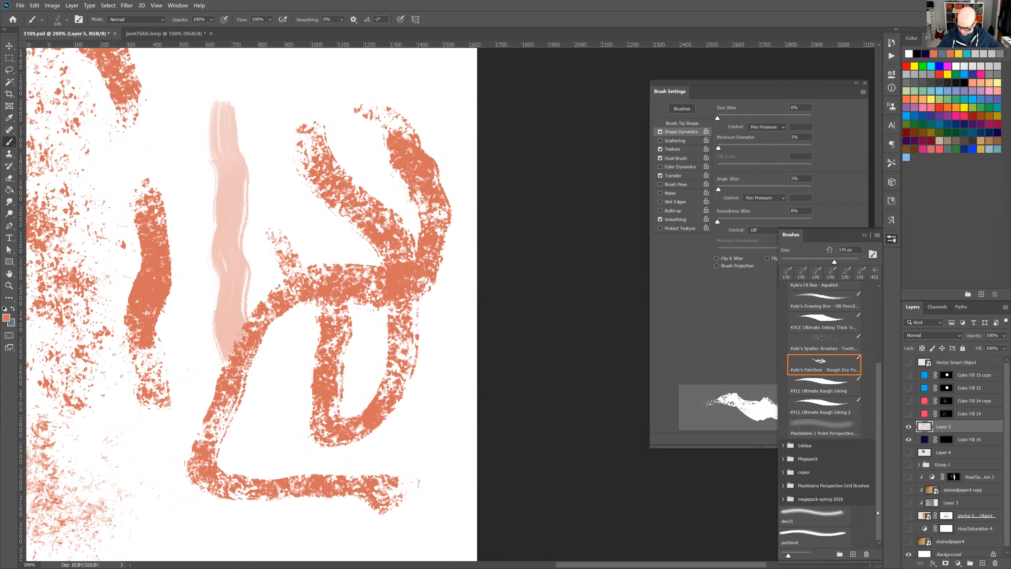
left_click(825, 537)
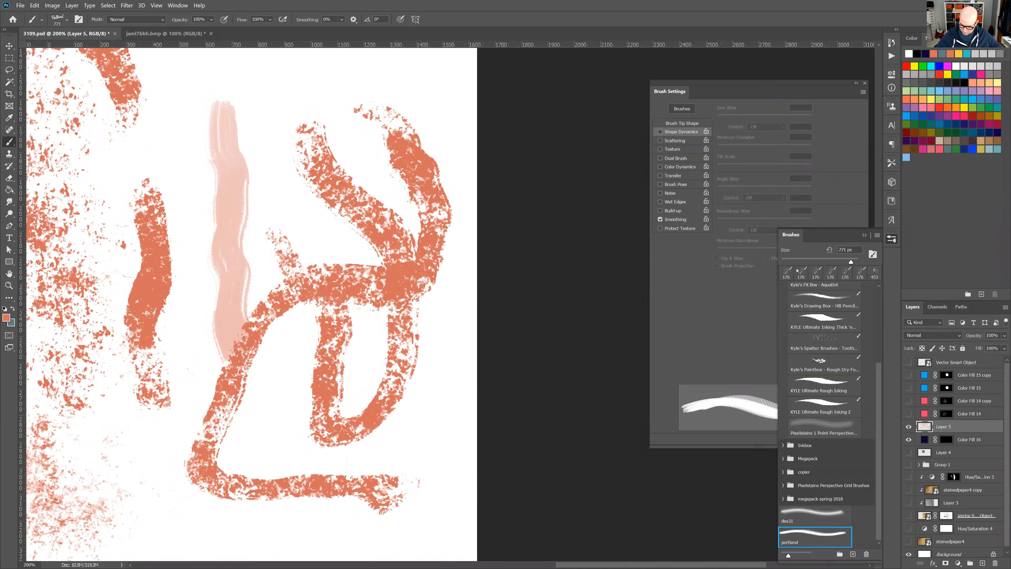
left_click_drag(257, 95, 398, 139)
left_click_drag(359, 282, 527, 262)
Turn on Scattering and Shape Dynamics for the portland brush, with 59% size jitter and 48% angle jitter
left_click(660, 132)
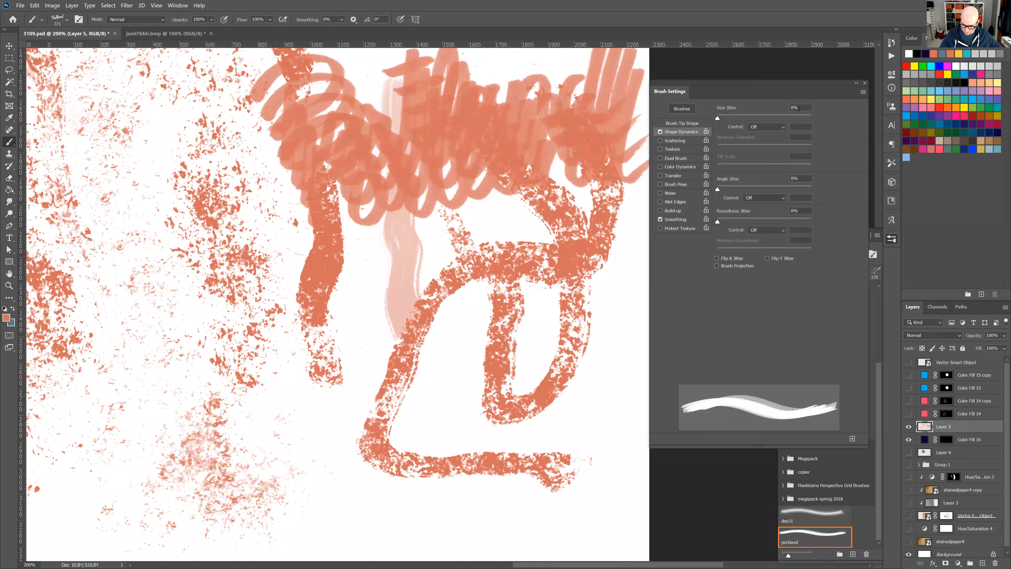
left_click_drag(719, 118, 772, 118)
left_click(660, 140)
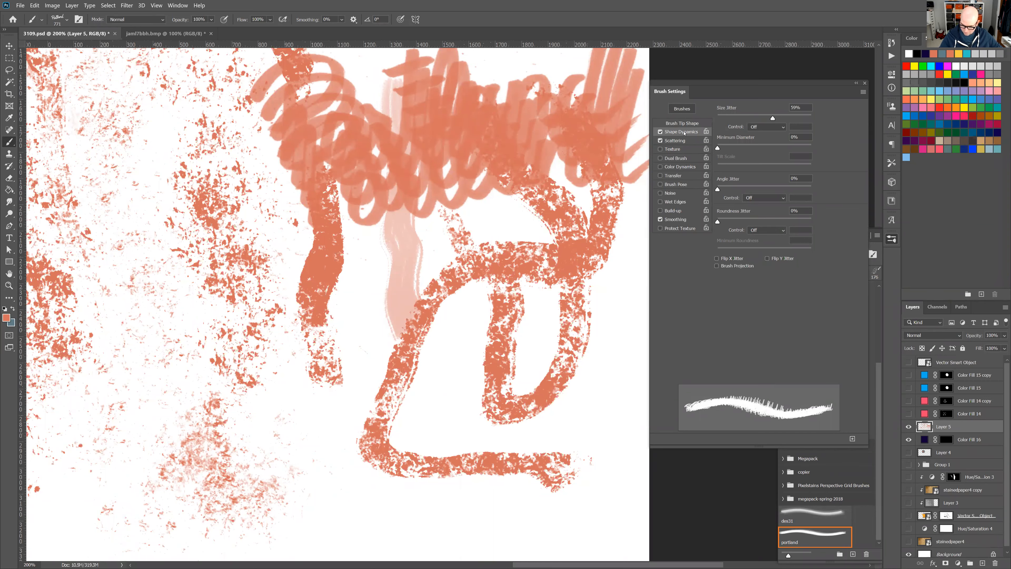
left_click_drag(755, 188, 762, 189)
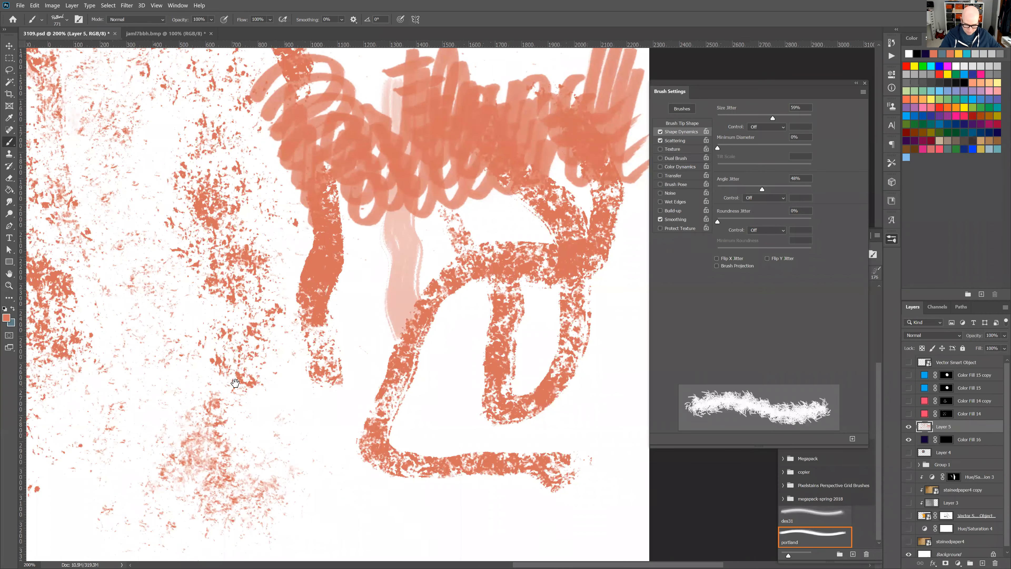
Erase every test stroke from Layer 5 and bring the whole canvas height back into view
left_click_drag(397, 271, 453, 350)
scroll(454, 339, "up", 10)
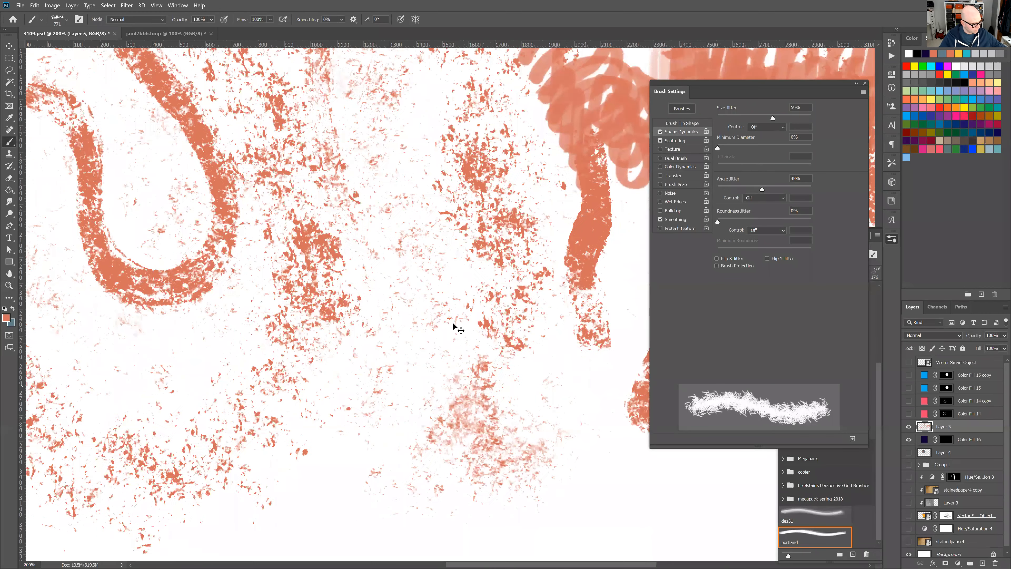
key("Delete")
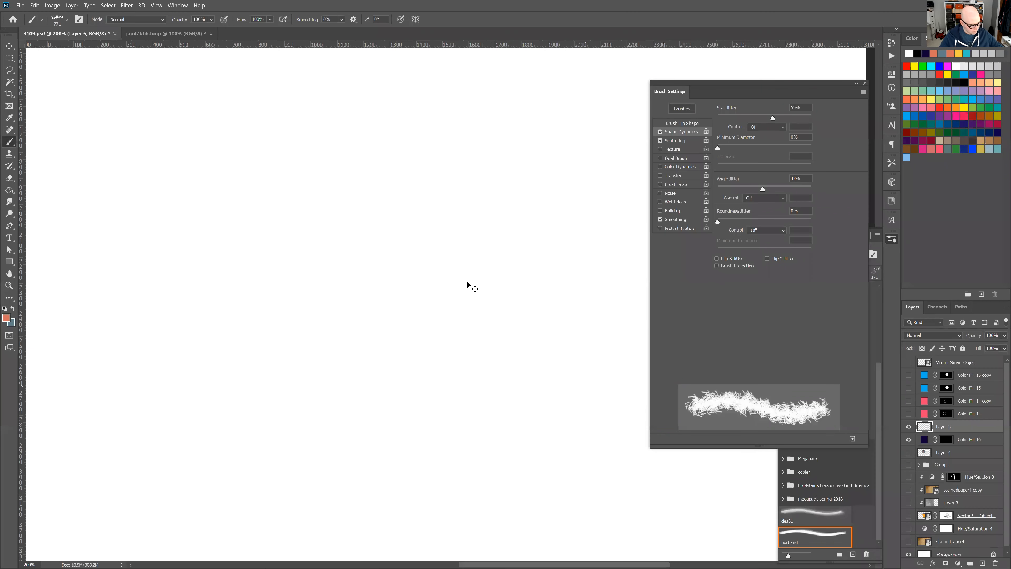
key("ctrl+minus")
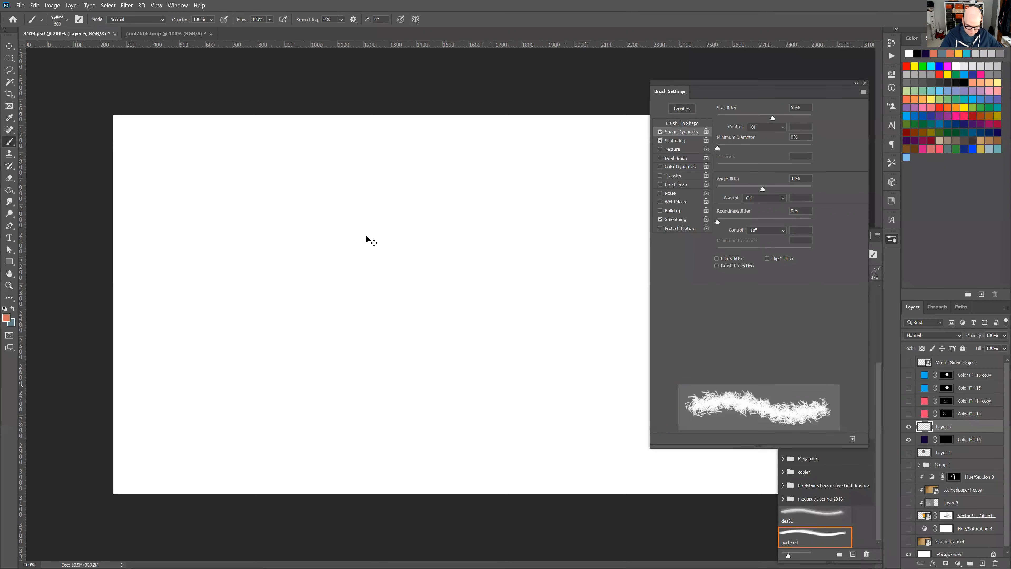
Reduce the brush size to 400 px and paint a broad winding stroke across the empty canvas
key("bracketleft")
key("bracketleft")
key("bracketleft")
key("bracketleft")
mouse_move(203, 171)
left_mouse_down()
mouse_move(331, 394)
mouse_move(418, 356)
mouse_move(395, 261)
mouse_move(440, 187)
mouse_move(547, 212)
mouse_move(597, 291)
mouse_move(565, 339)
mouse_move(581, 430)
mouse_move(612, 384)
left_mouse_up()
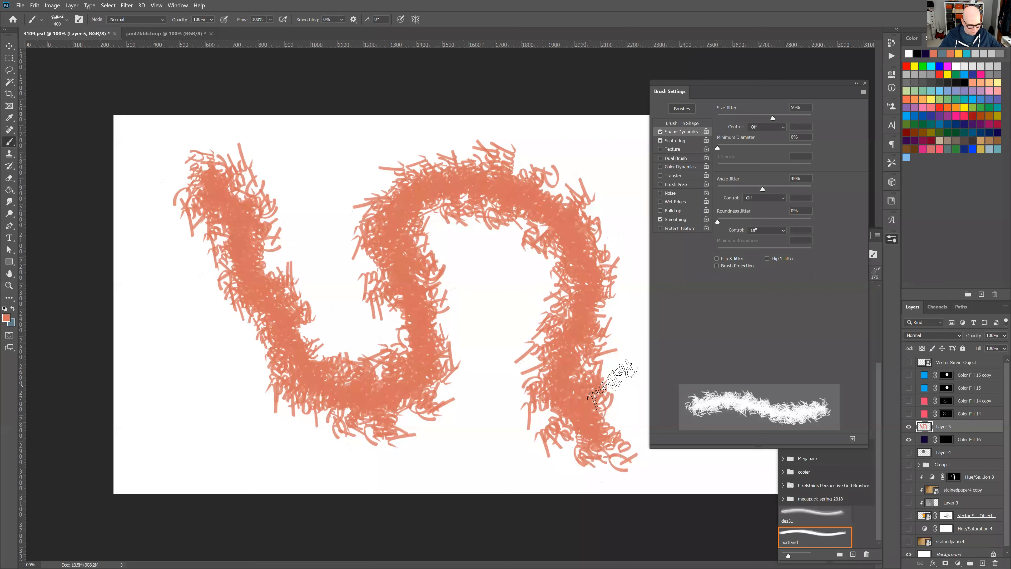
Inspect the lettering texture at different magnifications and fill the gaps between the stroke's bends with the same brush
key("ctrl+plus")
key("ctrl+minus")
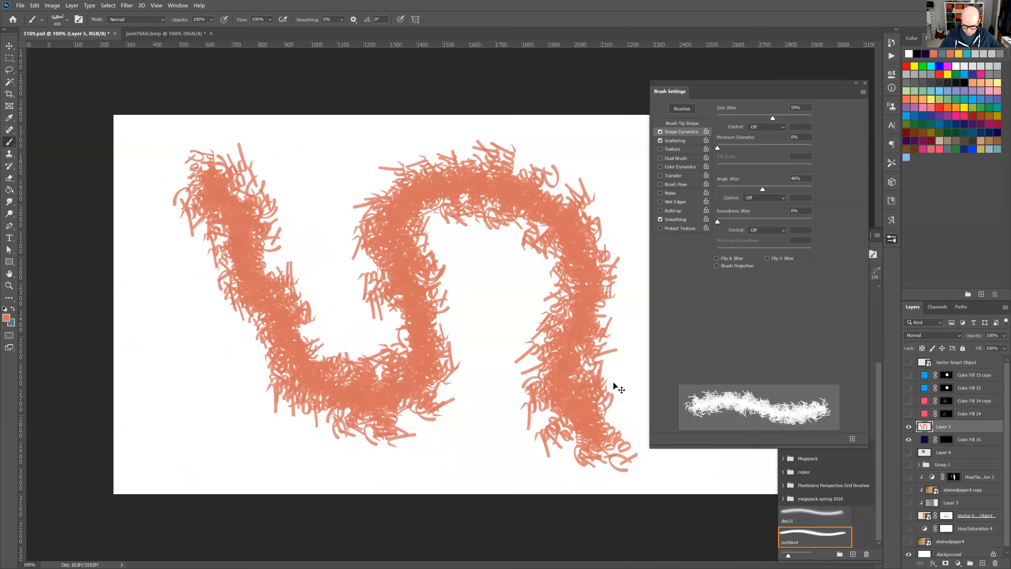
key("ctrl+minus")
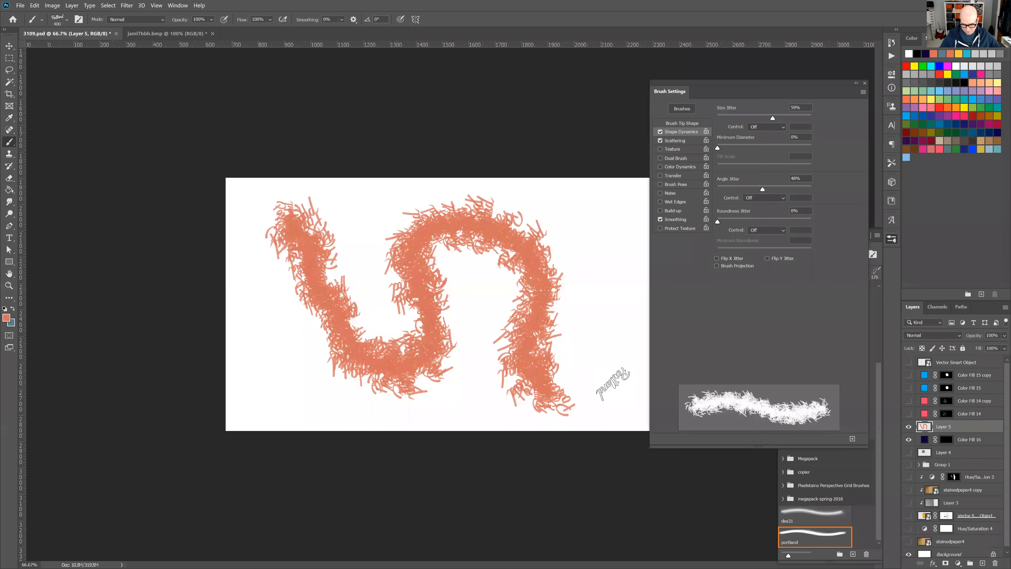
key("ctrl+plus")
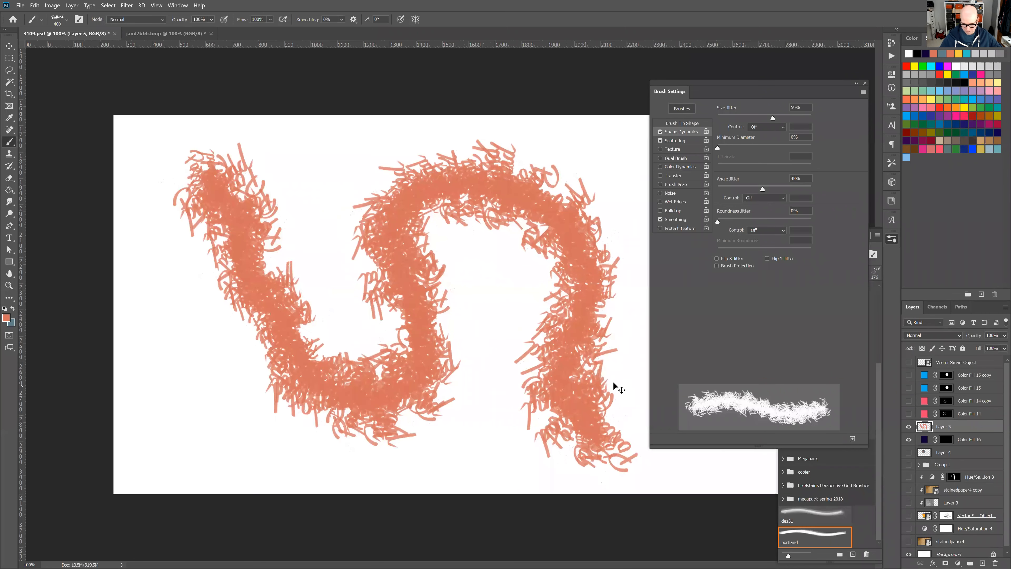
key("ctrl+plus")
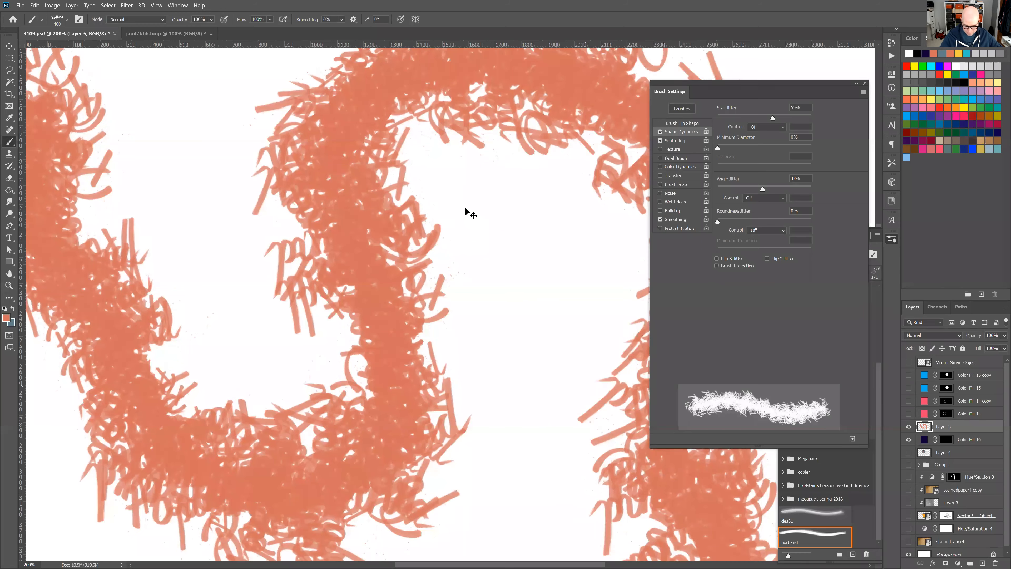
key("ctrl+minus")
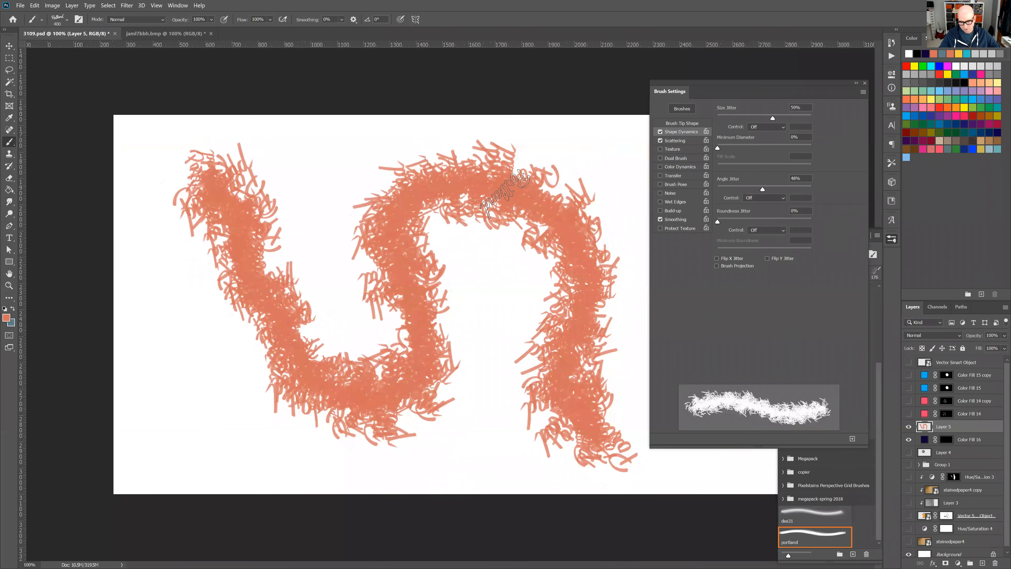
mouse_move(480, 274)
left_mouse_down()
mouse_move(497, 289)
mouse_move(495, 333)
mouse_move(354, 249)
mouse_move(315, 333)
mouse_move(326, 369)
mouse_move(347, 329)
mouse_move(459, 236)
mouse_move(392, 334)
mouse_move(508, 349)
mouse_move(566, 315)
mouse_move(530, 219)
mouse_move(448, 226)
mouse_move(514, 252)
left_mouse_up()
Clear all the painted portland lettering from Layer 5
key("ctrl+minus")
key("ctrl+minus")
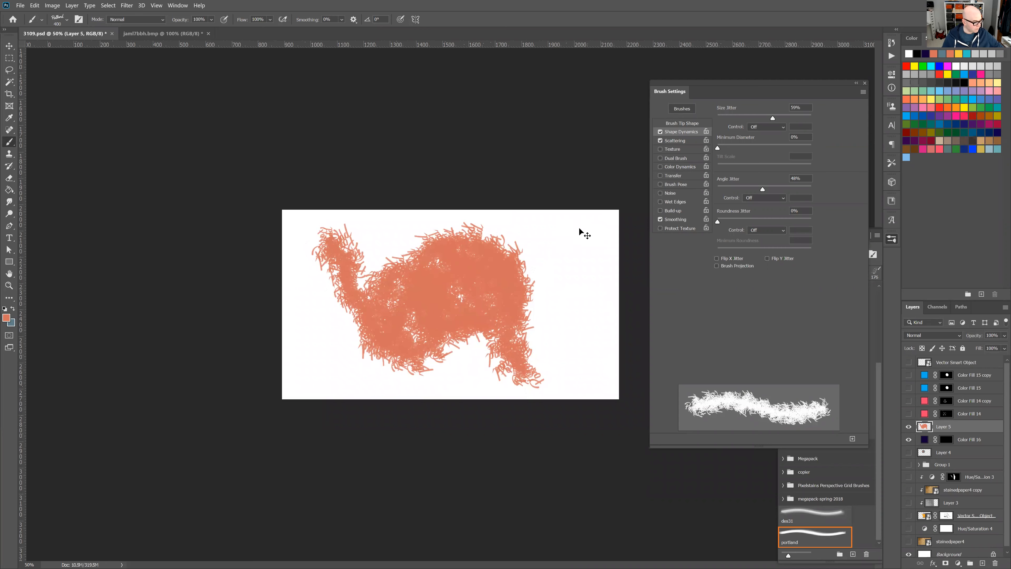
key("ctrl+a")
key("Delete")
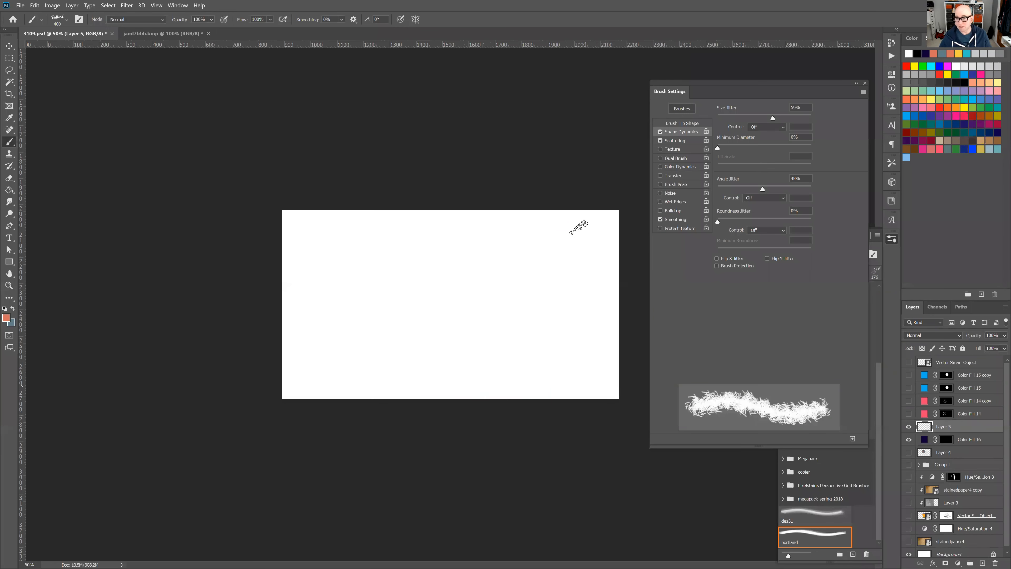
left_click(892, 239)
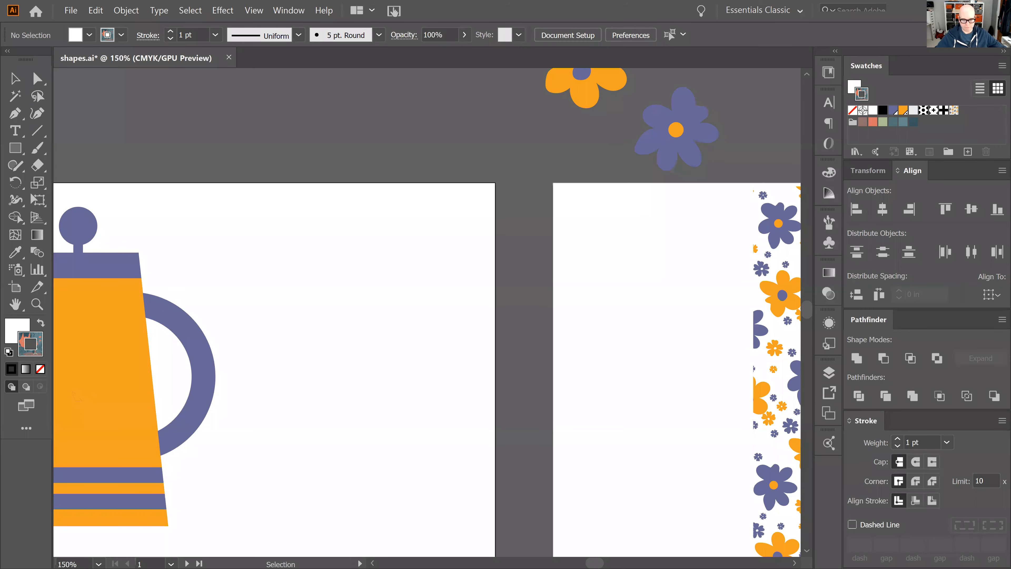
Switch to Illustrator to view the whole scan 1m42o05y.bmp, and open the ink-mark scan 2ayu350h.bmp in Photoshop
mouse_move(340, 144)
left_mouse_down()
mouse_move(349, 40)
mouse_move(347, 60)
left_mouse_up()
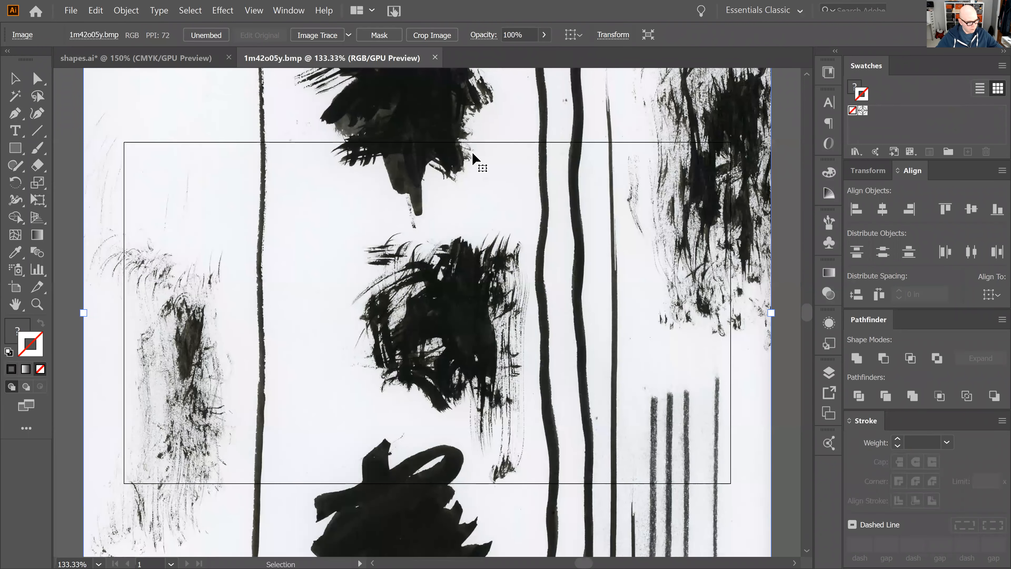
key("ctrl+minus")
key("ctrl+minus")
key("ctrl+minus")
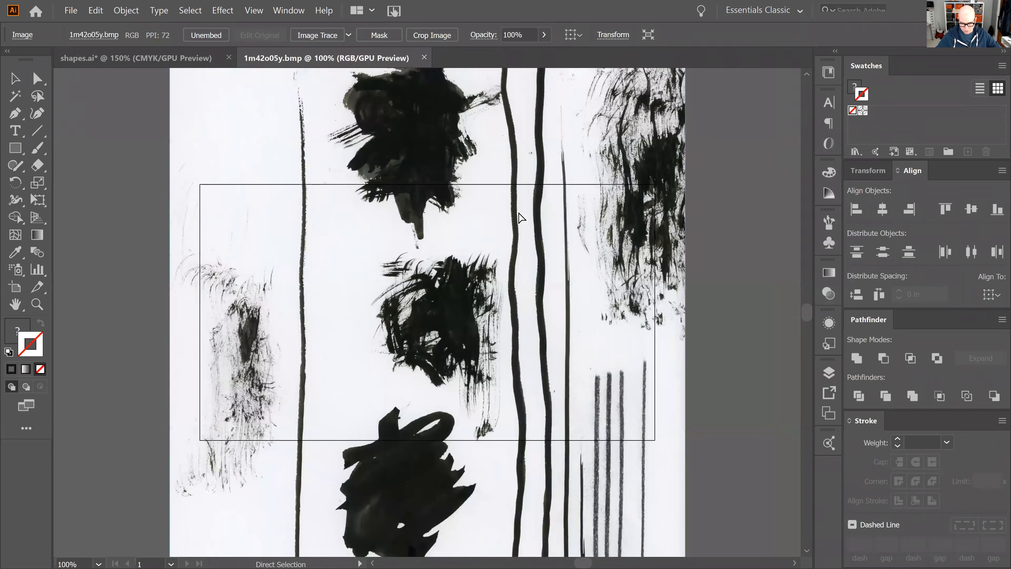
key("ctrl+plus")
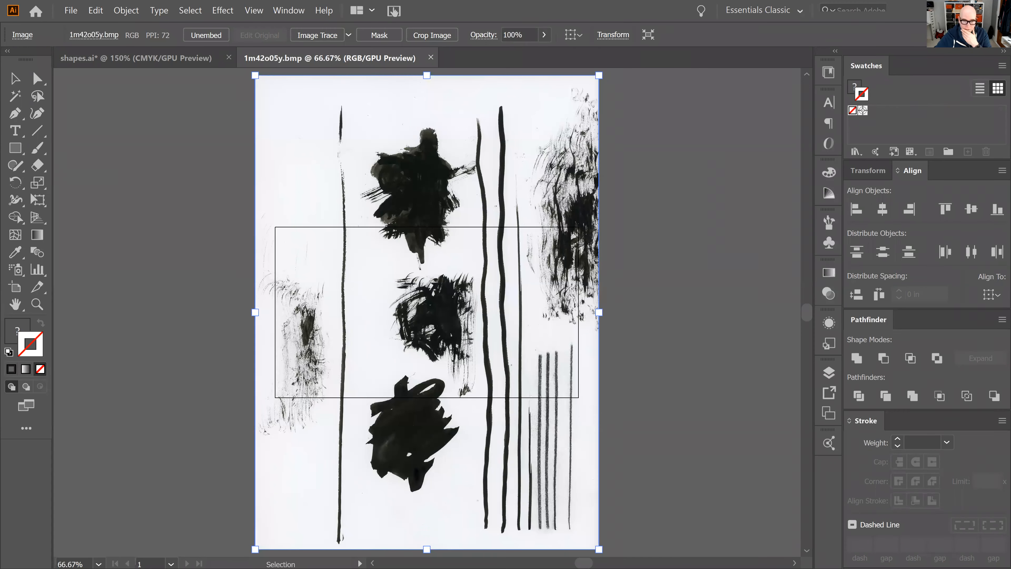
mouse_move(428, 191)
left_mouse_down()
mouse_move(401, 9)
mouse_move(72, 173)
mouse_move(4, 7)
mouse_move(83, 5)
mouse_move(490, 75)
mouse_move(405, 35)
left_mouse_up()
key("alt+Tab")
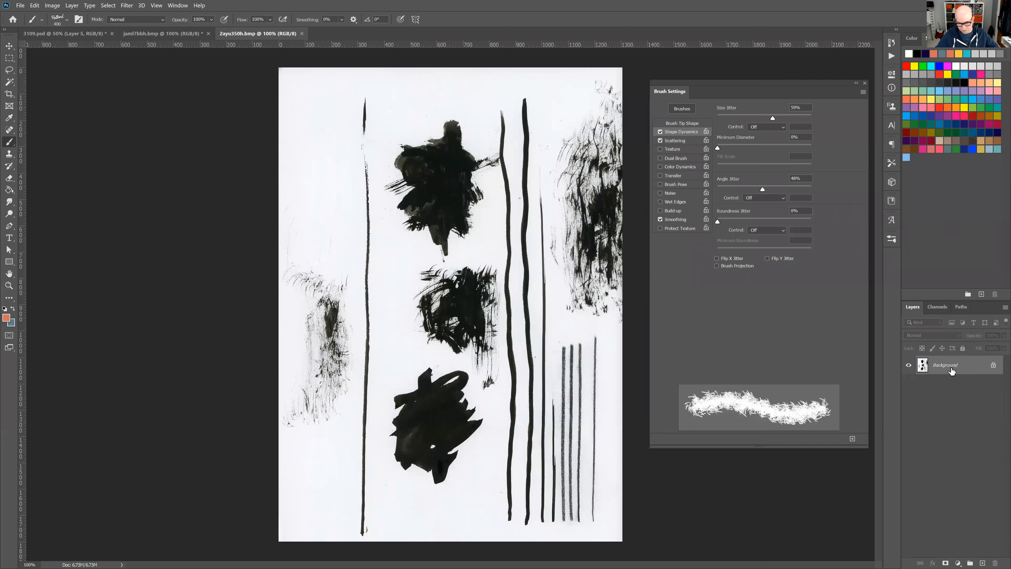
Add a Levels adjustment layer above the scan with black input 42 and white input 183, comparing before and after
left_click(958, 563)
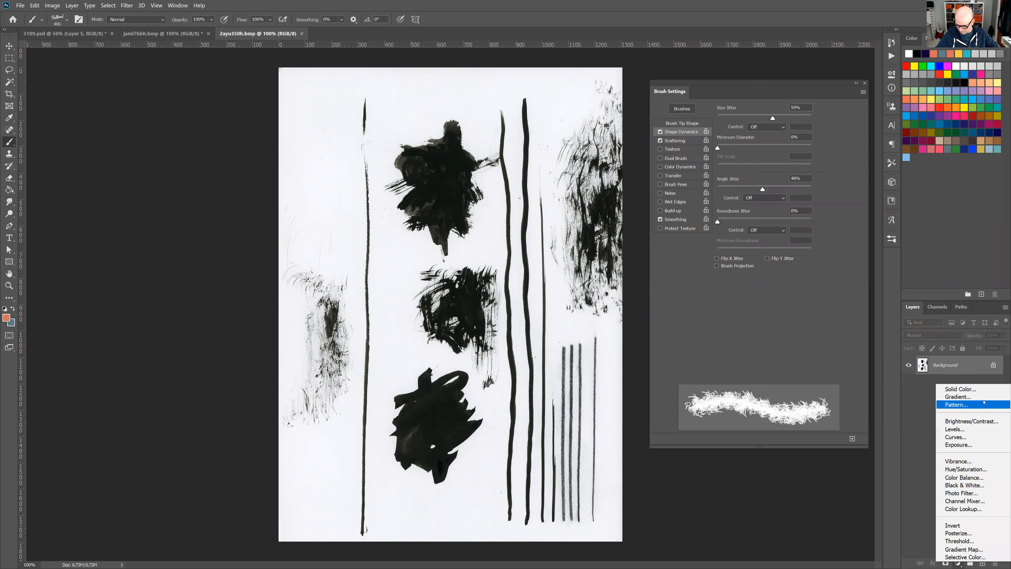
left_click(976, 429)
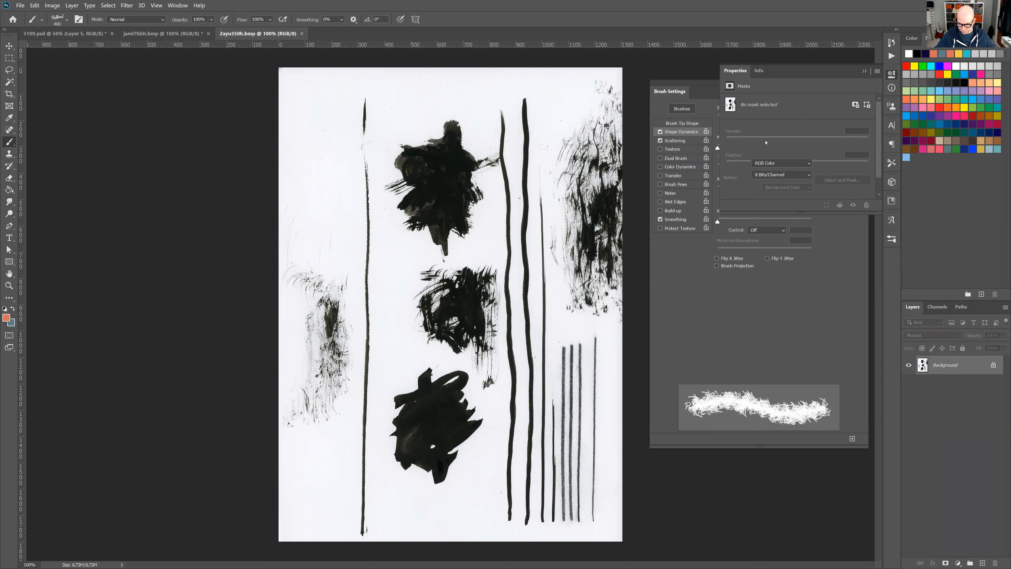
left_click_drag(861, 169, 830, 168)
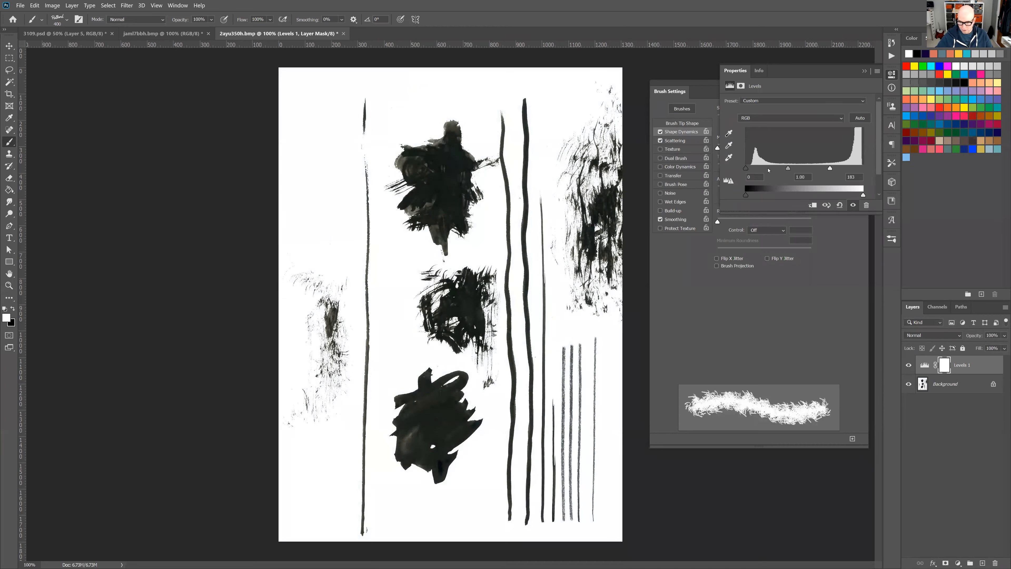
left_click_drag(747, 169, 746, 170)
left_click(853, 204)
left_click(853, 205)
left_click_drag(745, 168, 762, 168)
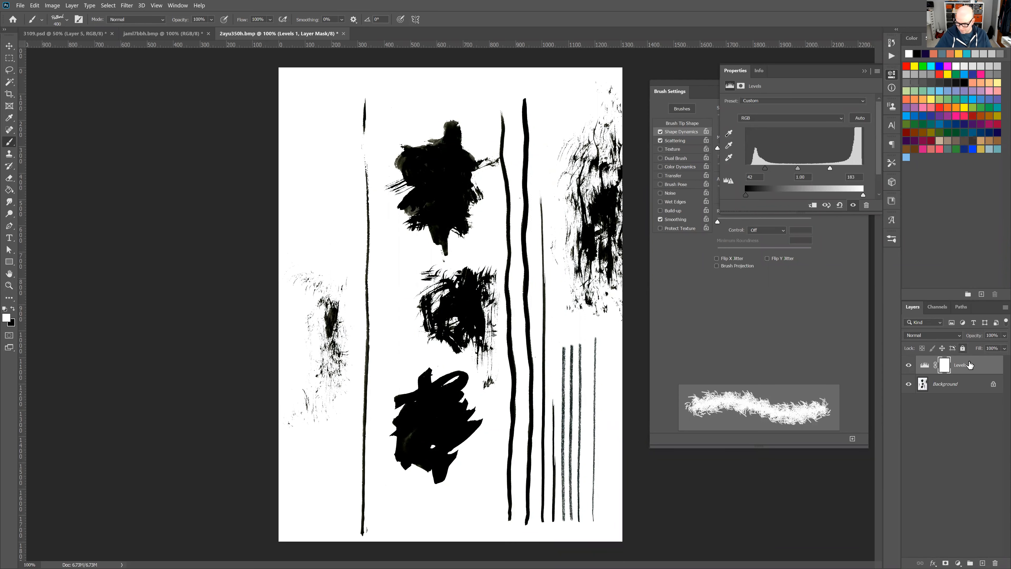
Hide the Levels layer and add a Curves adjustment layer, raising the highlights and midtones strongly
left_click(911, 366)
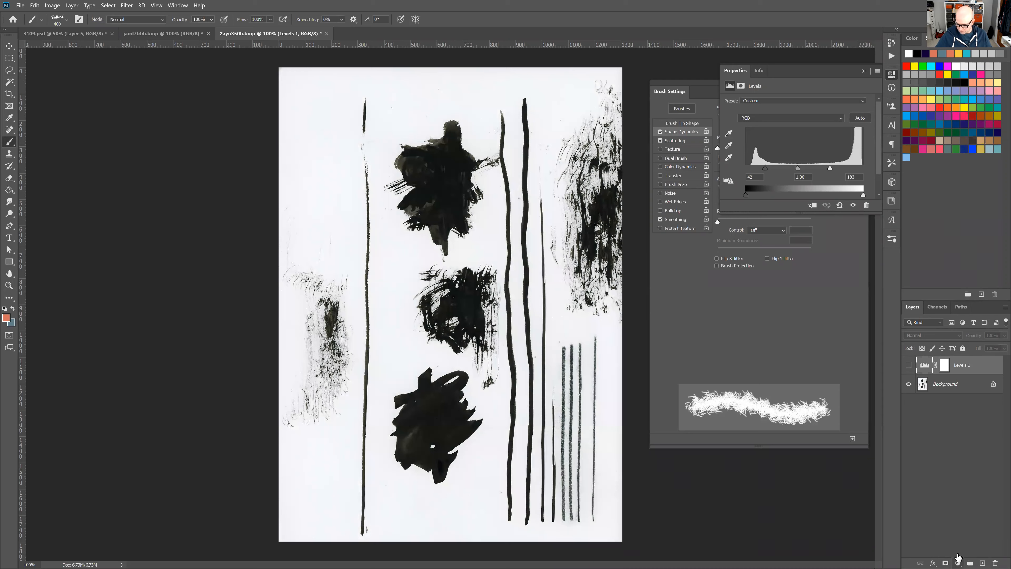
left_click(958, 563)
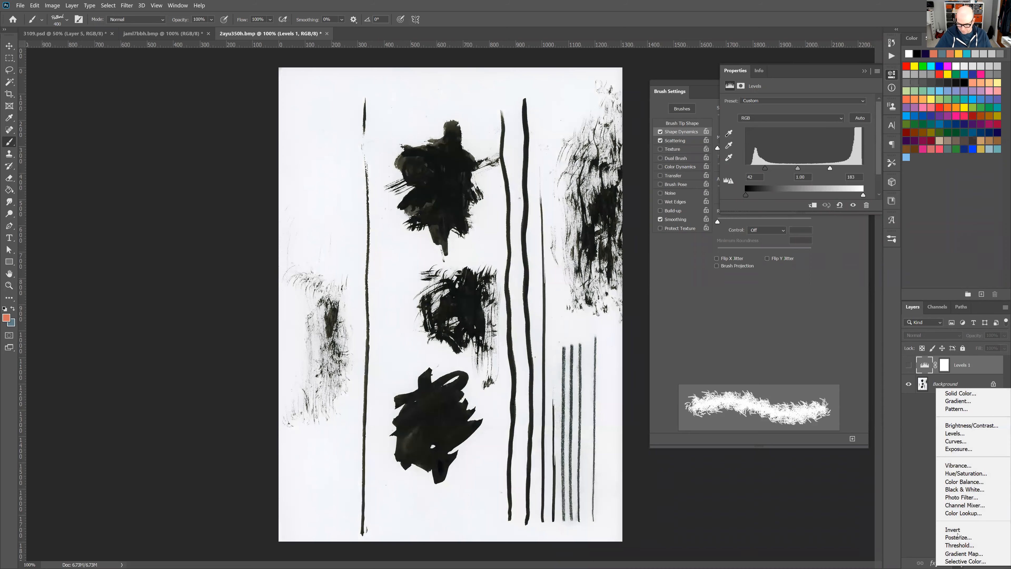
left_click(983, 441)
left_click_drag(837, 154, 824, 126)
mouse_move(792, 164)
left_mouse_down()
mouse_move(813, 207)
mouse_move(765, 149)
mouse_move(779, 132)
left_mouse_up()
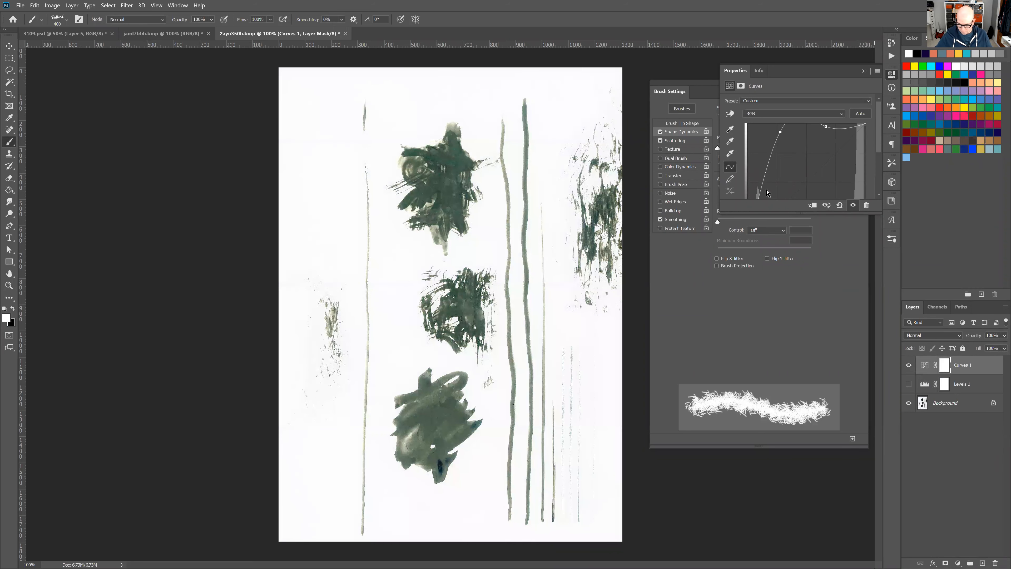
Bend the curve into a wave with a raised shadow peak and a deep midtone dip
left_click_drag(761, 191, 779, 201)
left_click_drag(803, 126, 805, 198)
left_click_drag(780, 132, 765, 149)
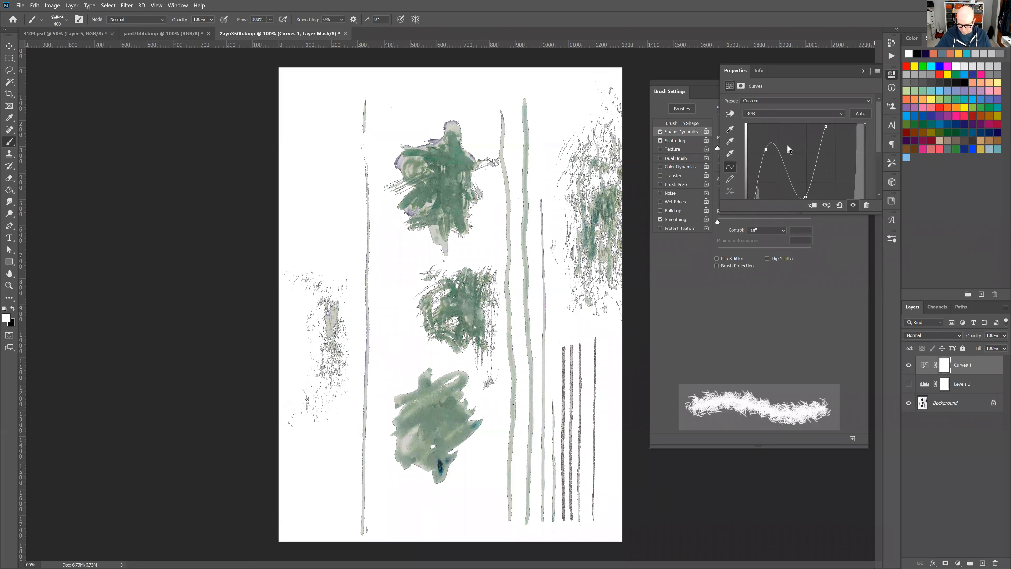
Pull the curve's highlight point down, and move the Levels 1 layer above Curves 1 and make it visible
left_click_drag(826, 125, 860, 155)
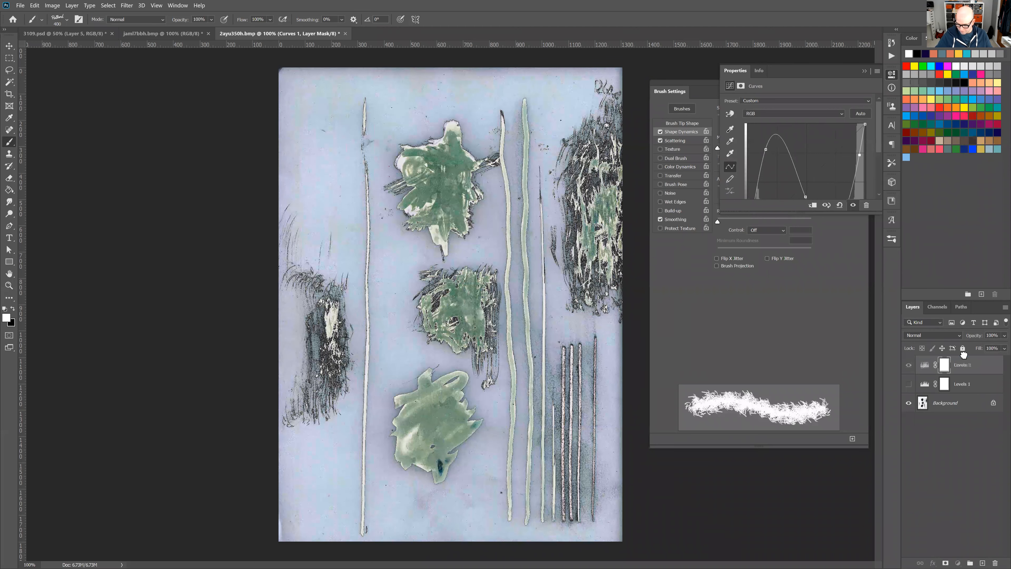
left_click(968, 385)
left_click_drag(970, 390, 957, 361)
left_click(910, 368)
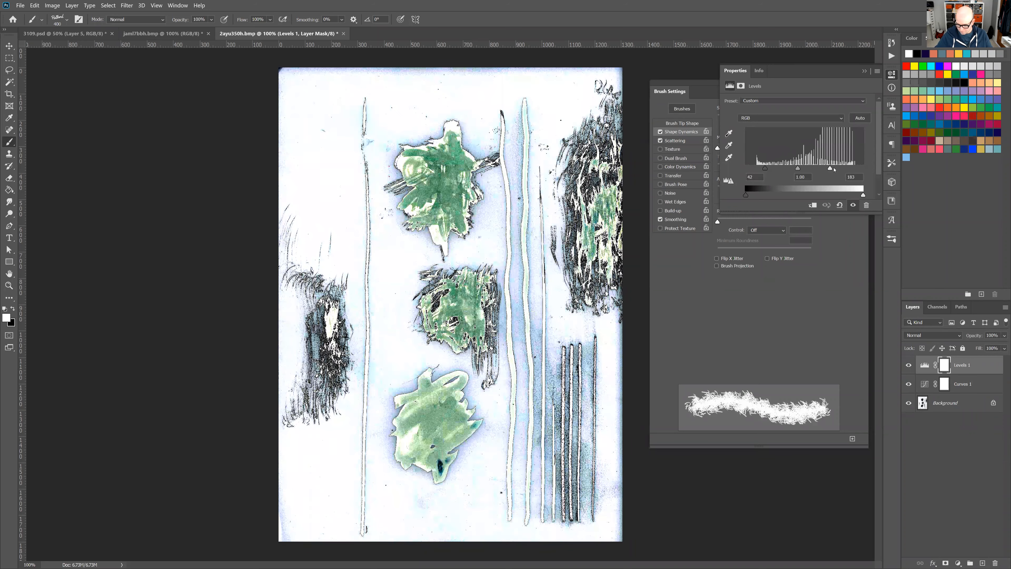
Darken the midtones in Levels 1 with black input 89 and white input 199, then toggle both adjustment layers to compare
mouse_move(830, 168)
left_mouse_down()
mouse_move(853, 169)
mouse_move(798, 169)
mouse_move(829, 170)
left_mouse_up()
left_click_drag(765, 168, 820, 168)
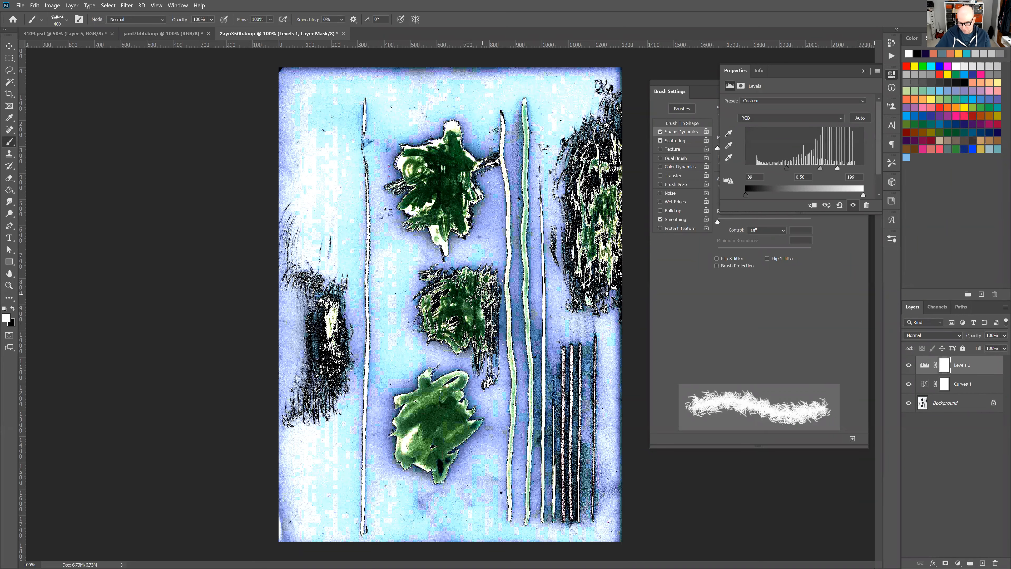
left_click(909, 365)
left_click(908, 383)
left_click(908, 364)
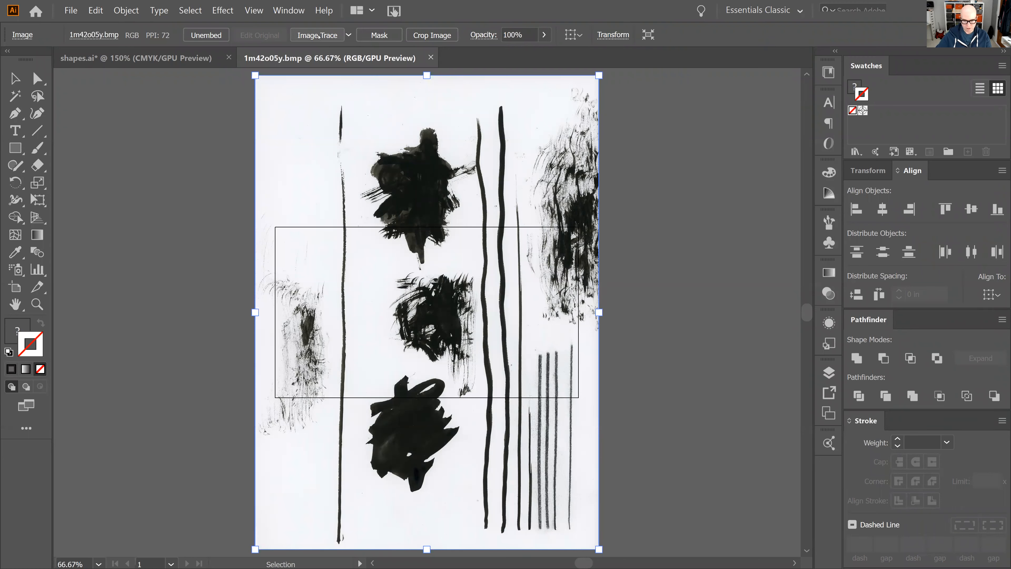
Switch to Illustrator, move the scan in 1m42o05y.bmp partly off the artboard and apply Image Trace to it
left_click(319, 35)
left_click(318, 39)
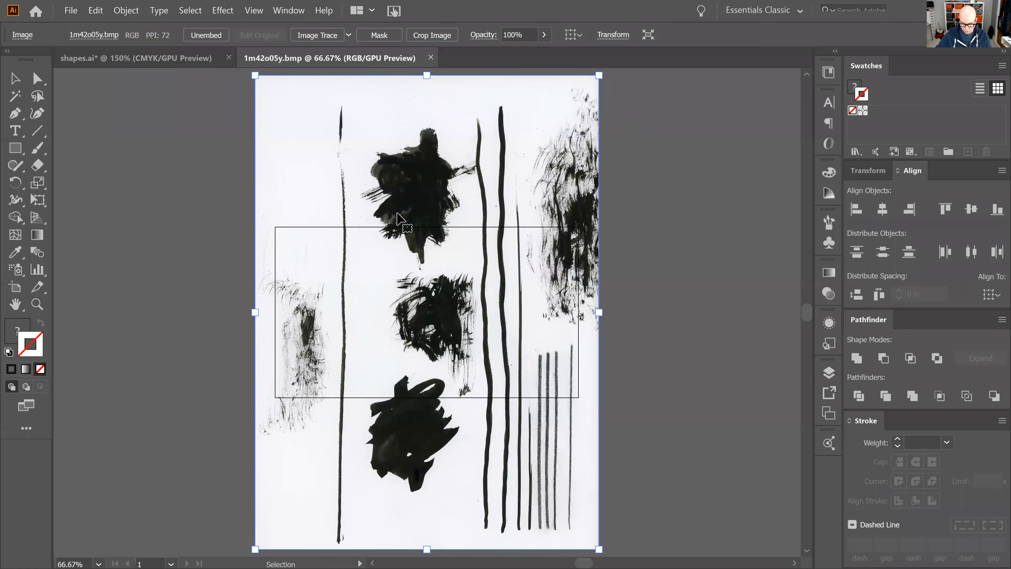
left_click_drag(398, 216, 308, 148)
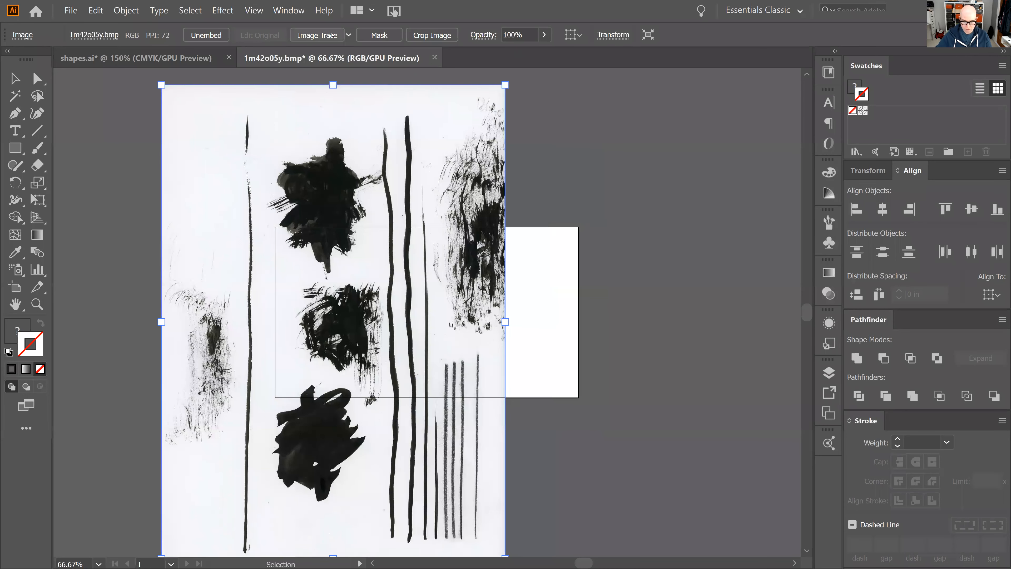
left_click(326, 35)
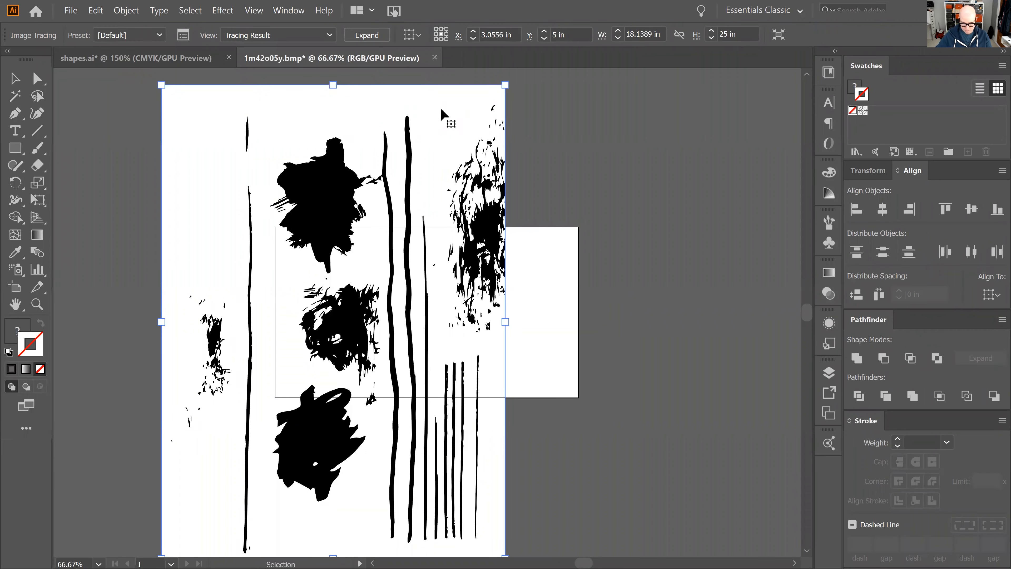
Open the Image Trace settings, keep the [Default] preset and expand the advanced options
left_click(183, 35)
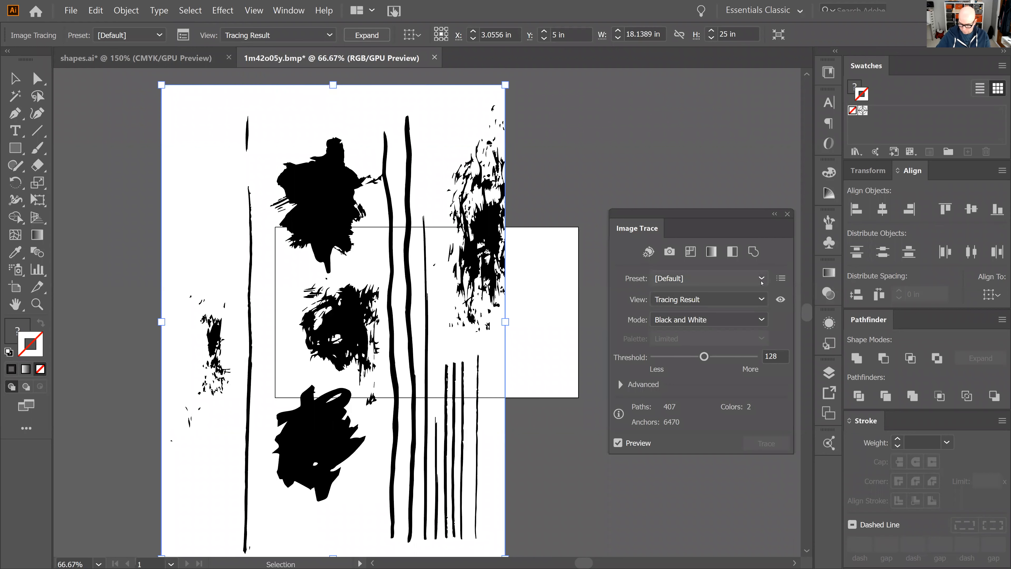
left_click(762, 279)
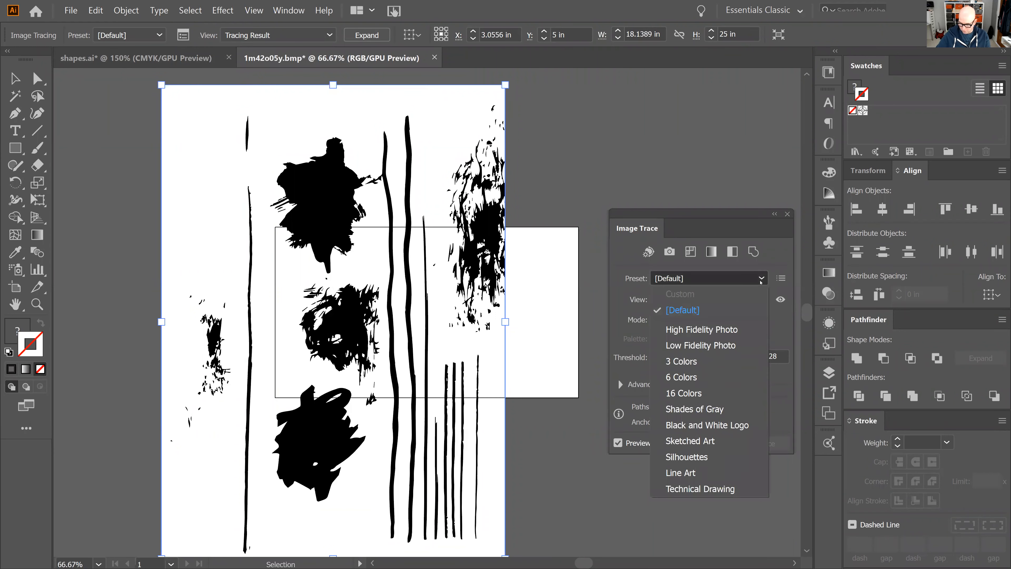
left_click(735, 311)
left_click_drag(696, 229, 702, 155)
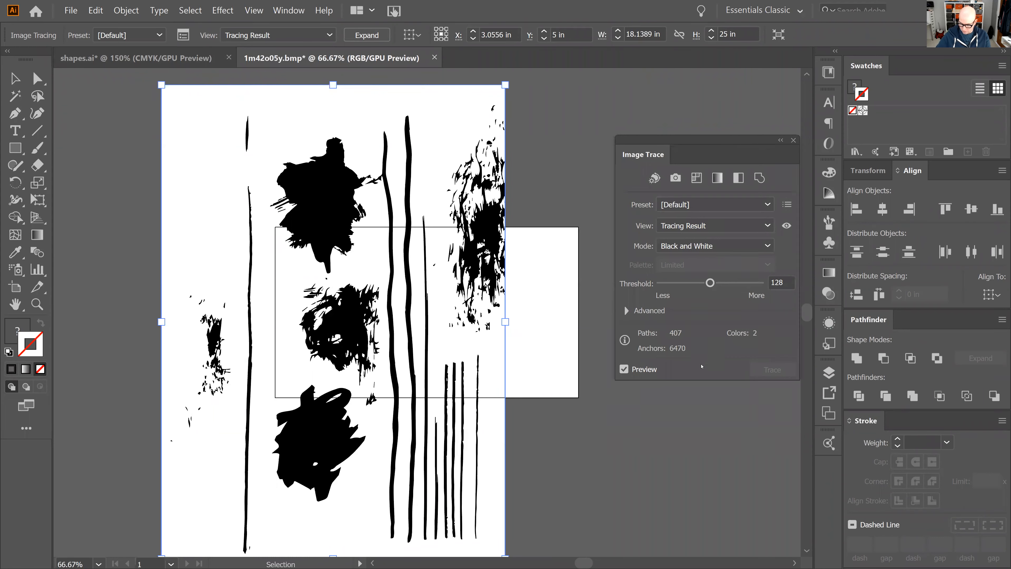
left_click(629, 311)
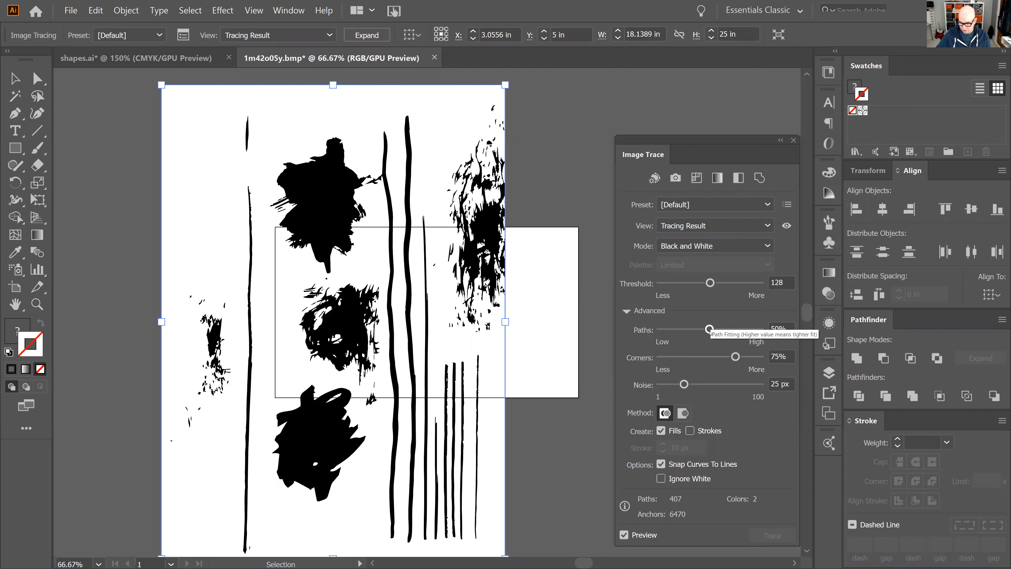
Set the trace to paths 23%, corners 86% and noise 8 px, keeping Ignore White off after trying it
left_click_drag(709, 330, 692, 335)
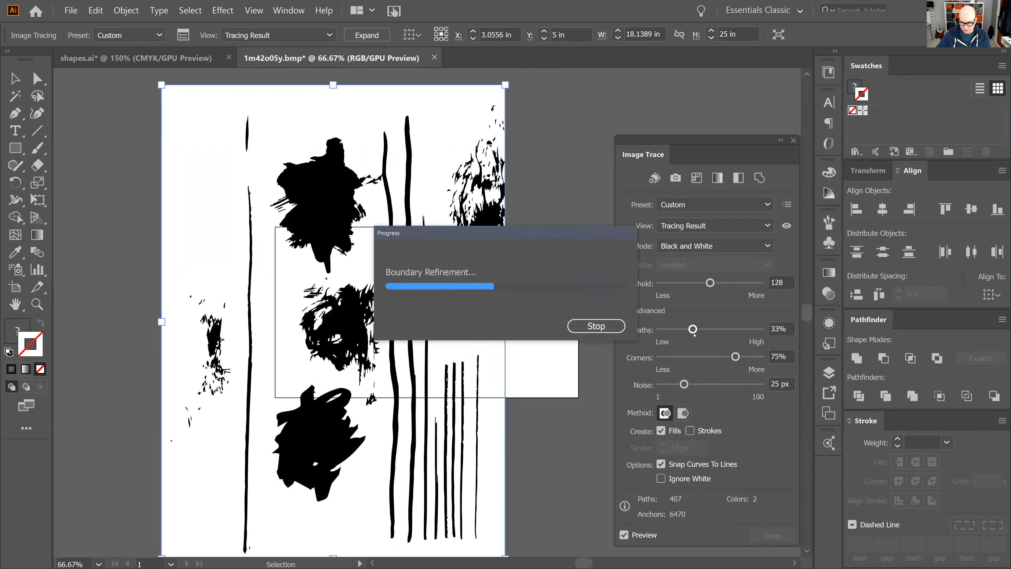
left_click_drag(692, 329, 685, 329)
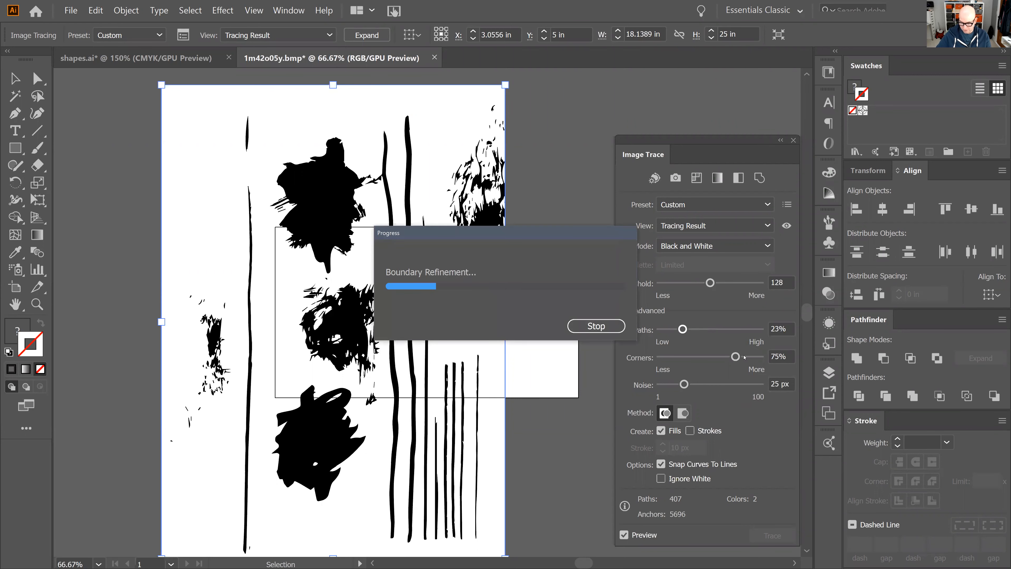
left_click_drag(738, 357, 747, 357)
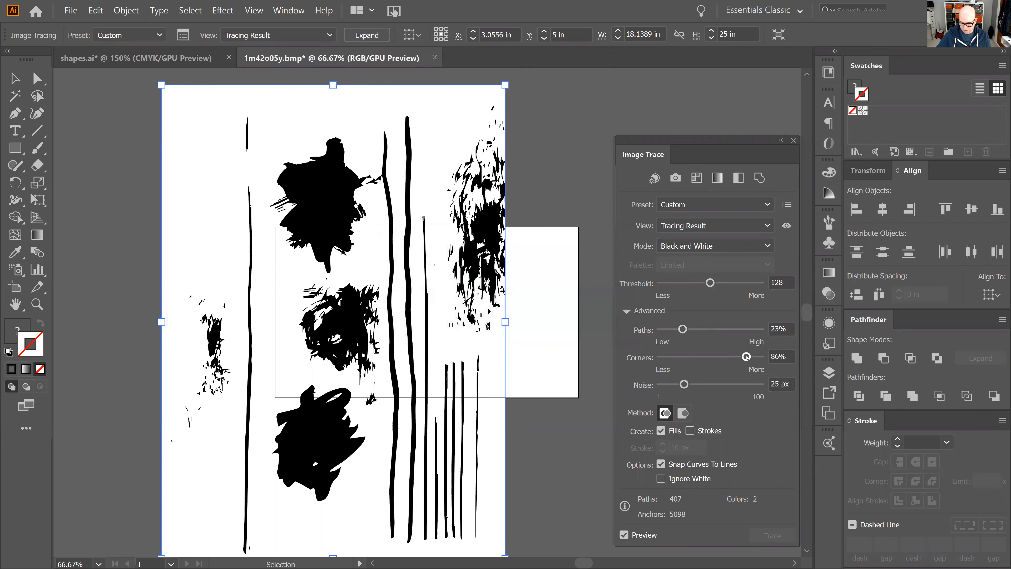
left_click_drag(684, 384, 672, 384)
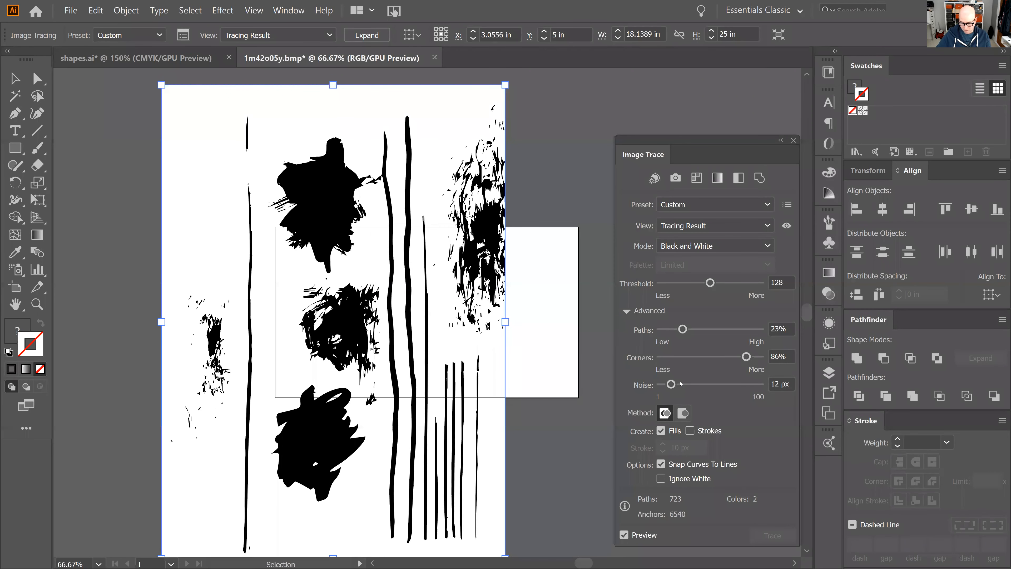
left_click_drag(671, 384, 668, 384)
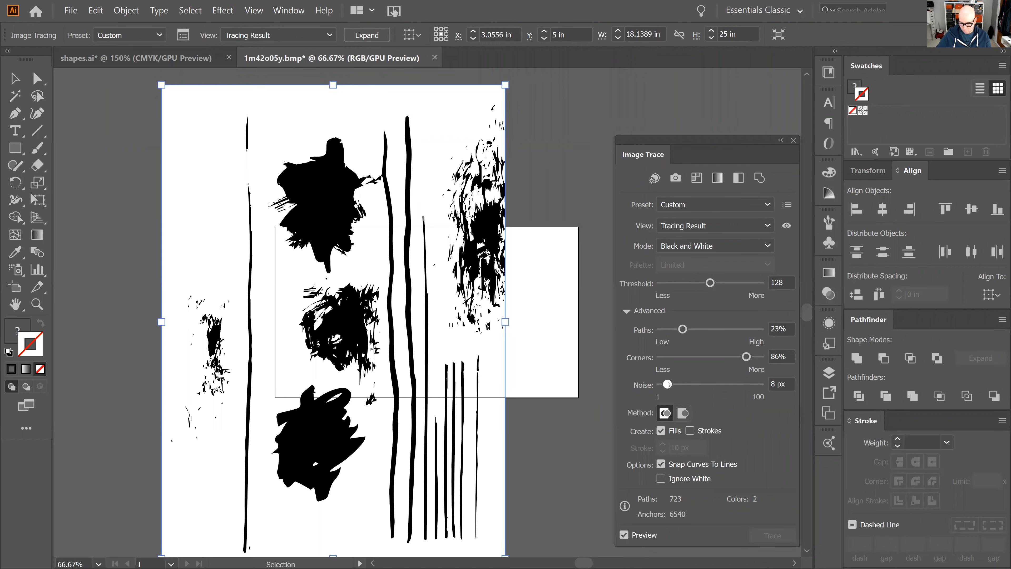
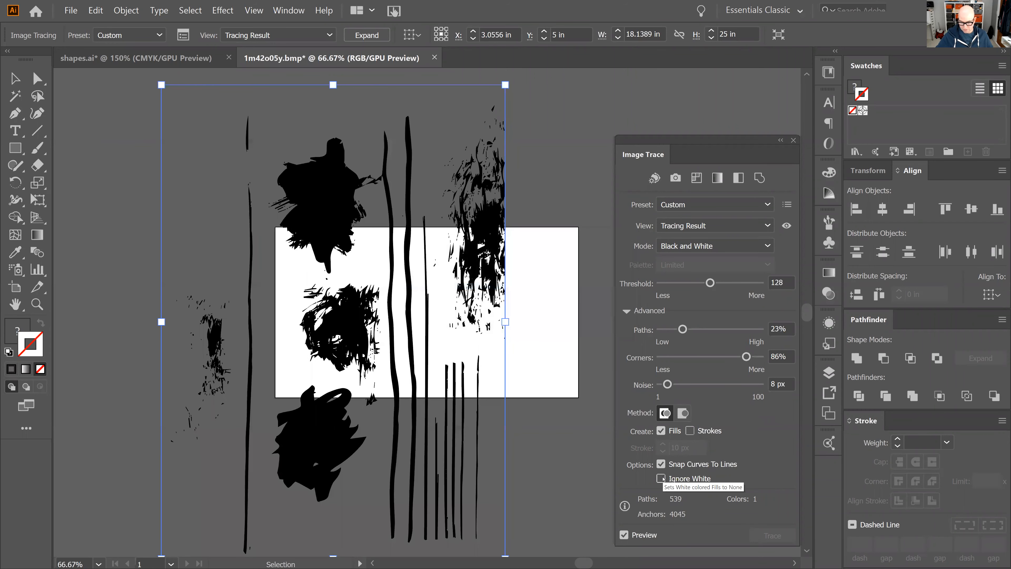
left_click(661, 477)
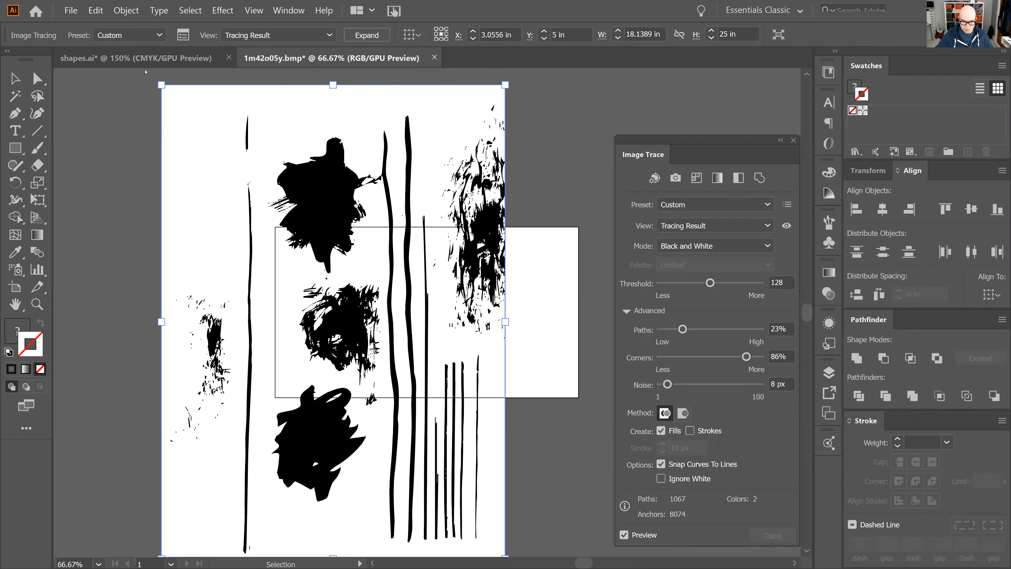
Expand the tracing result into editable paths and close the Image Trace settings
left_click(367, 35)
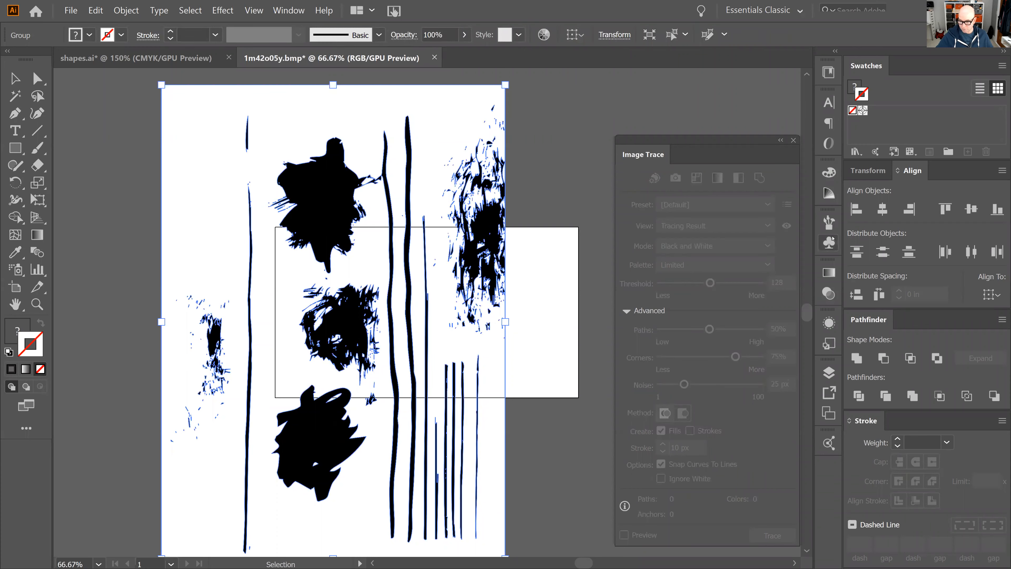
left_click(793, 140)
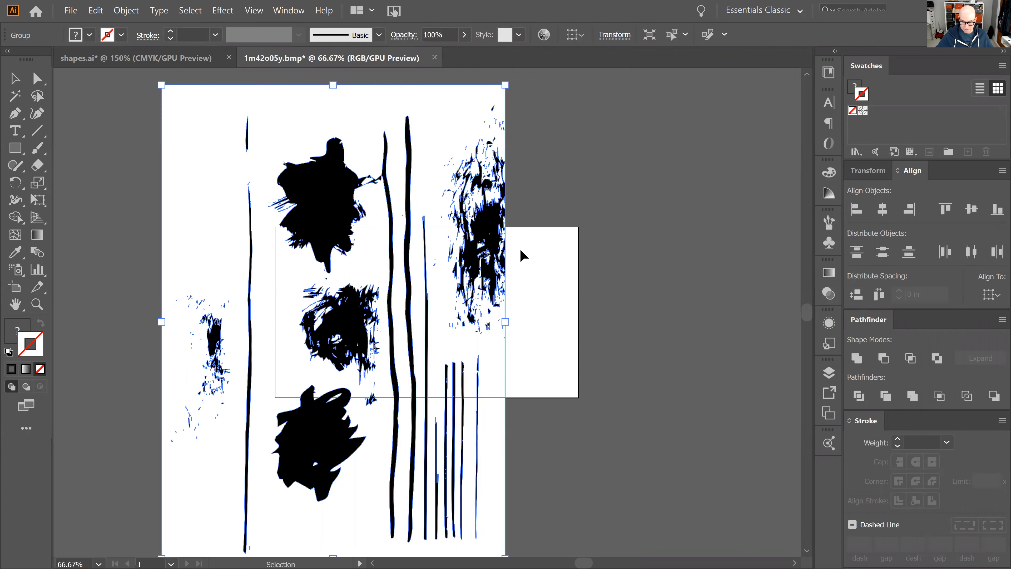
left_click(35, 79)
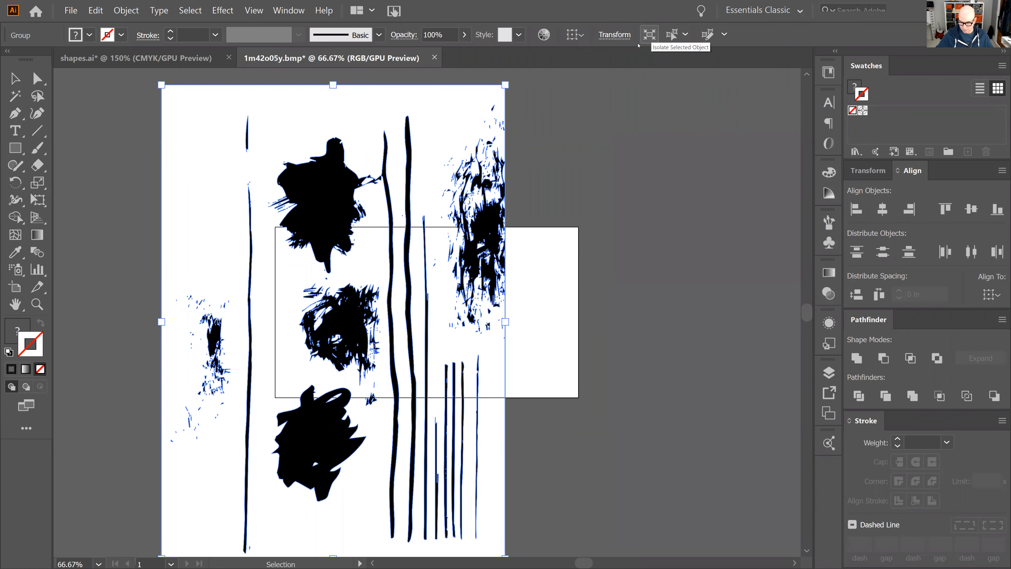
Isolate the traced group and shift its white background compound path slightly away and back
double_click(457, 104)
left_click_drag(338, 120, 343, 139)
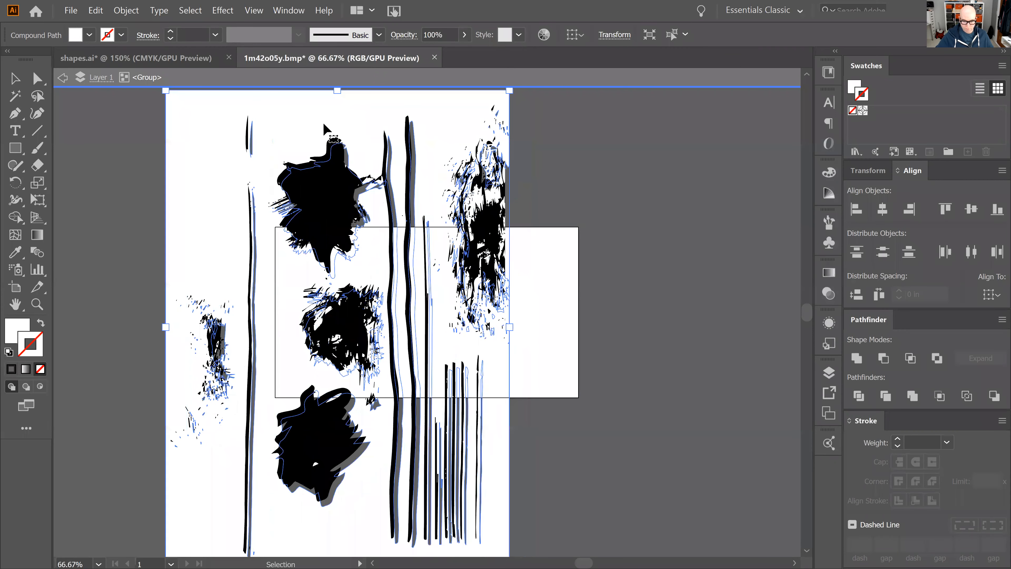
left_click_drag(357, 126, 352, 124)
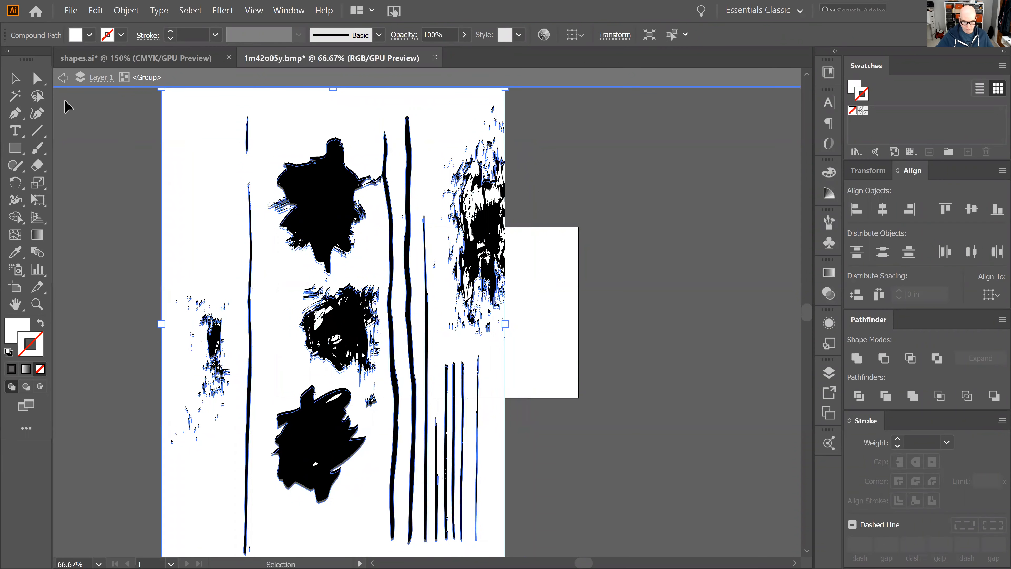
Select all white shapes in the isolated group with Select Similar Objects, delete them and leave isolation mode
left_click(38, 78)
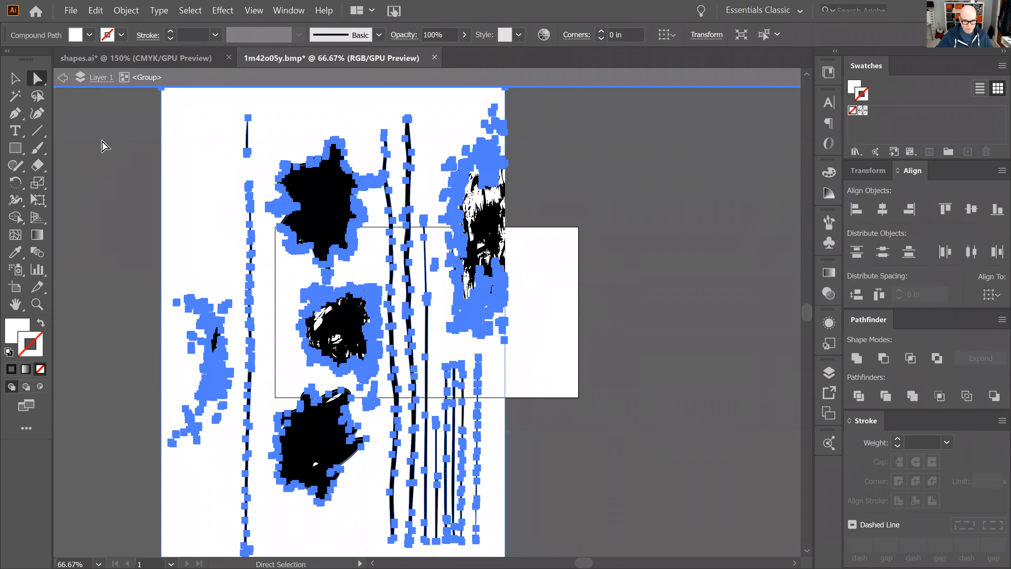
left_click(207, 136)
key("ctrl+a")
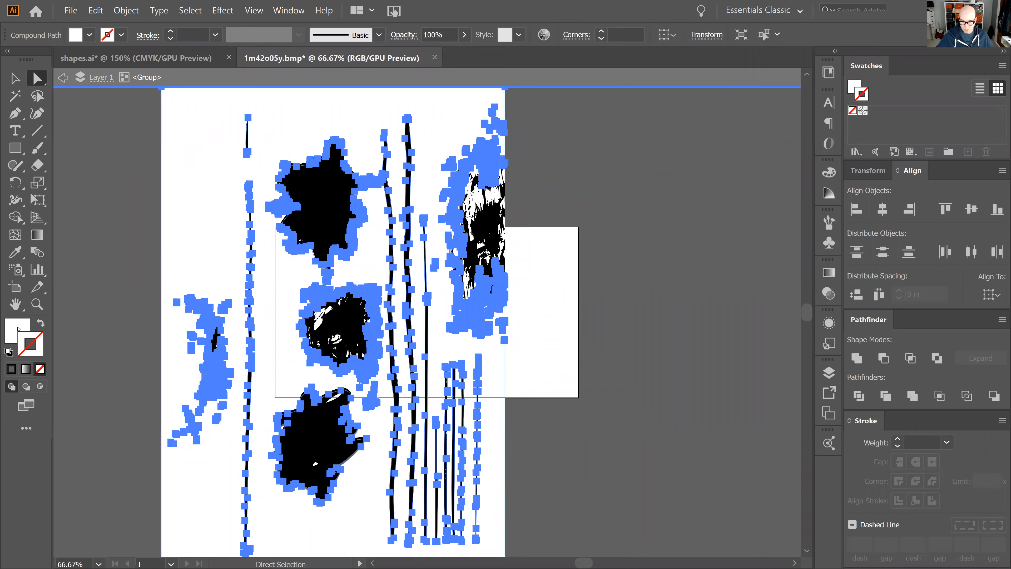
left_click(17, 328)
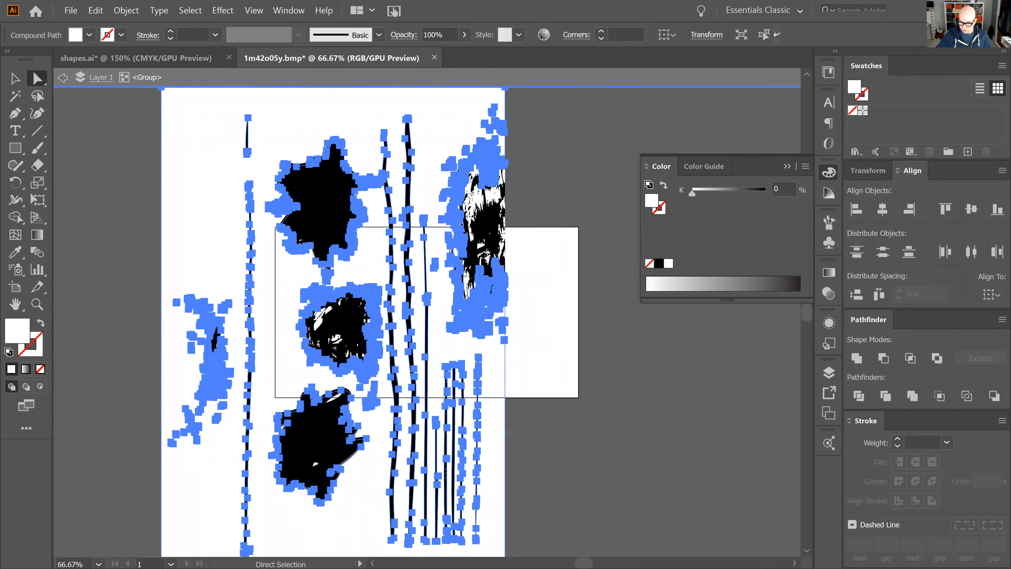
left_click(830, 172)
left_click(777, 34)
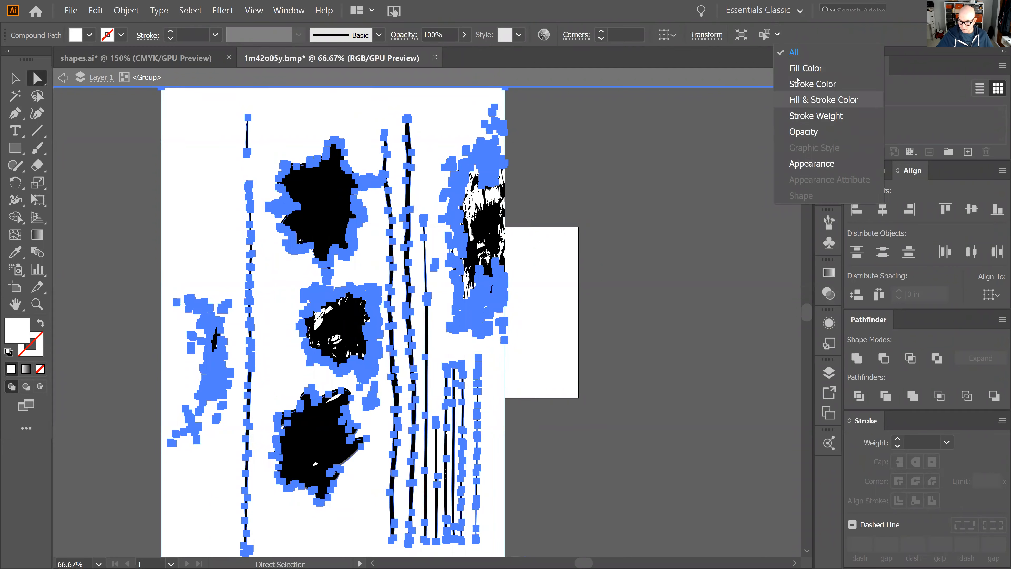
left_click(763, 34)
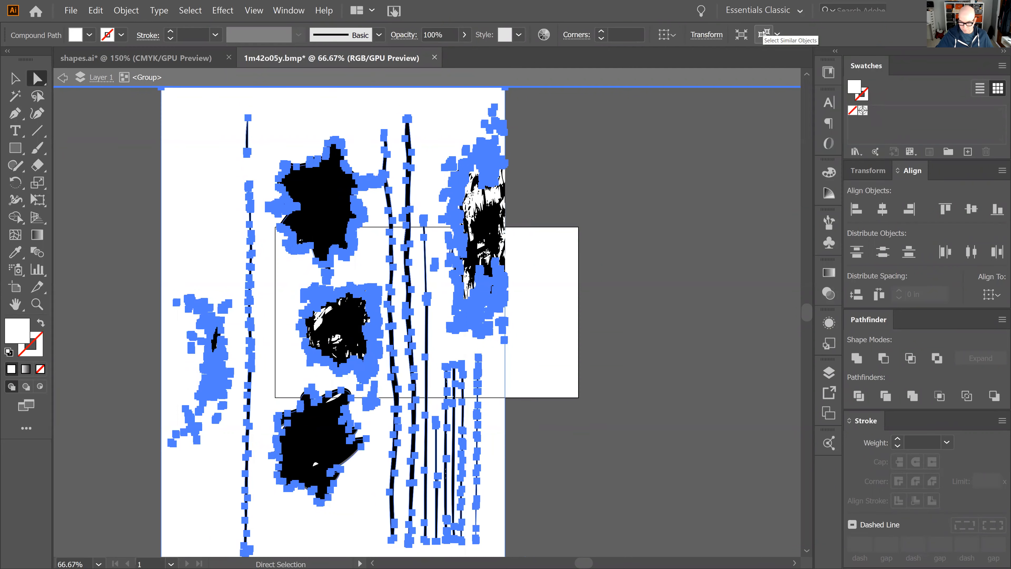
left_click(763, 36)
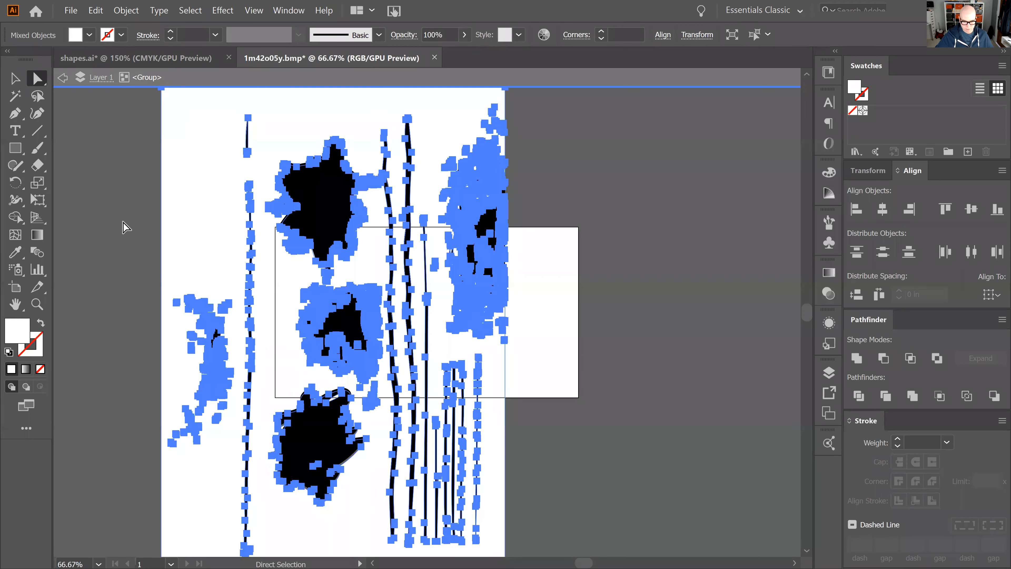
left_click(124, 204)
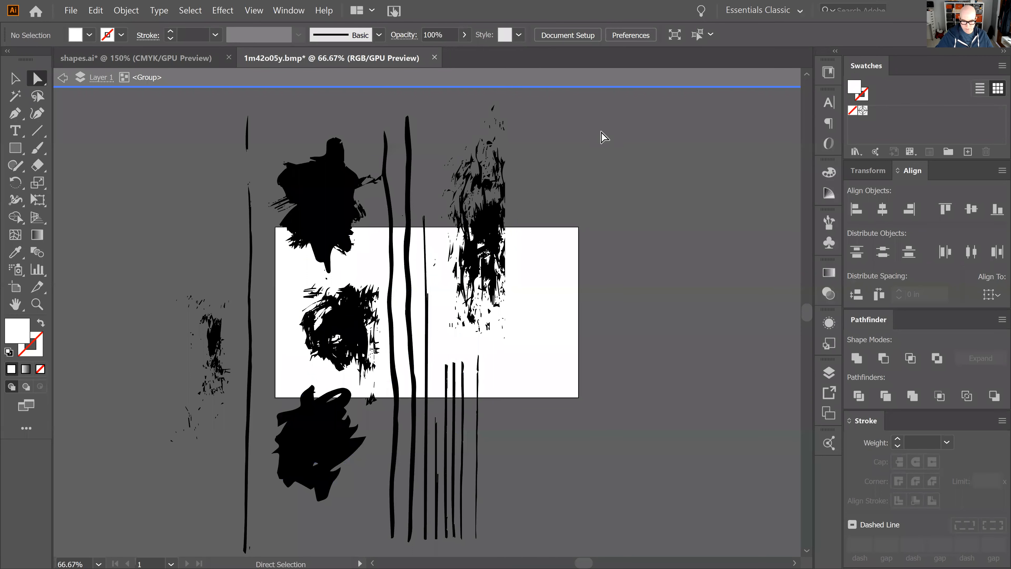
left_click(423, 81)
key("v")
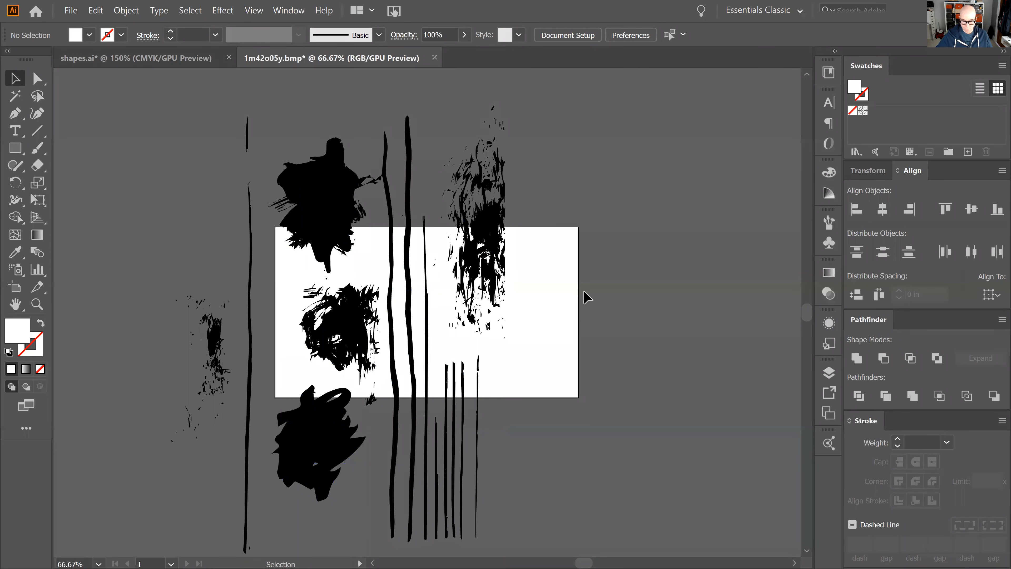
Move the group of black traced marks completely off the artboard onto the empty canvas beside it
left_click(314, 430)
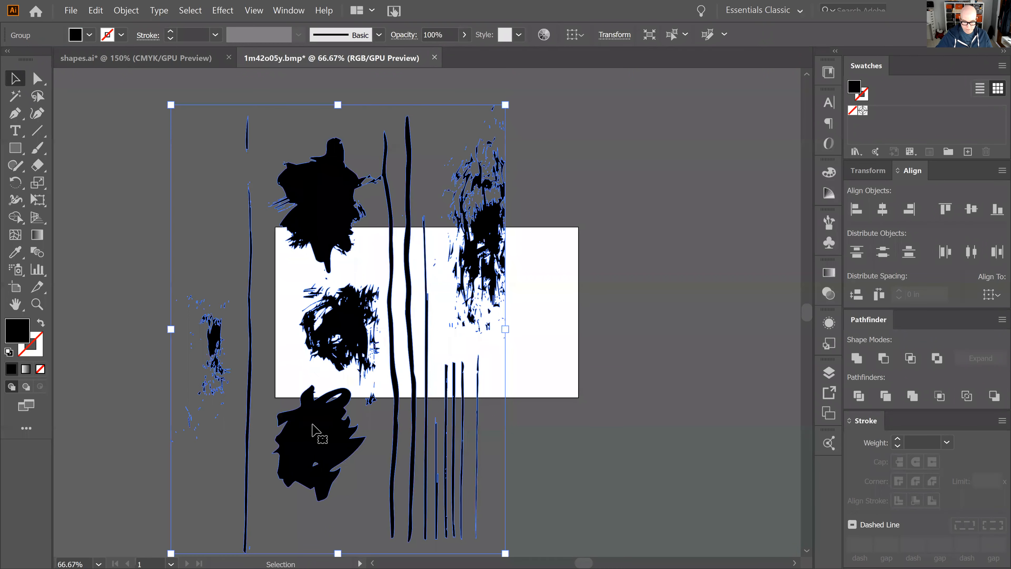
left_click_drag(319, 422, 335, 414)
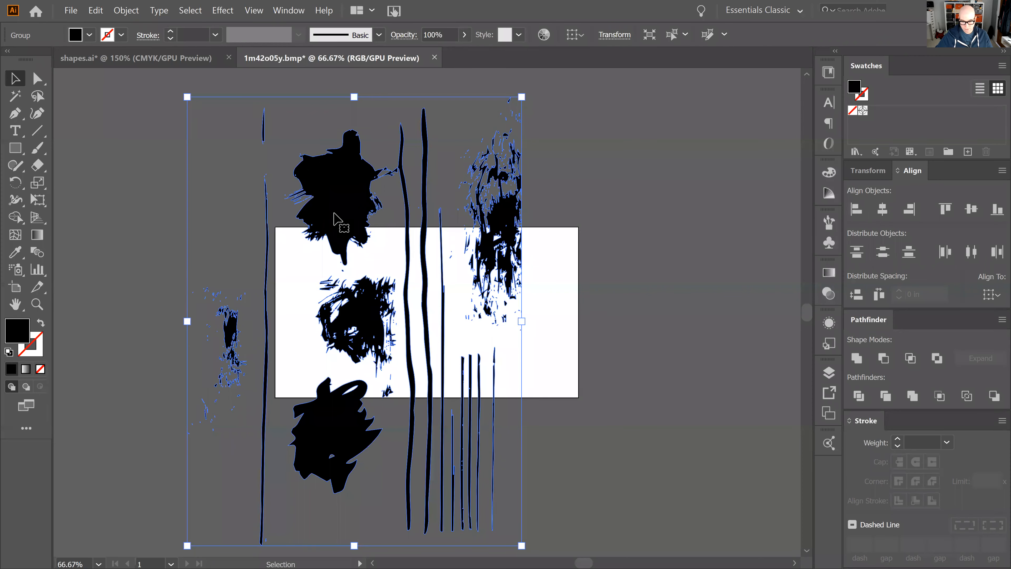
left_click_drag(333, 218, 256, 213)
left_click_drag(323, 232, 609, 241)
left_click_drag(558, 207, 239, 190)
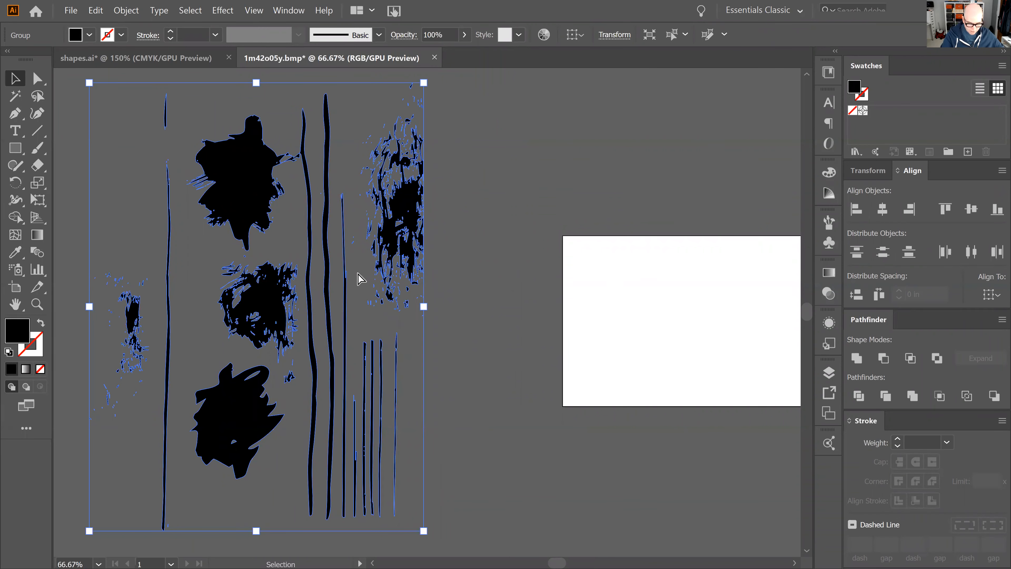
Isolate the thickest long wavy line as the only selected path and smooth the bump on its left edge with the Pencil tool
key("ctrl+plus")
key("ctrl+plus")
key("ctrl+plus")
key("ctrl+plus")
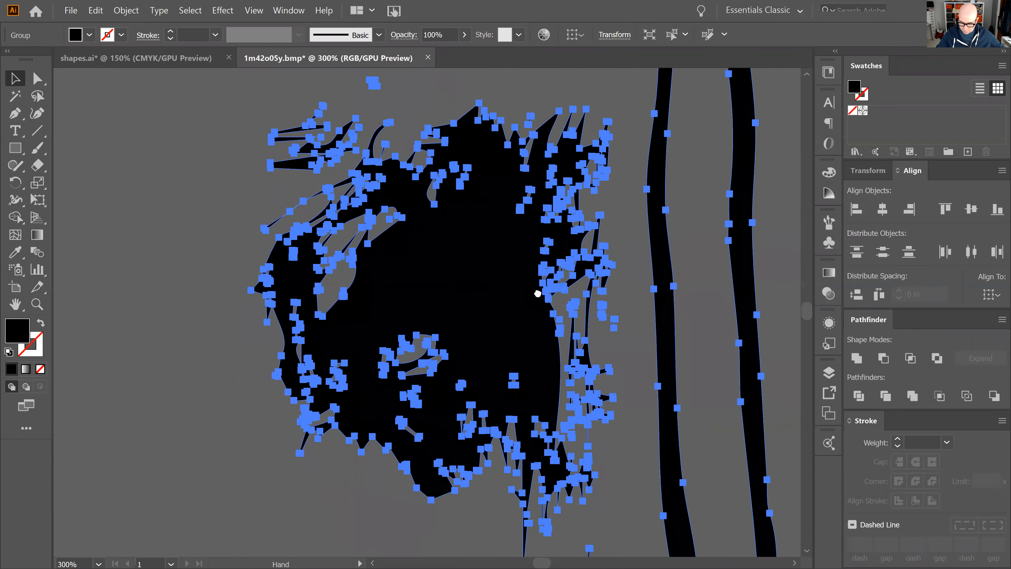
scroll(523, 279, "right", 5)
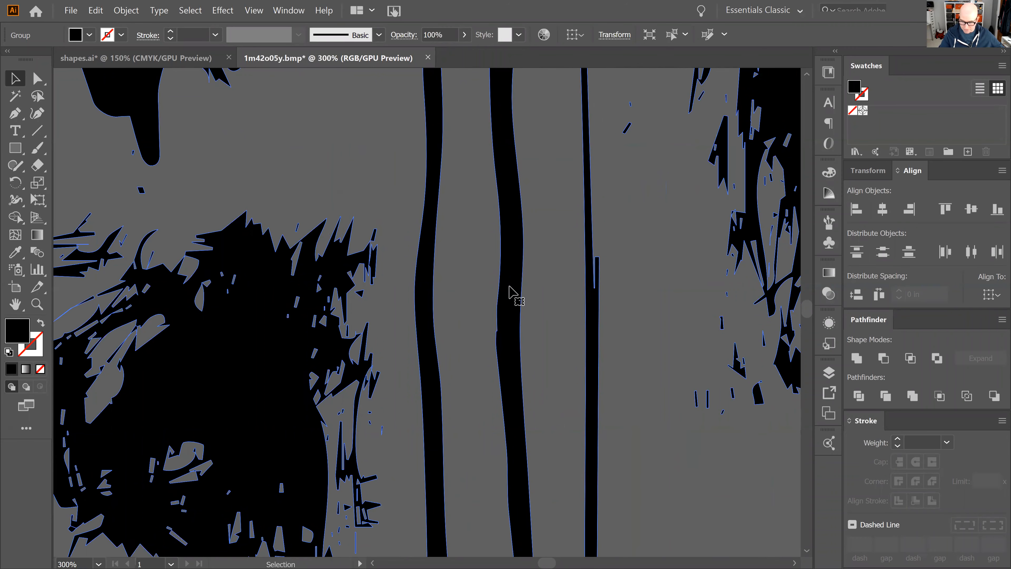
left_click(546, 280)
scroll(546, 280, "down", 1)
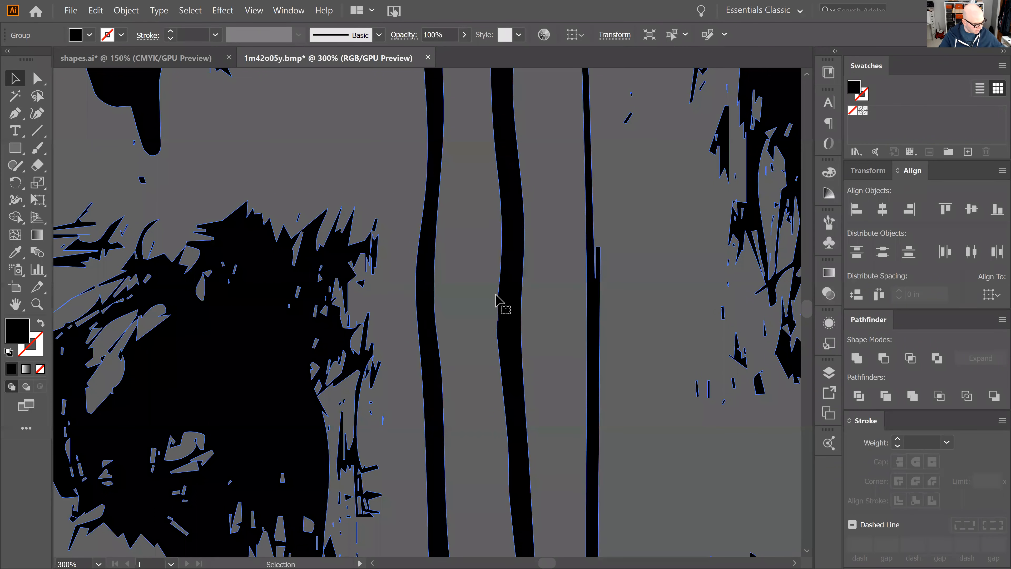
left_click(502, 300)
key("n")
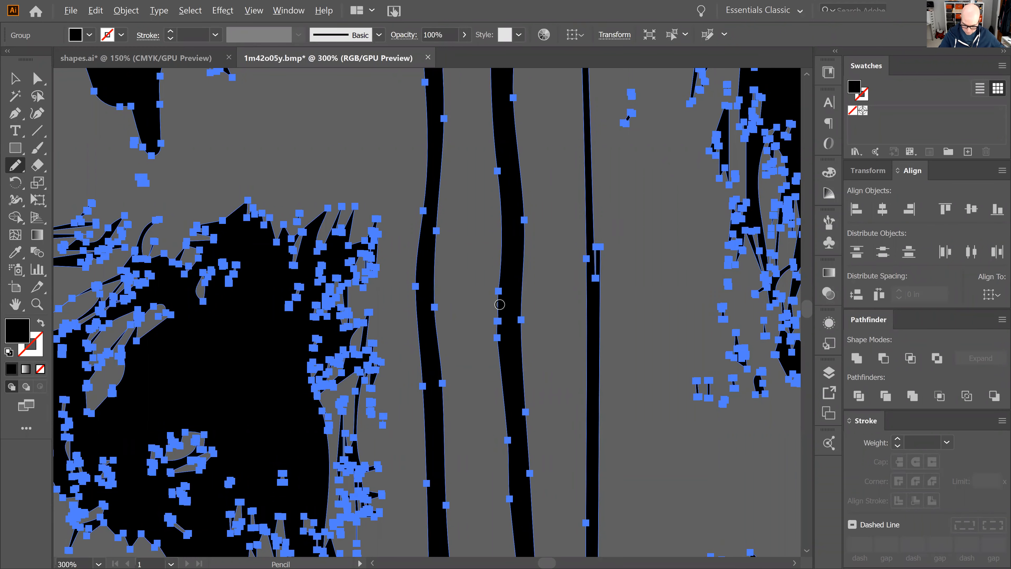
left_click(500, 299, "ctrl")
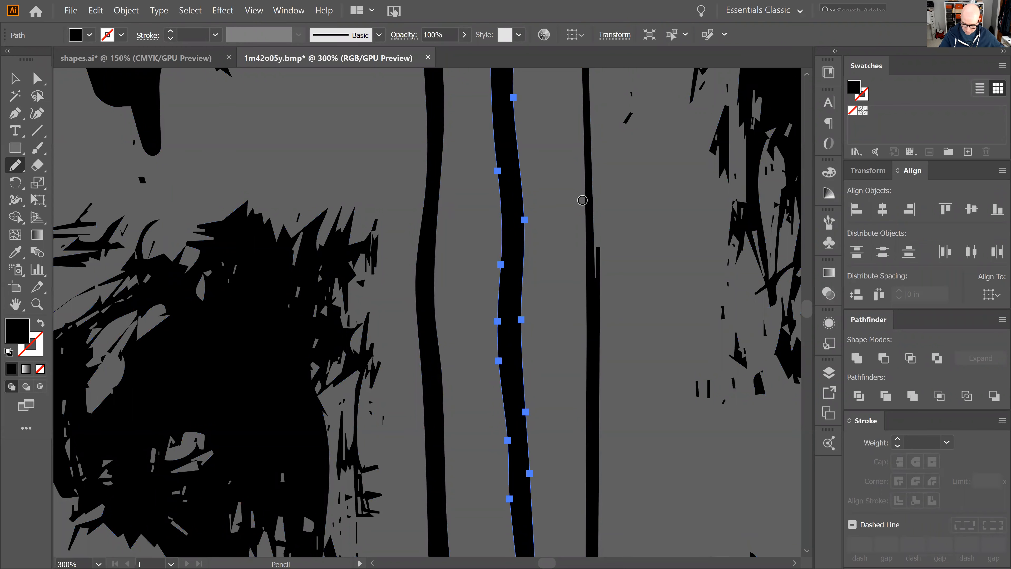
Smooth the left edge of the same wavy line's upper half and refine its pointed top end with the Pencil tool
left_click_drag(598, 169, 584, 409)
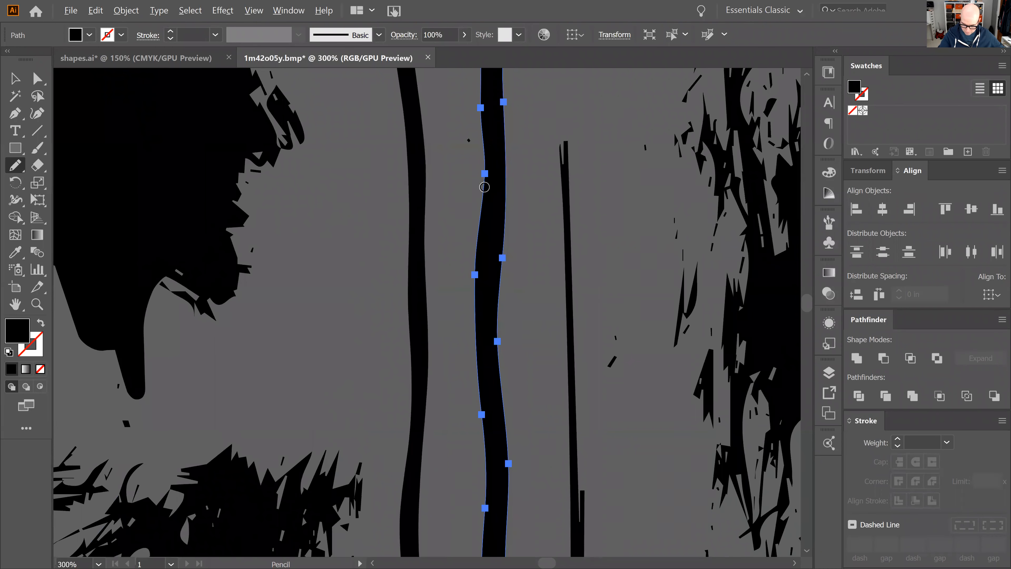
left_click_drag(526, 153, 508, 404)
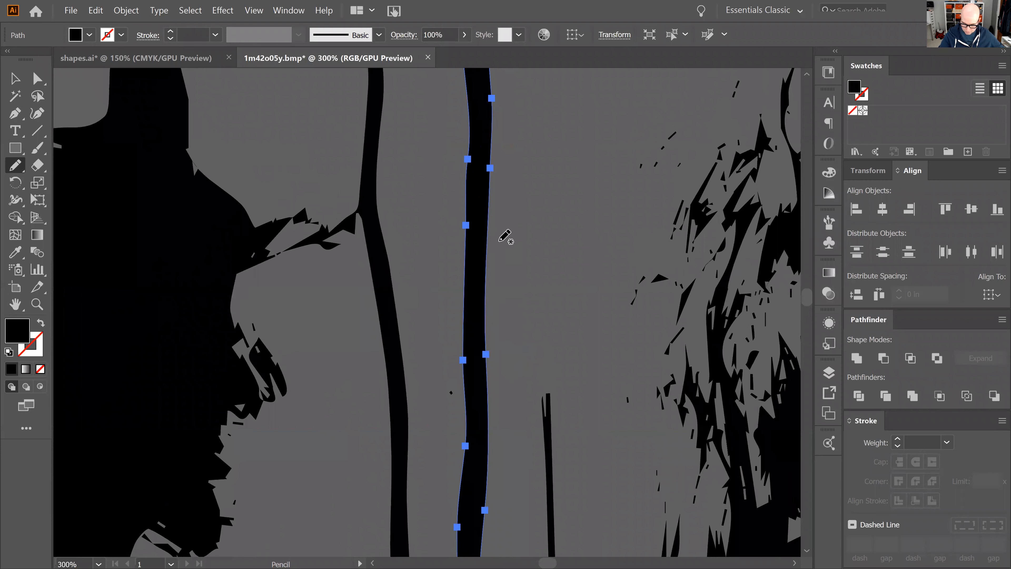
left_click_drag(525, 102, 510, 355)
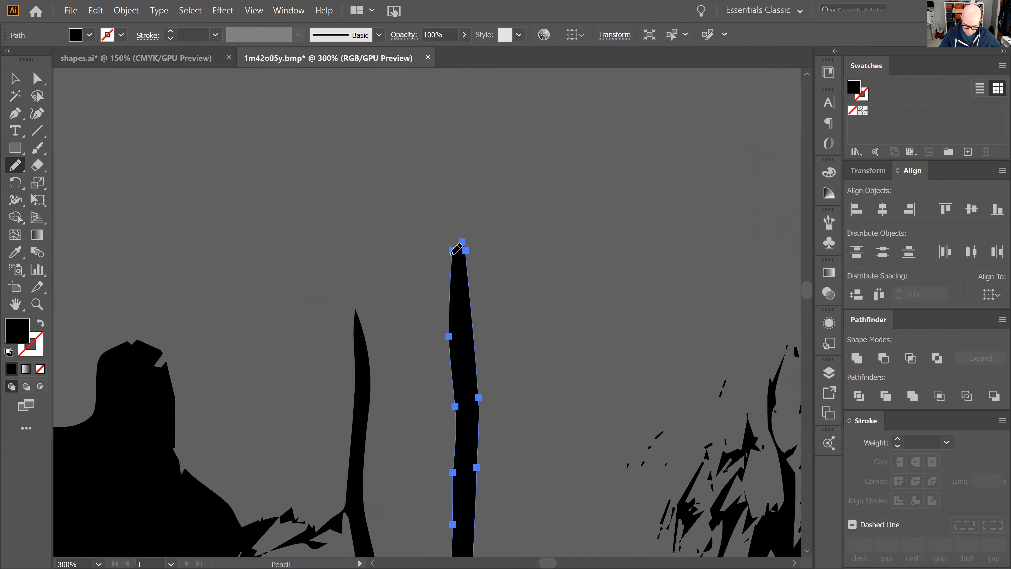
mouse_move(461, 242)
left_mouse_down()
mouse_move(456, 210)
mouse_move(461, 231)
left_mouse_up()
Redraw the uneven stretch on the right edge of the wavy line's lower half with the Pencil tool
mouse_move(469, 258)
left_mouse_down()
mouse_move(504, 220)
mouse_move(489, 66)
left_mouse_up()
key("space")
left_click_drag(522, 415, 534, 191)
left_click_drag(520, 406, 522, 349)
left_click_drag(529, 474, 536, 229)
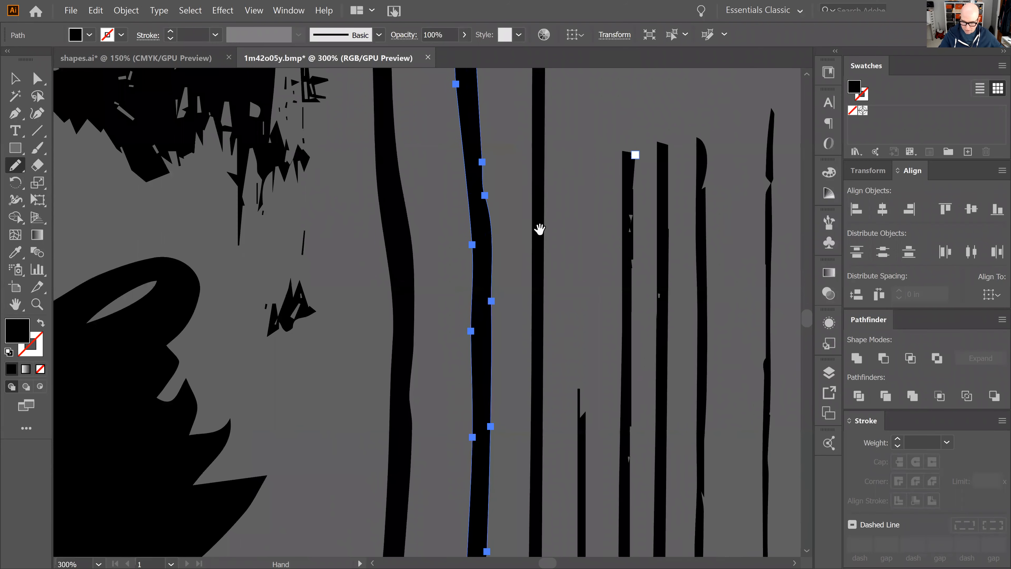
mouse_move(481, 155)
left_mouse_down()
mouse_move(495, 231)
mouse_move(485, 160)
left_mouse_up()
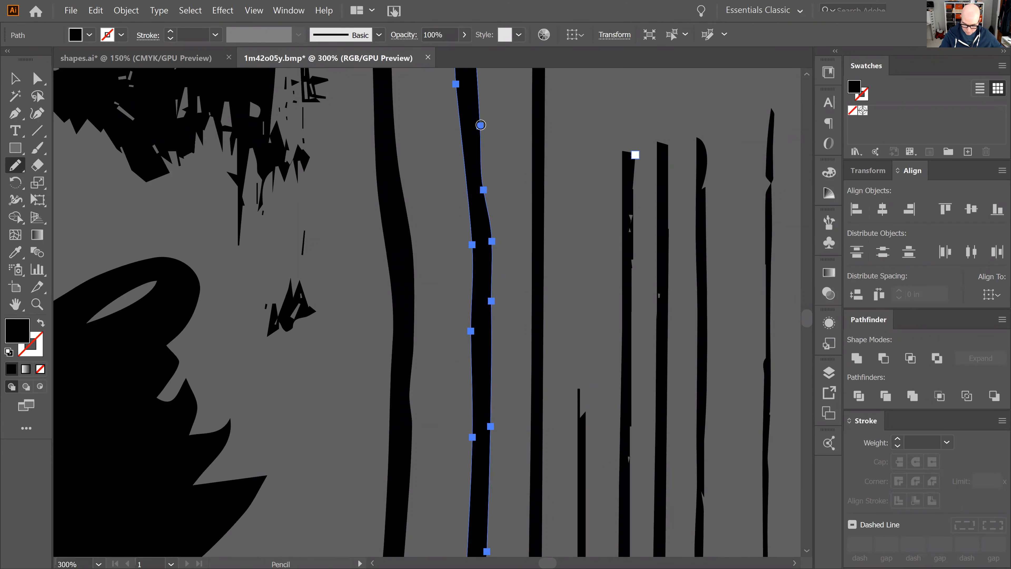
left_click_drag(555, 394, 545, 135)
mouse_move(544, 428)
left_mouse_down()
mouse_move(529, 375)
mouse_move(533, 272)
left_mouse_up()
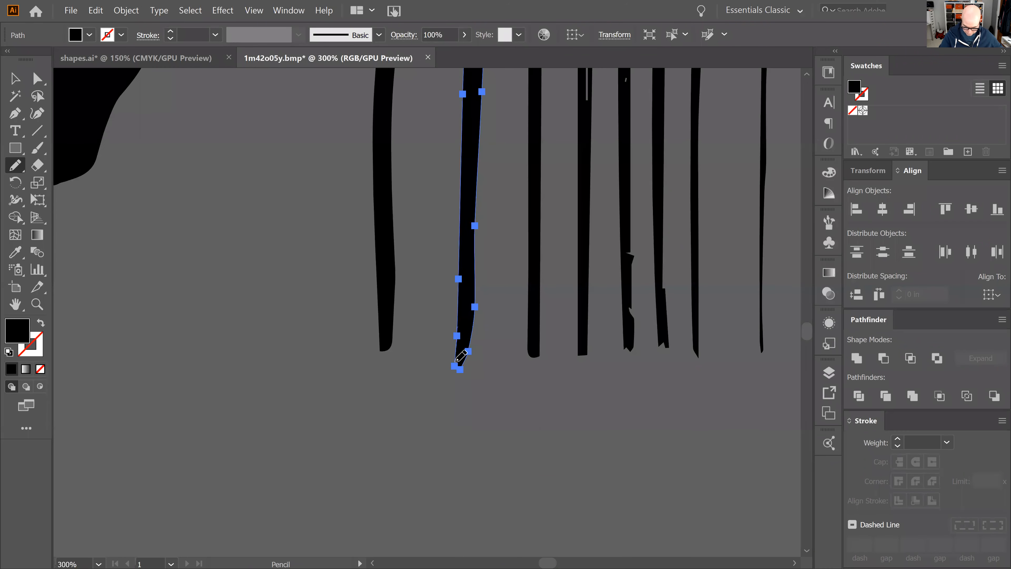
left_click_drag(458, 384, 480, 287)
Review the smoothed wavy line alongside the other traced blots and strokes at 50% and 100% zoom
key("v")
key("ctrl+1")
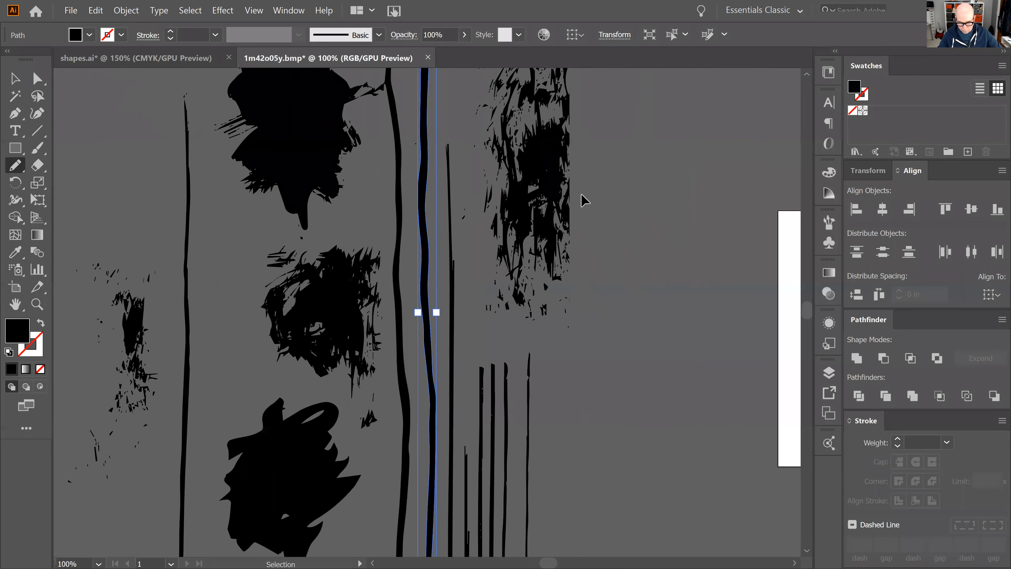
key("ctrl+minus")
key("n")
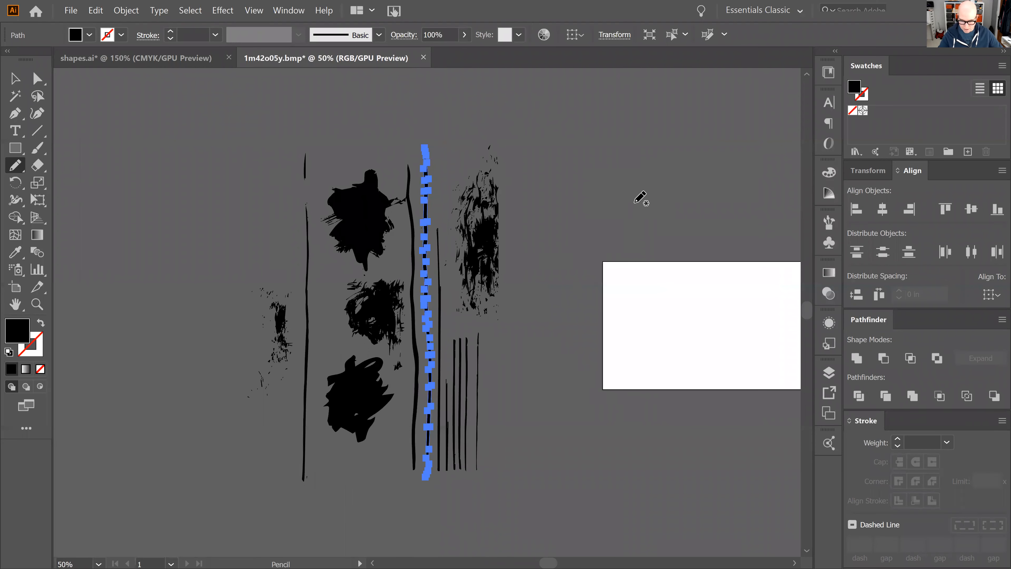
key("v")
key("ctrl+plus")
key("n")
key("ctrl+plus")
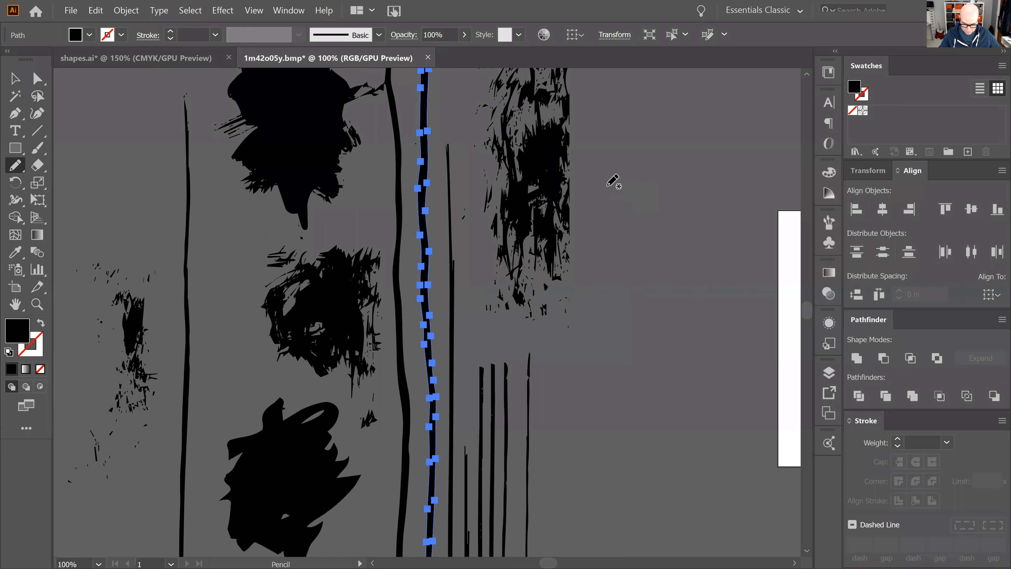
left_click_drag(532, 334, 581, 234)
left_click_drag(576, 287, 629, 304)
left_click_drag(641, 156, 519, 293)
left_click_drag(647, 196, 581, 233)
mouse_move(286, 326)
left_mouse_down()
mouse_move(433, 226)
mouse_move(438, 244)
left_mouse_up()
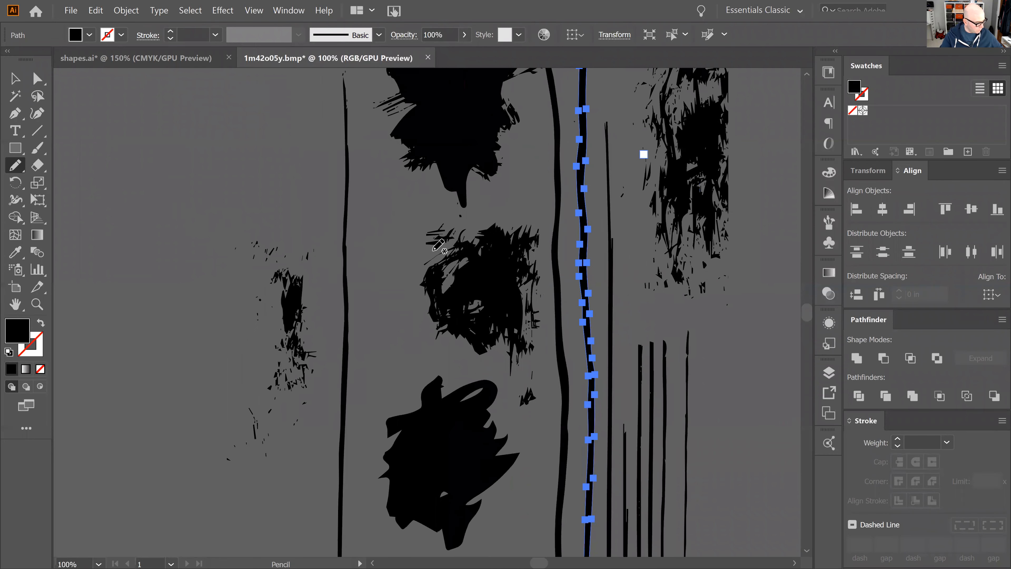
mouse_move(673, 255)
left_mouse_down()
mouse_move(515, 353)
mouse_move(481, 353)
mouse_move(595, 175)
left_mouse_up()
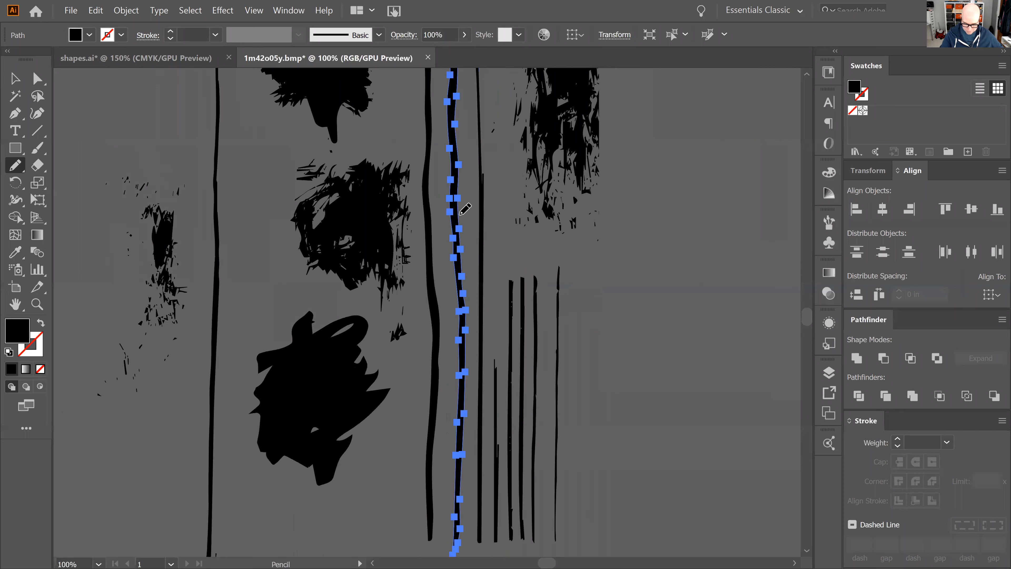
scroll(580, 210, "right", 5)
scroll(579, 210, "up", 2)
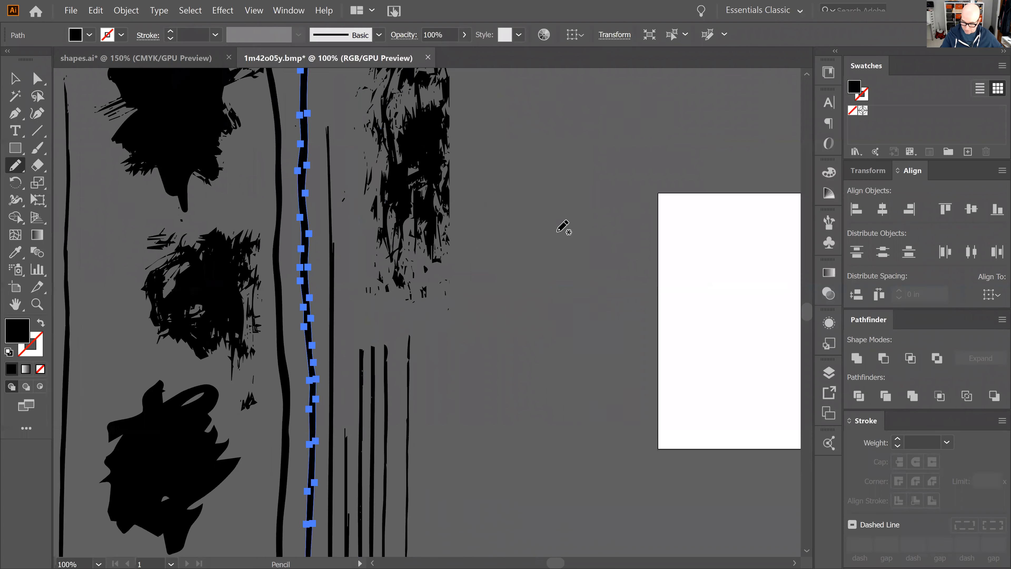
Show the document's available brushes with the smoothed wavy line still selected
left_click(126, 11)
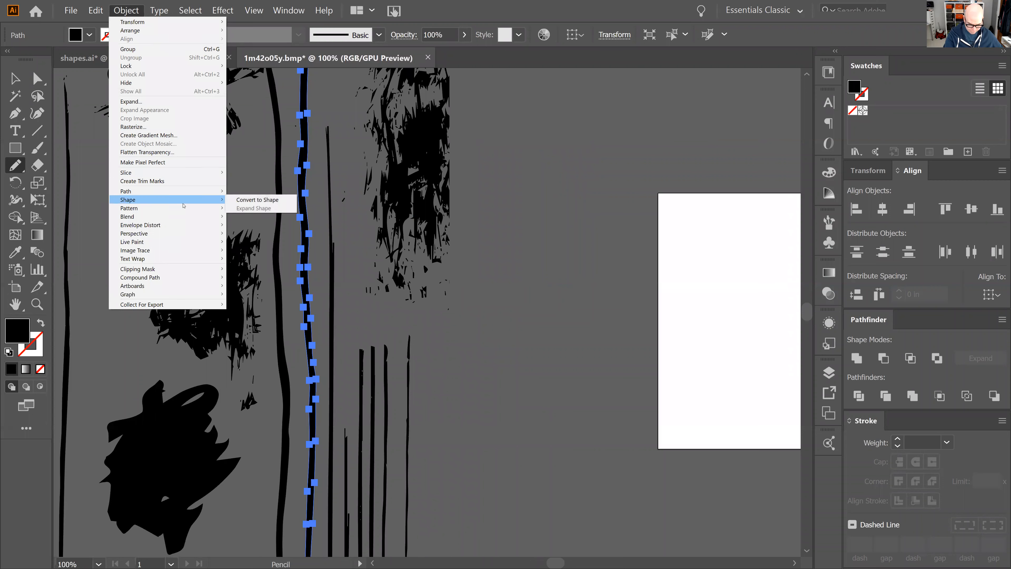
mouse_move(183, 206)
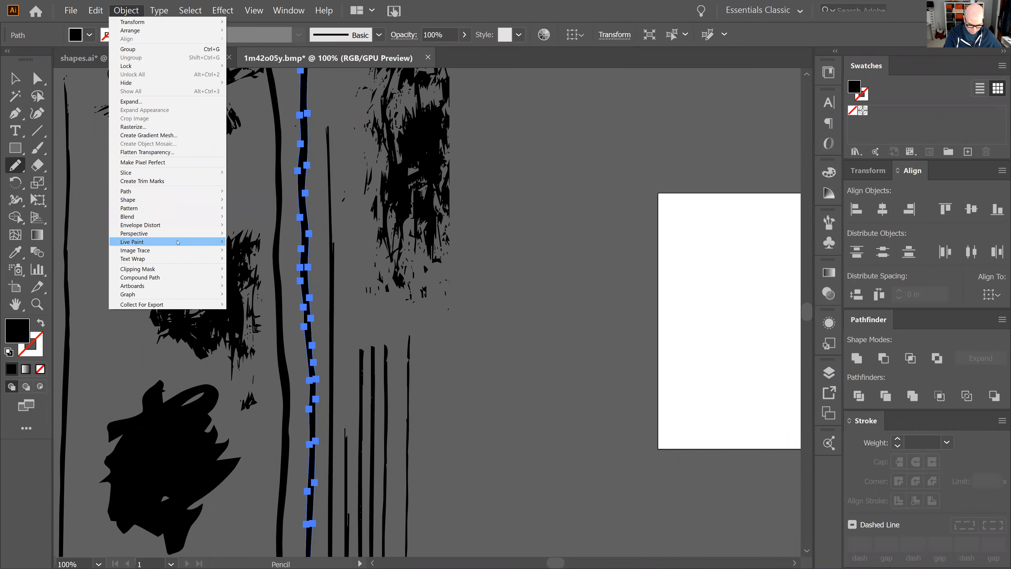
mouse_move(173, 293)
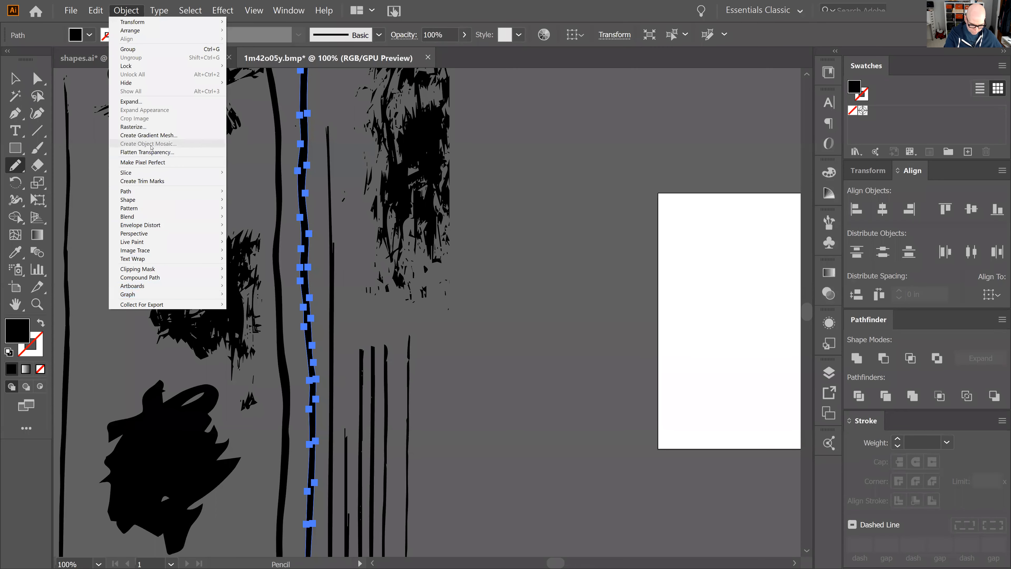
mouse_move(205, 238)
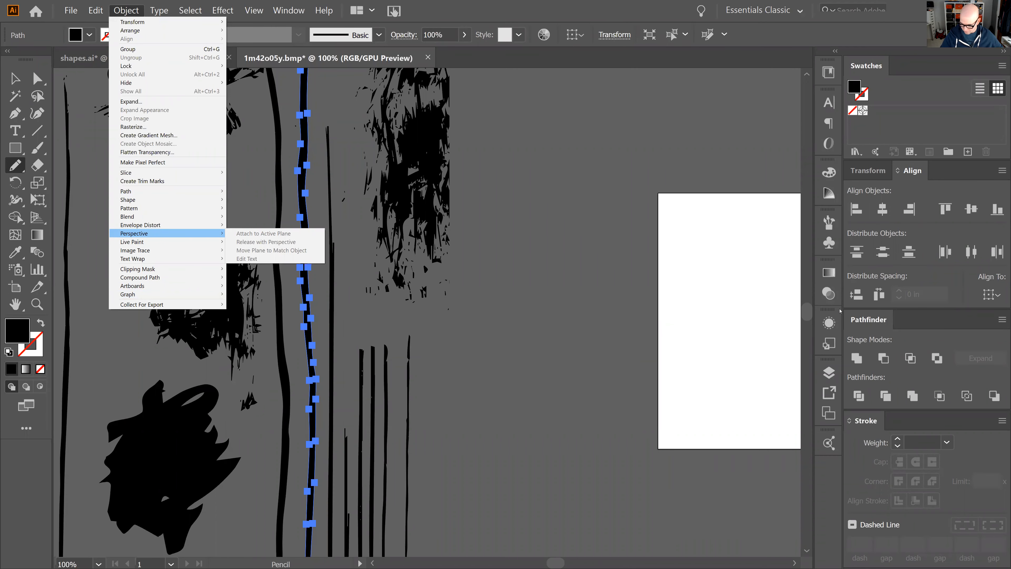
left_click(829, 223)
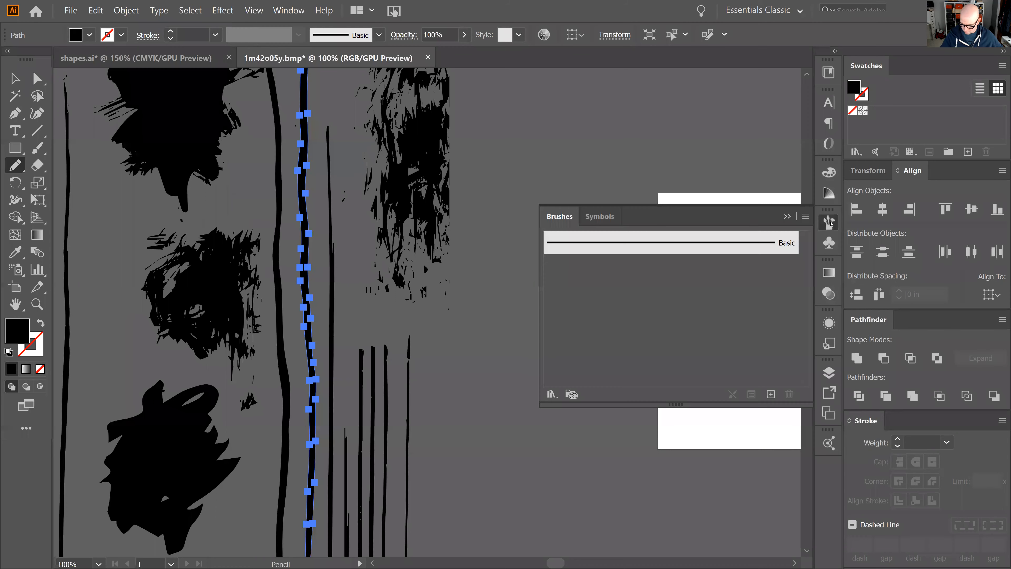
left_click(771, 394)
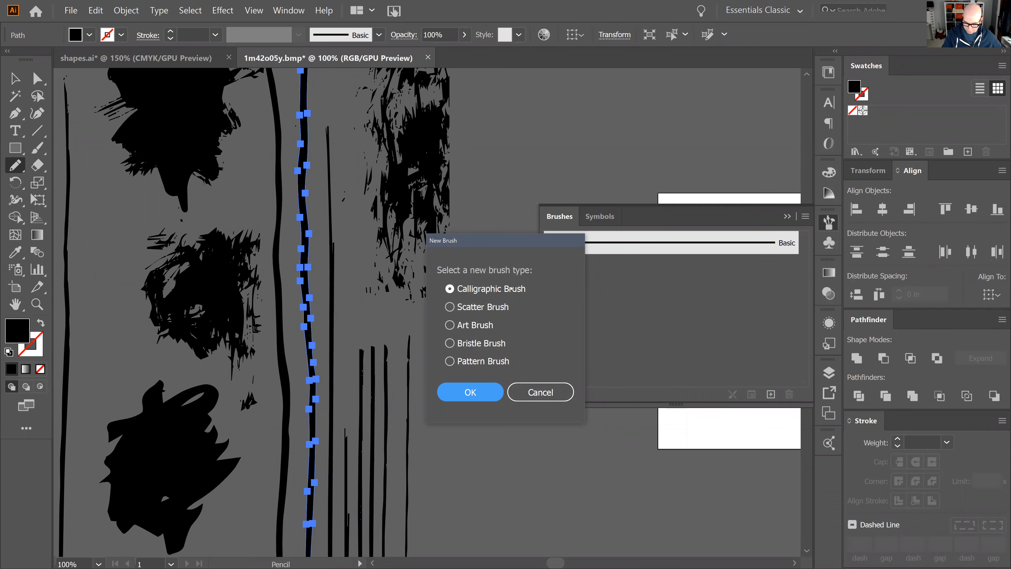
left_click(483, 394)
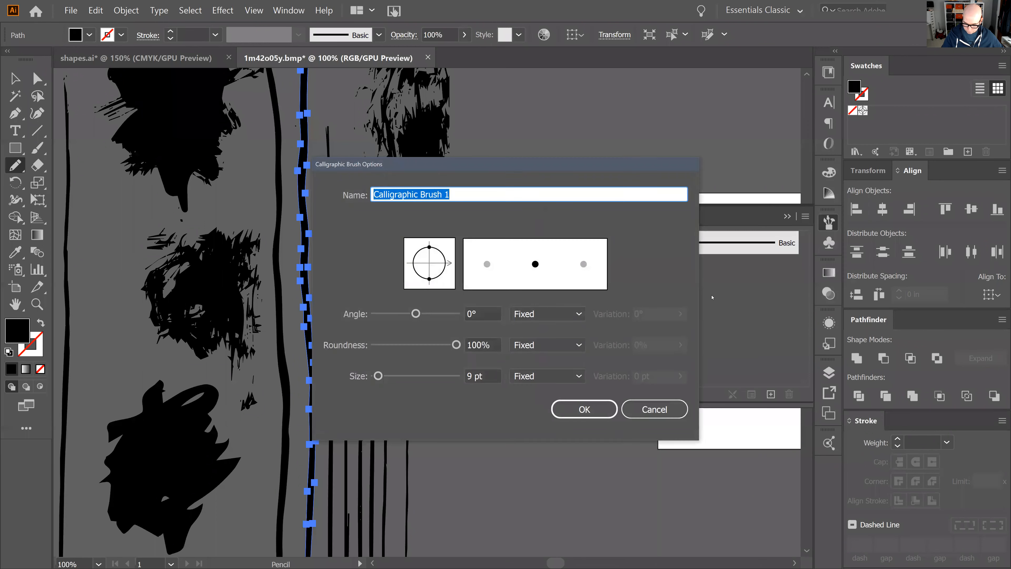
left_click(652, 409)
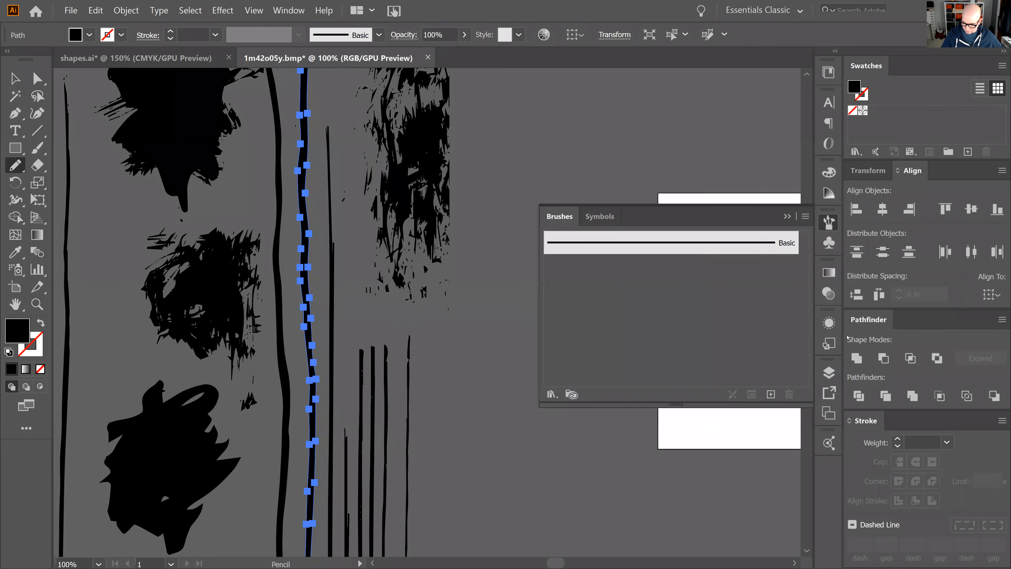
Create an Art Brush from the selected wavy line, stretched to fit stroke length, with upward direction and Tints colorization
left_click(771, 394)
left_click(483, 325)
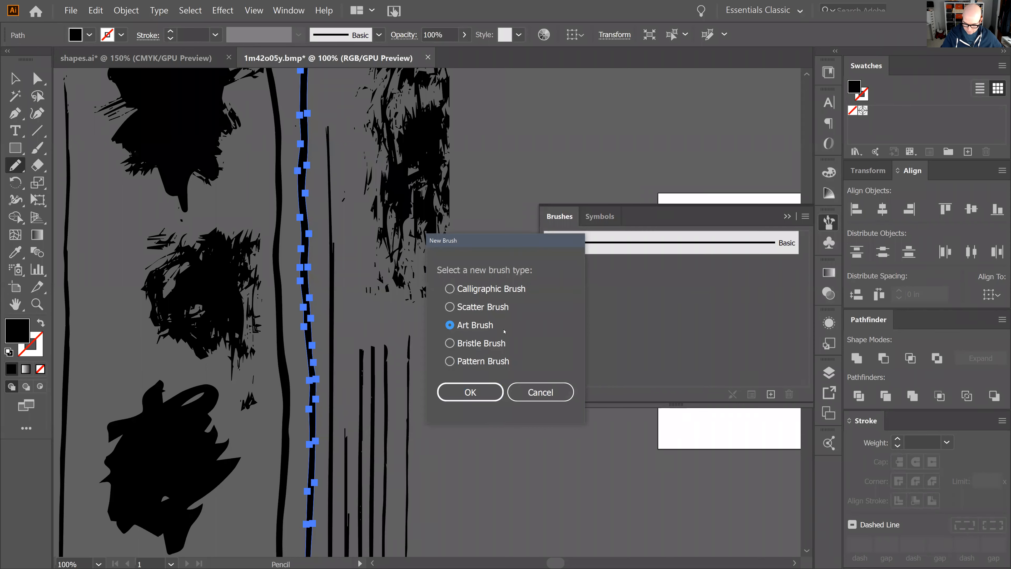
left_click(480, 392)
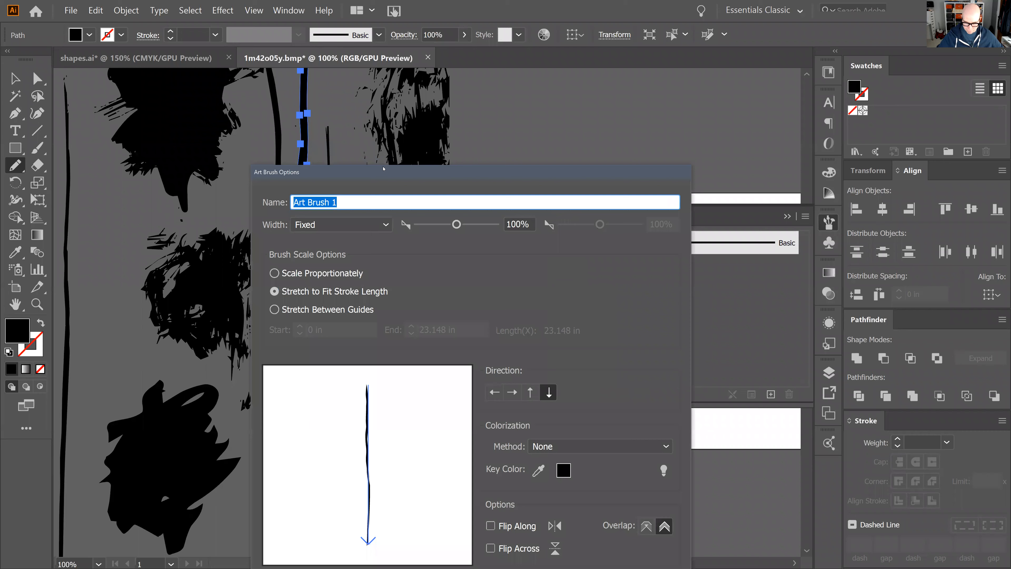
left_click_drag(384, 169, 222, 73)
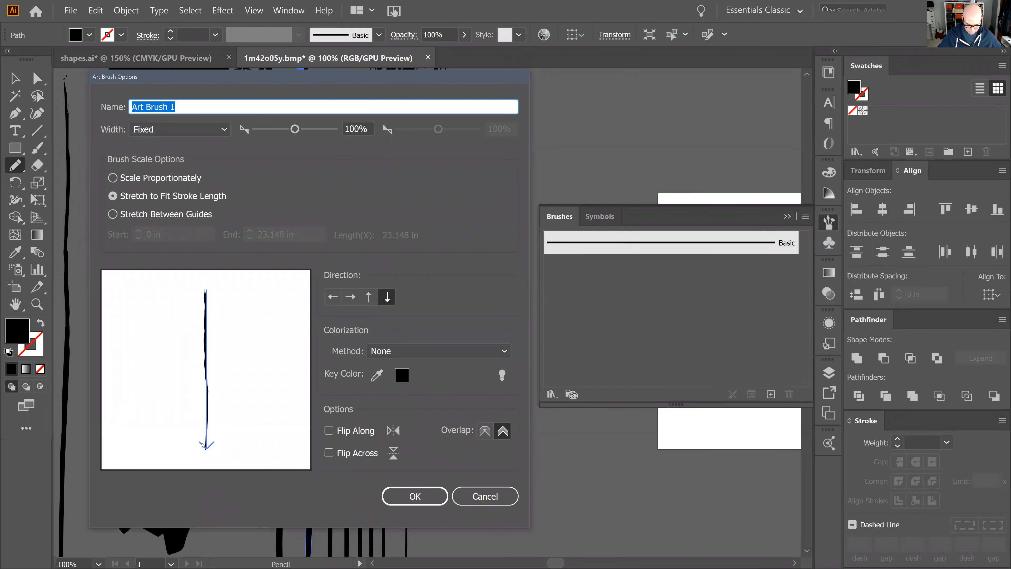
left_click(350, 296)
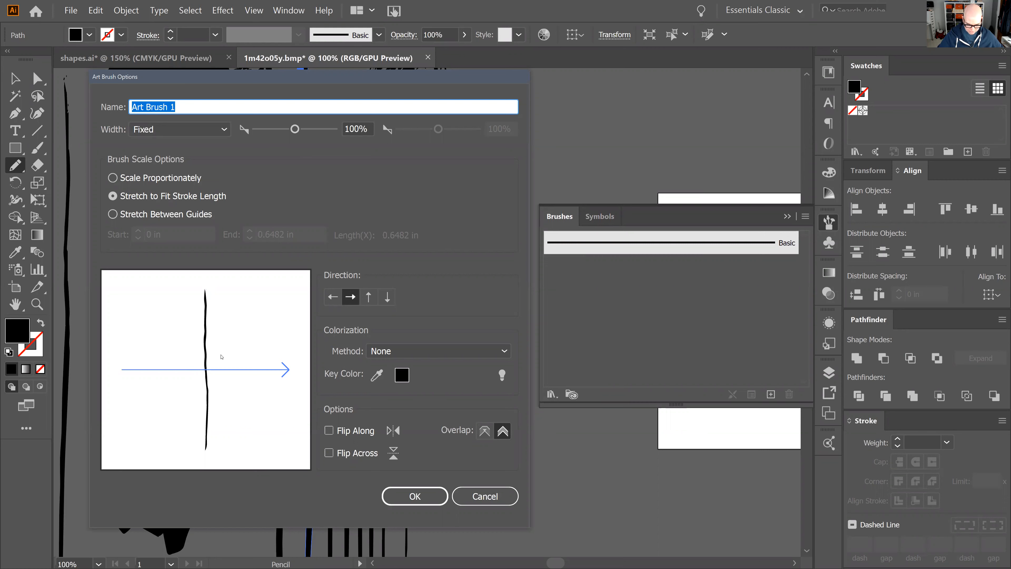
left_click(369, 296)
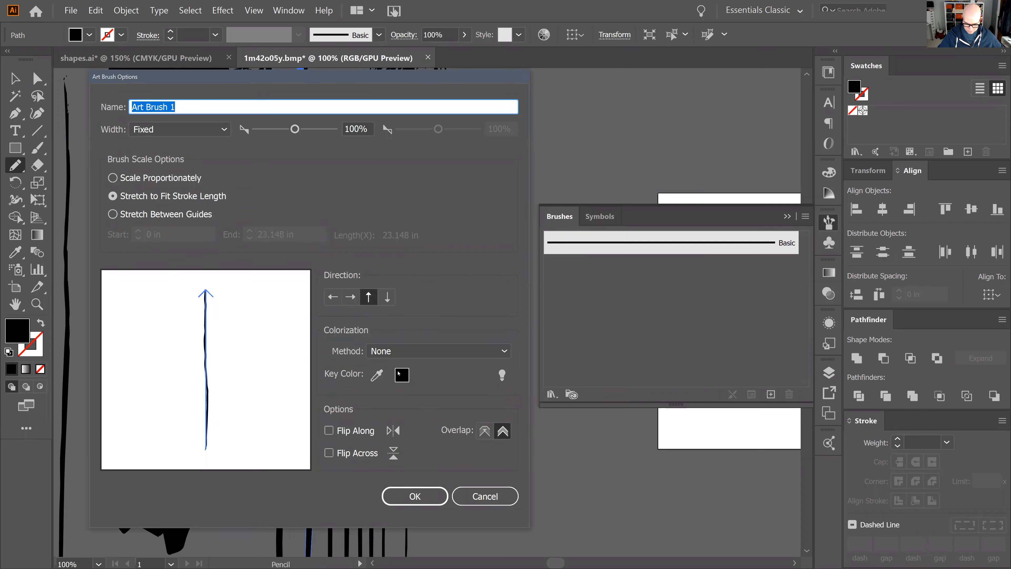
left_click(438, 350)
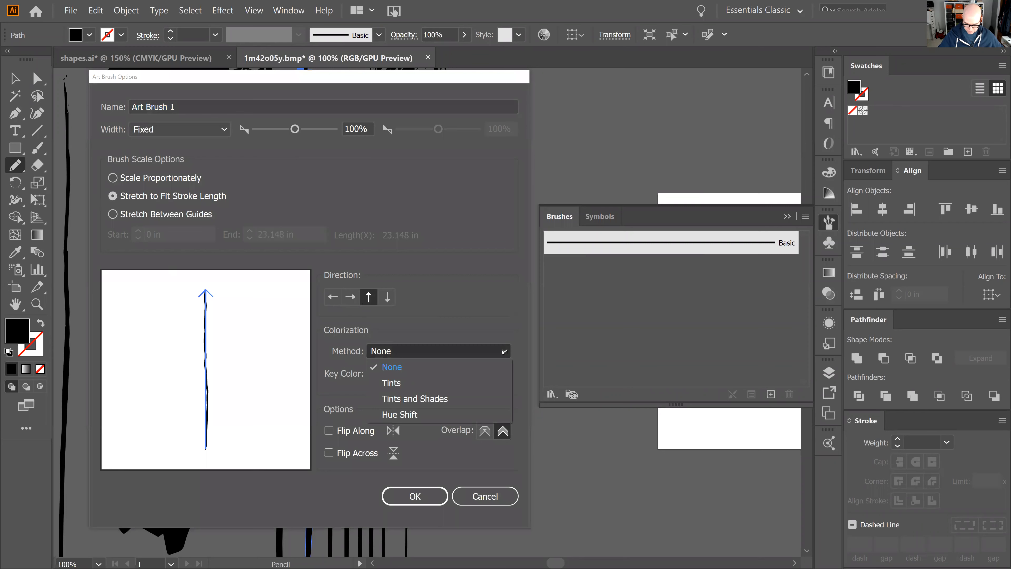
left_click(441, 383)
left_click(415, 496)
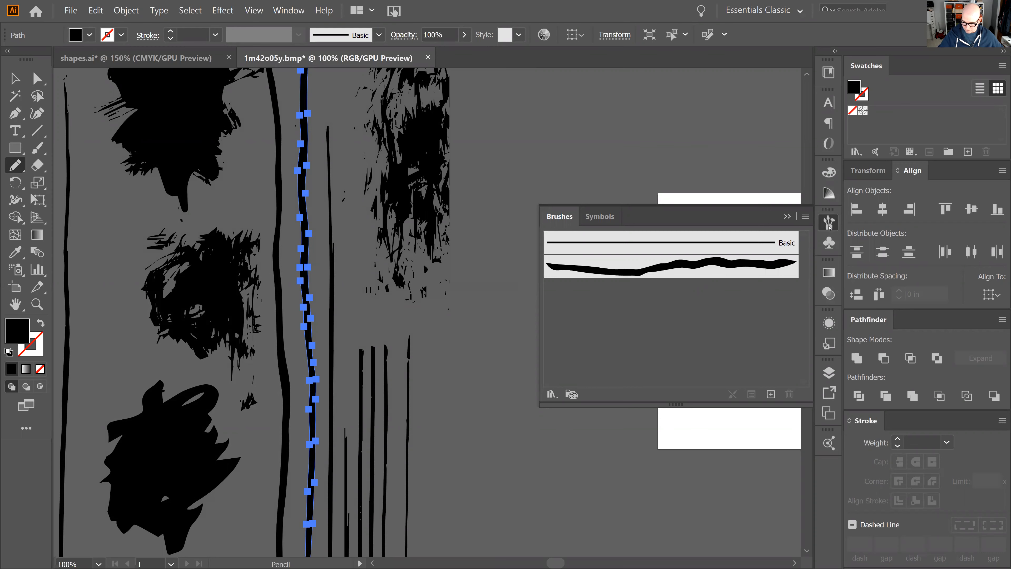
Paint a large S-shaped curve across the white artboard with the new art brush and deselect it
left_click(829, 225)
left_click_drag(681, 226, 334, 215)
left_click(36, 148)
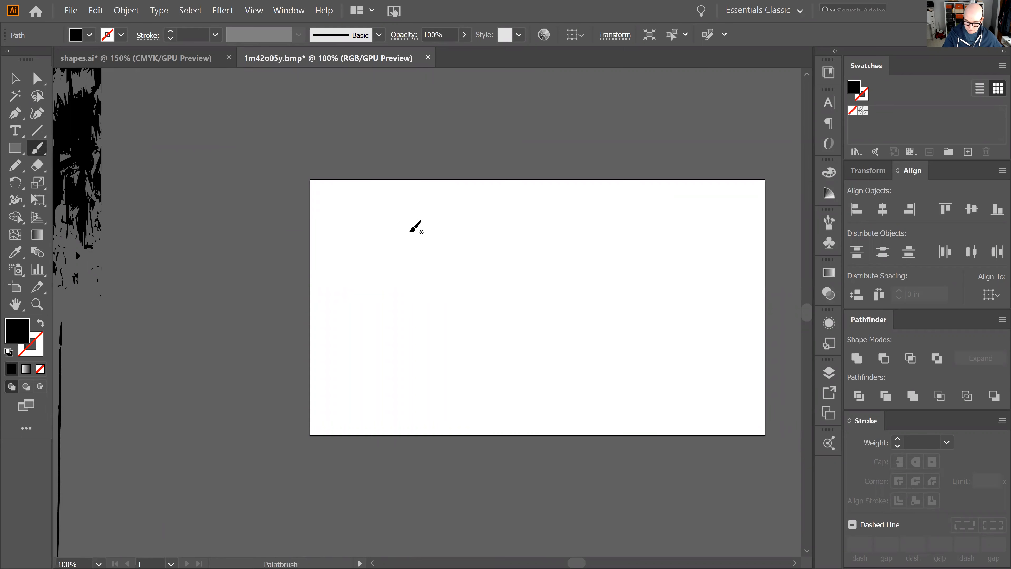
mouse_move(424, 229)
left_mouse_down()
mouse_move(418, 361)
mouse_move(576, 292)
mouse_move(708, 284)
mouse_move(644, 388)
left_mouse_up()
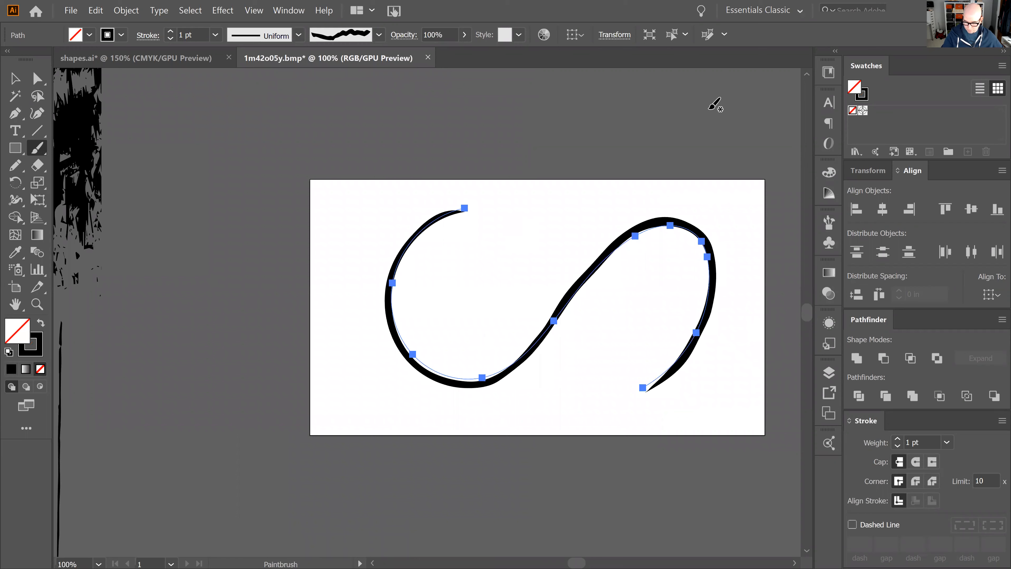
key("ctrl")
left_click(681, 459, "ctrl")
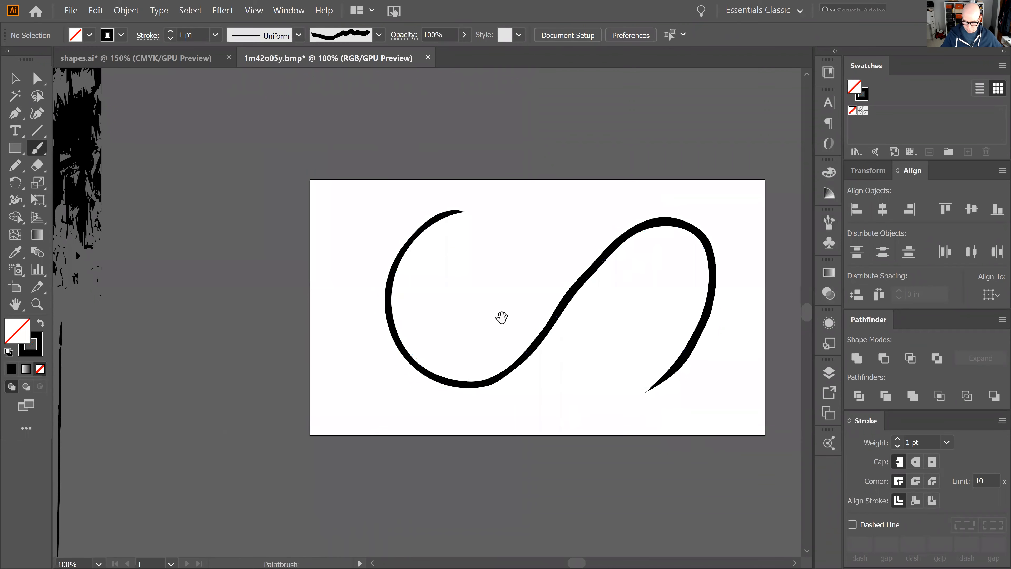
Select only the tall dry-brush texture patch, including its scattered specks, without the rest of the traced group
left_click_drag(343, 297, 610, 348)
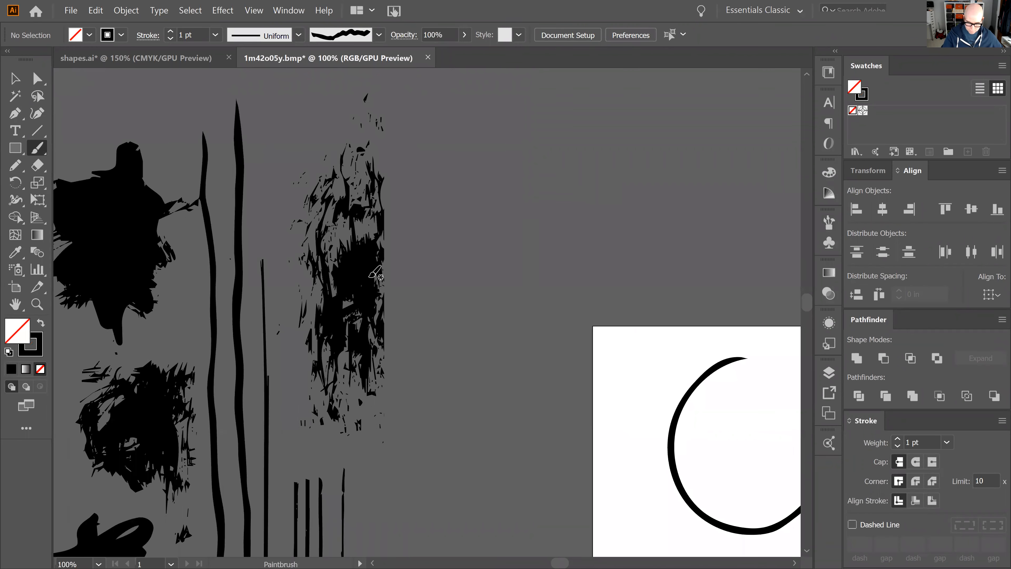
left_click(15, 80)
left_click(357, 261)
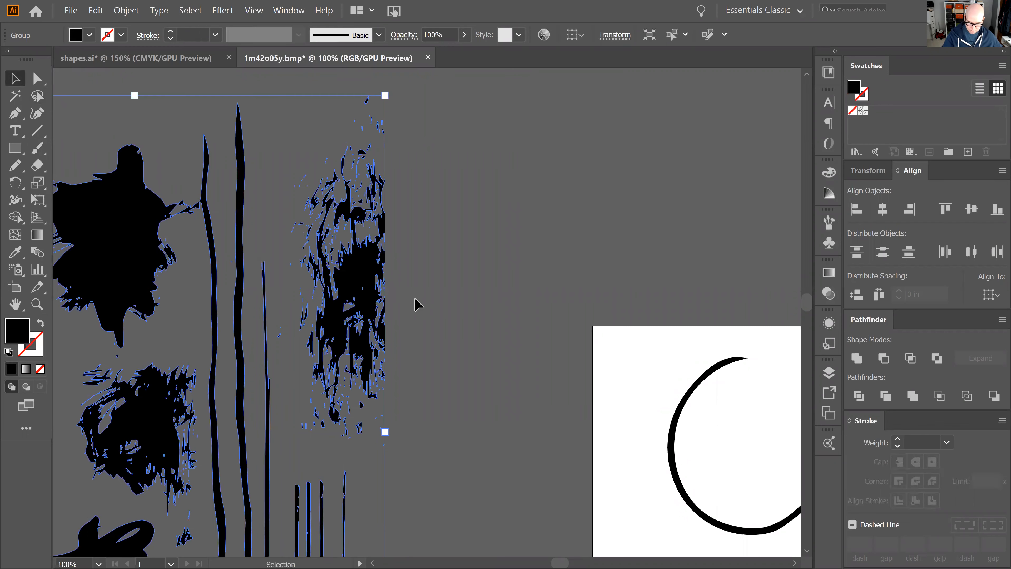
left_click(392, 362)
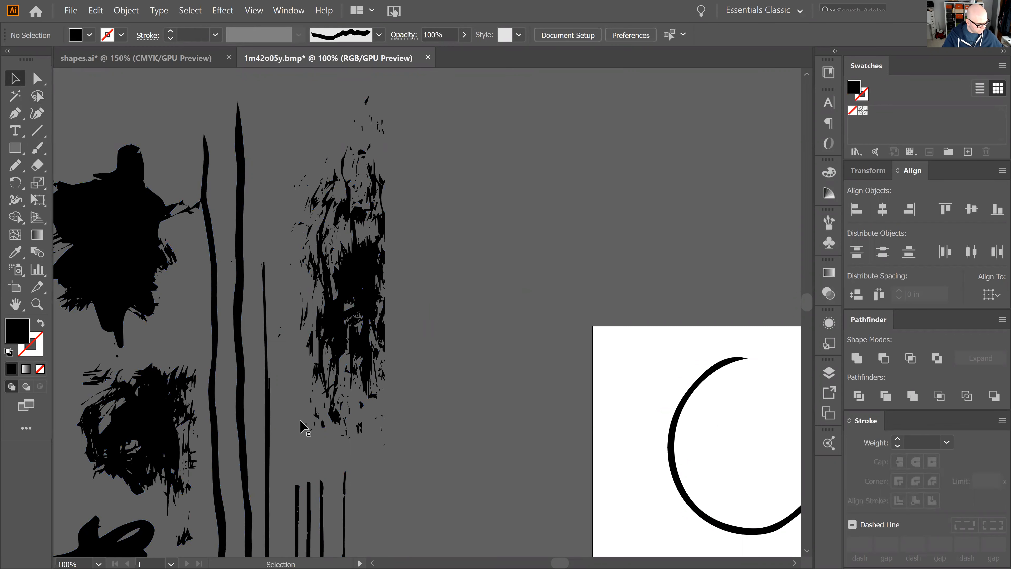
key("a")
left_click_drag(300, 404, 447, 92)
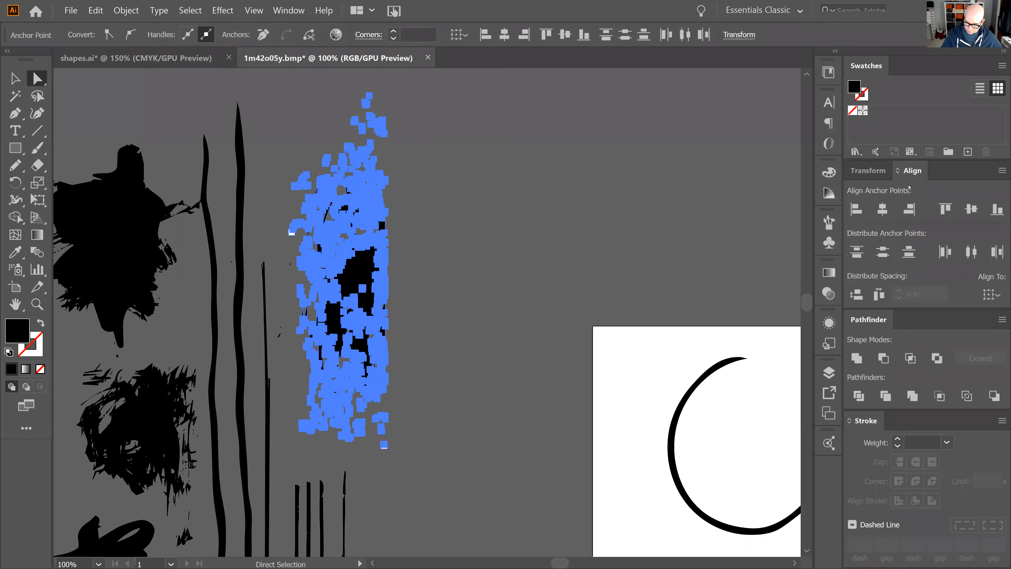
Create an Art Brush from the selected texture patch, stretched to fit stroke length, with downward direction and Tints colorization
left_click(829, 223)
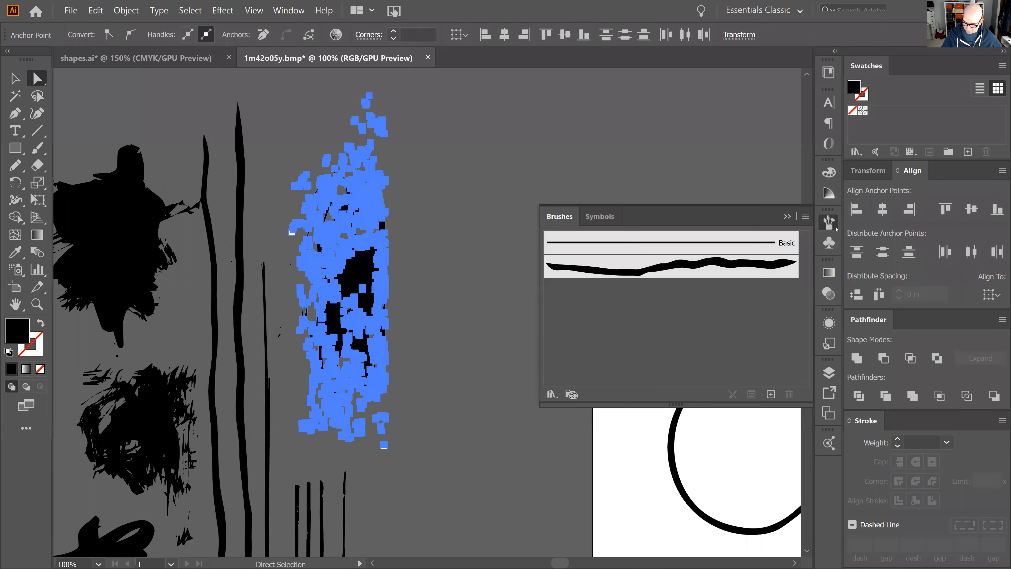
left_click(770, 394)
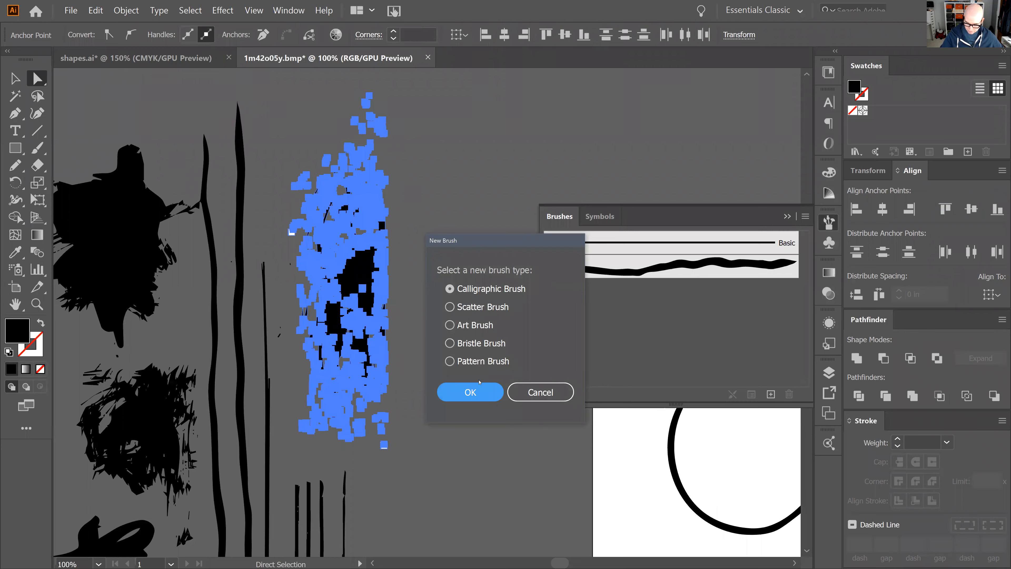
left_click(475, 325)
left_click(480, 396)
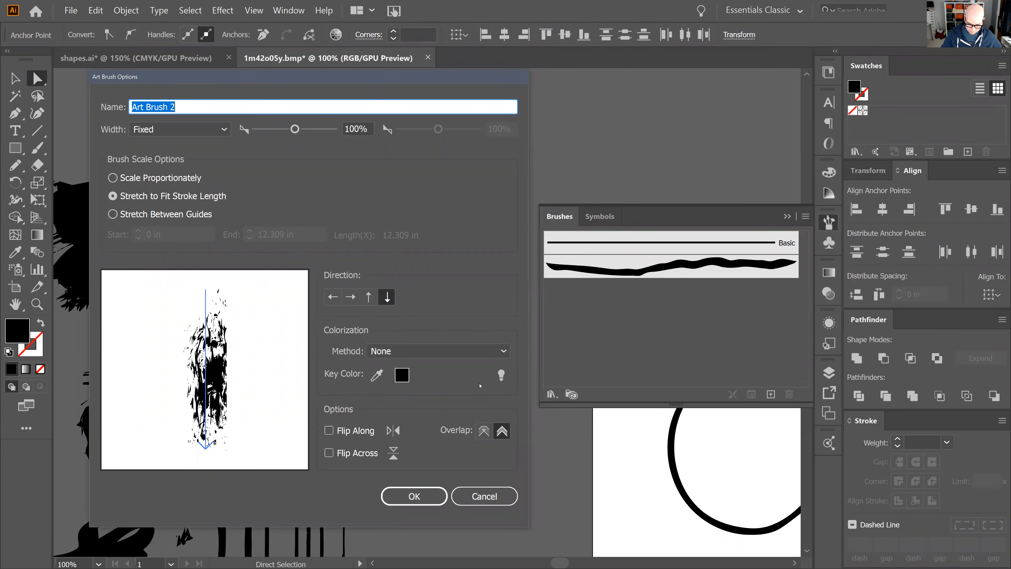
left_click(504, 352)
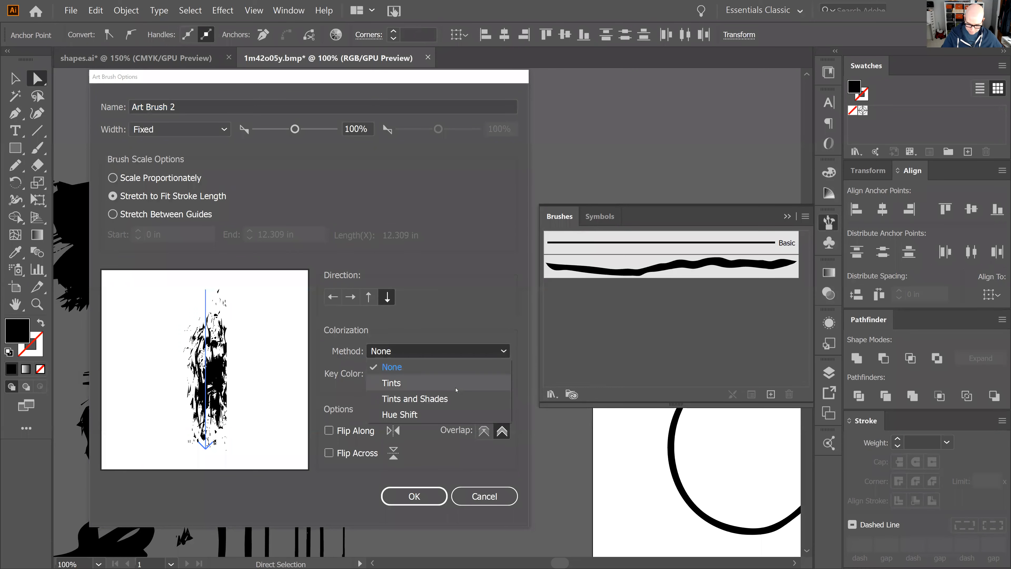
left_click(398, 383)
left_click(414, 496)
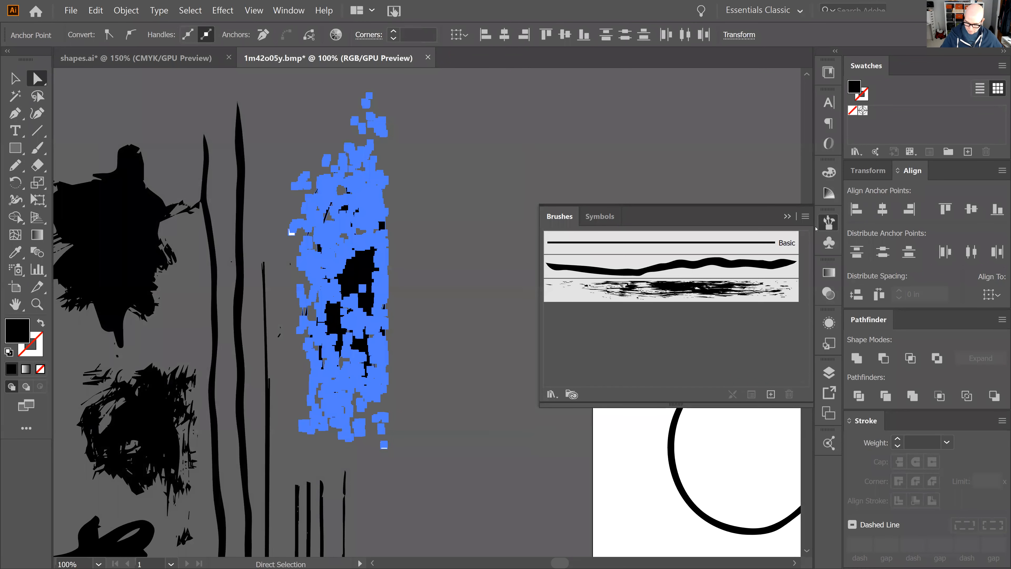
left_click(739, 295)
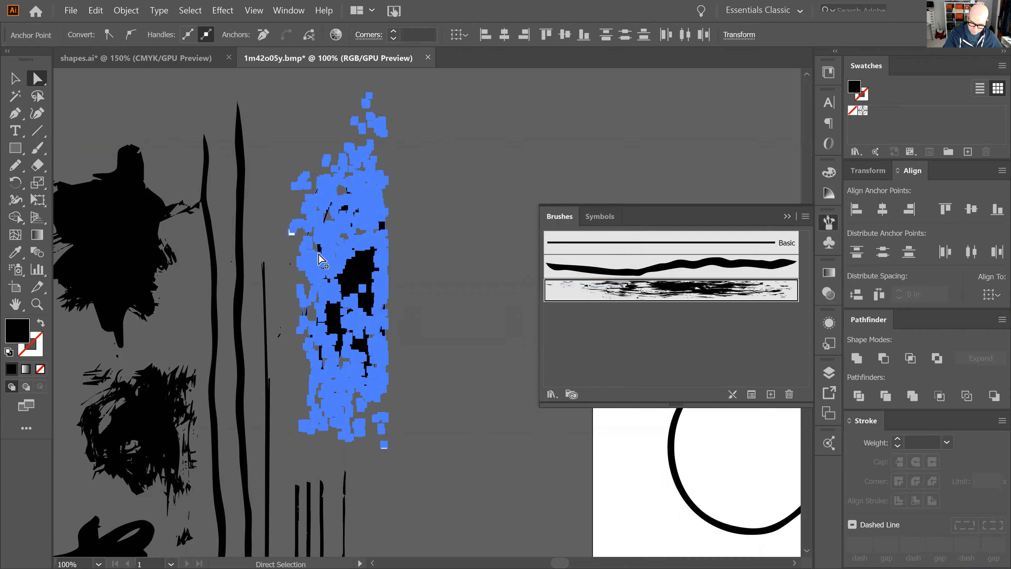
key("ctrl+z")
key("ctrl+z")
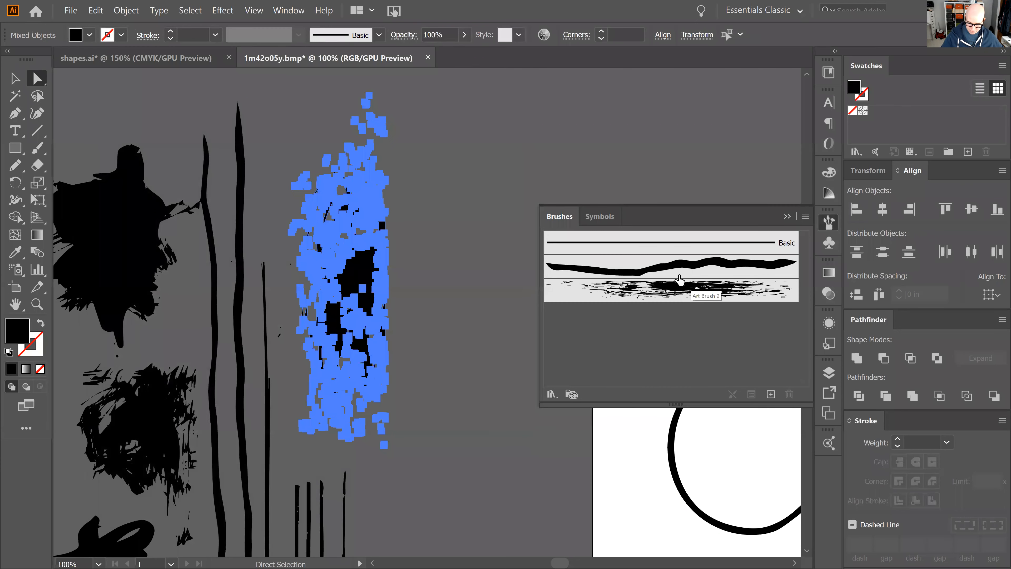
left_click(492, 201)
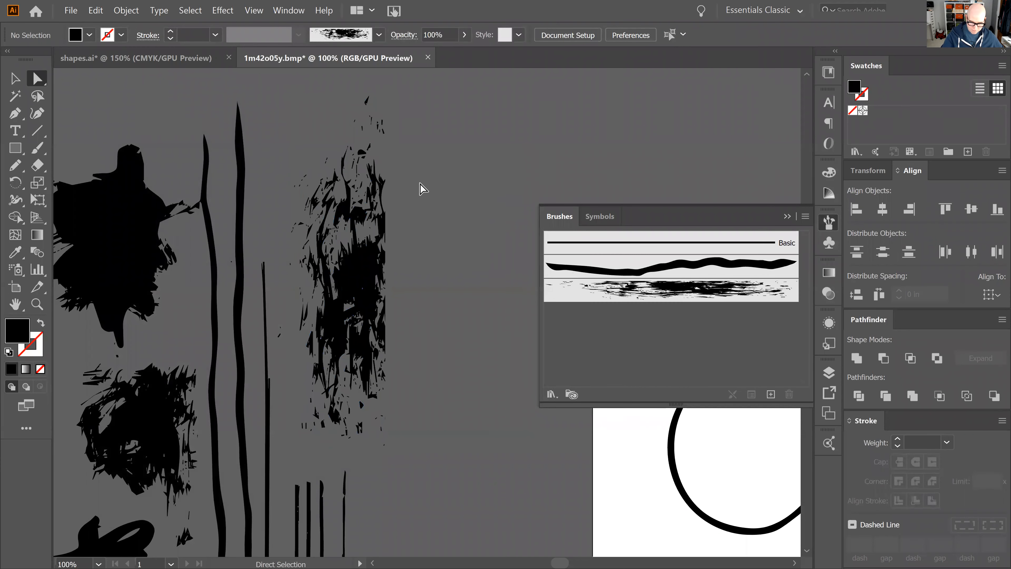
Delete the S-shaped test curve from the white artboard
left_click(36, 149)
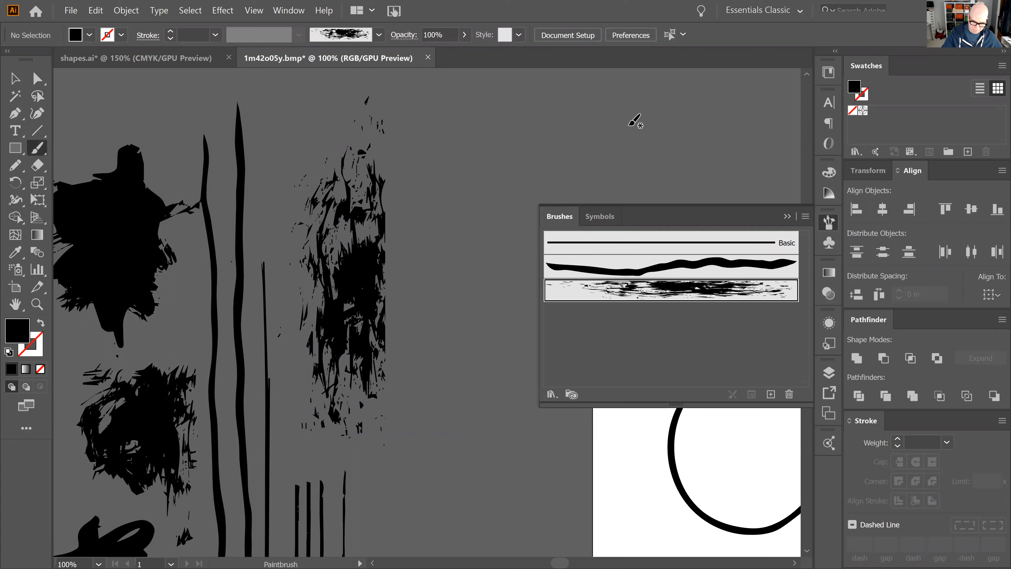
left_click(829, 222)
key("space")
left_click_drag(753, 255, 367, 65)
left_click_drag(514, 196, 505, 239)
left_click(487, 285, "ctrl")
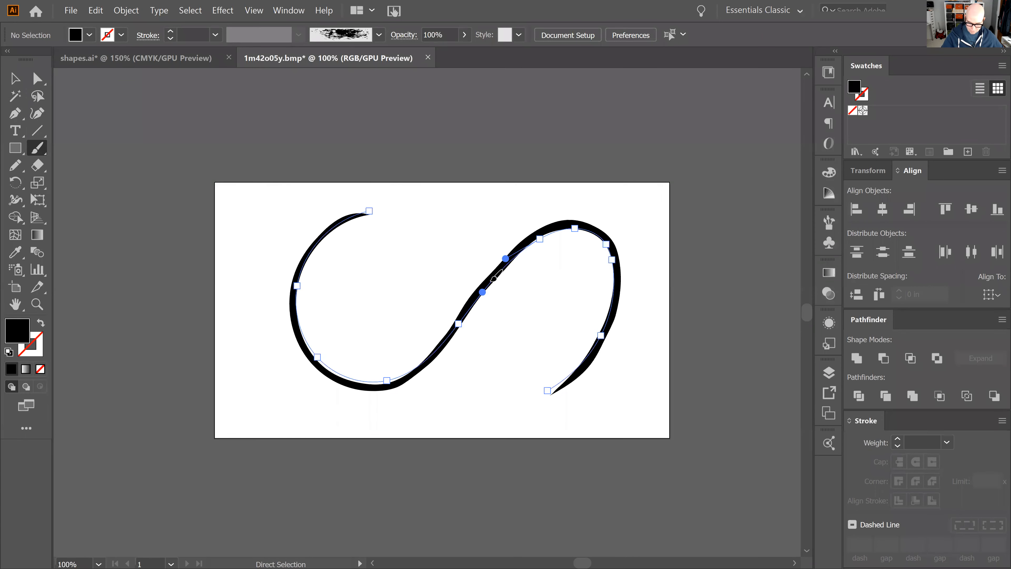
key("Delete")
key("Delete")
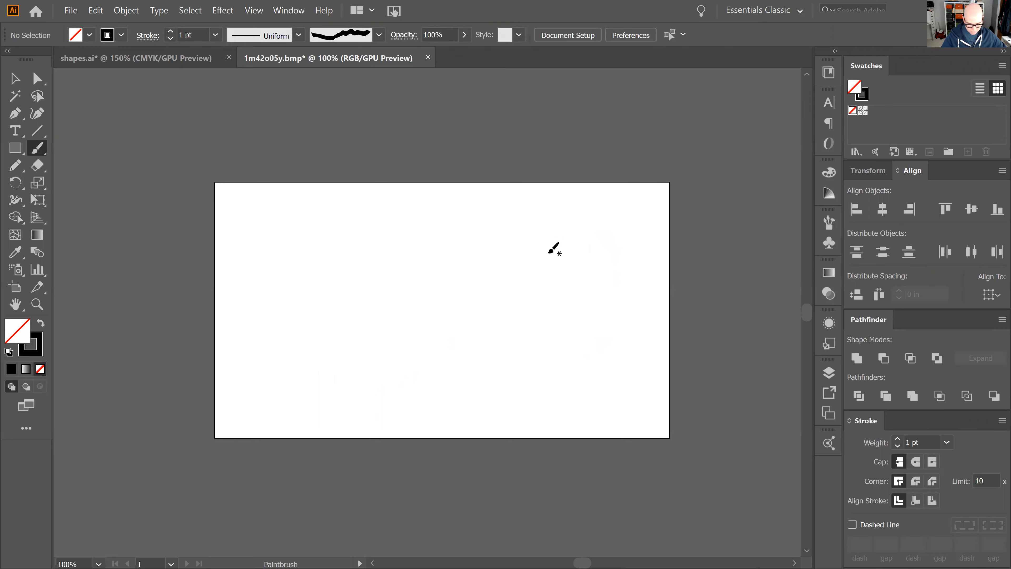
Paint a new S-shaped curve across the artboard, apply the dry-brush texture art brush to it, and deselect it
mouse_move(295, 212)
left_mouse_down()
mouse_move(274, 298)
mouse_move(296, 349)
mouse_move(353, 374)
mouse_move(397, 354)
mouse_move(493, 247)
mouse_move(554, 219)
mouse_move(595, 245)
mouse_move(613, 315)
mouse_move(546, 387)
left_mouse_up()
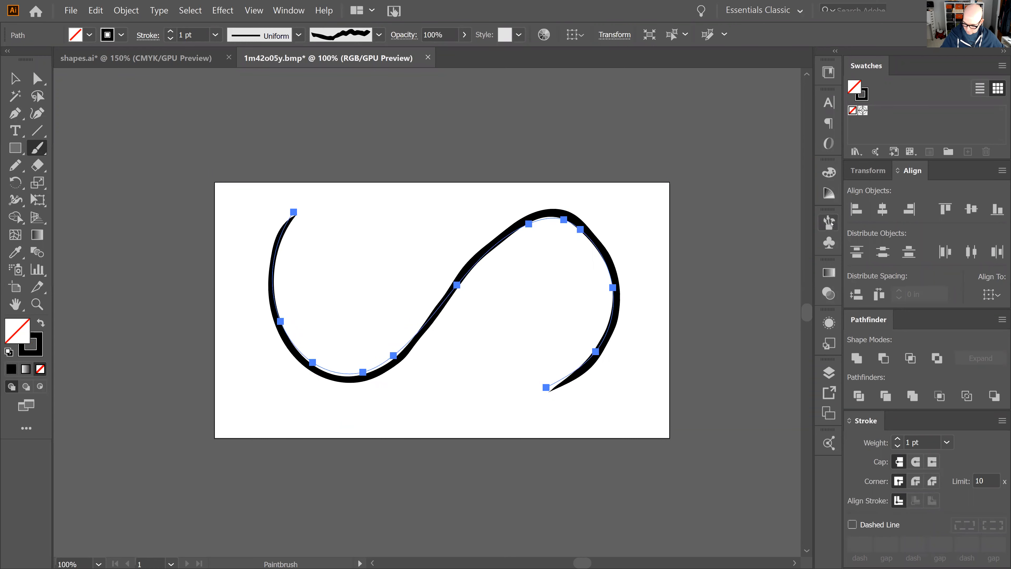
left_click(829, 222)
left_click(730, 296)
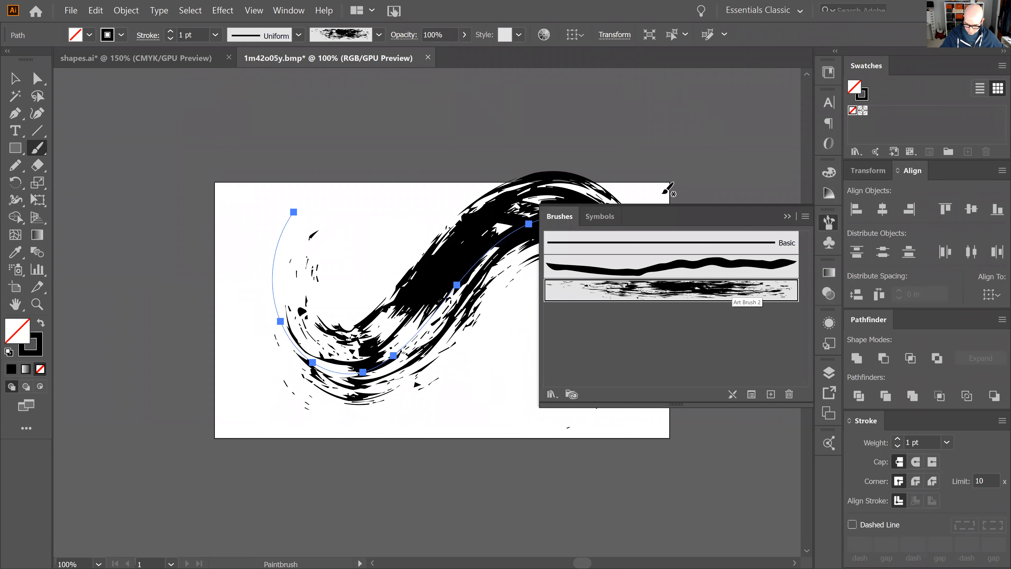
left_click(637, 135, "ctrl")
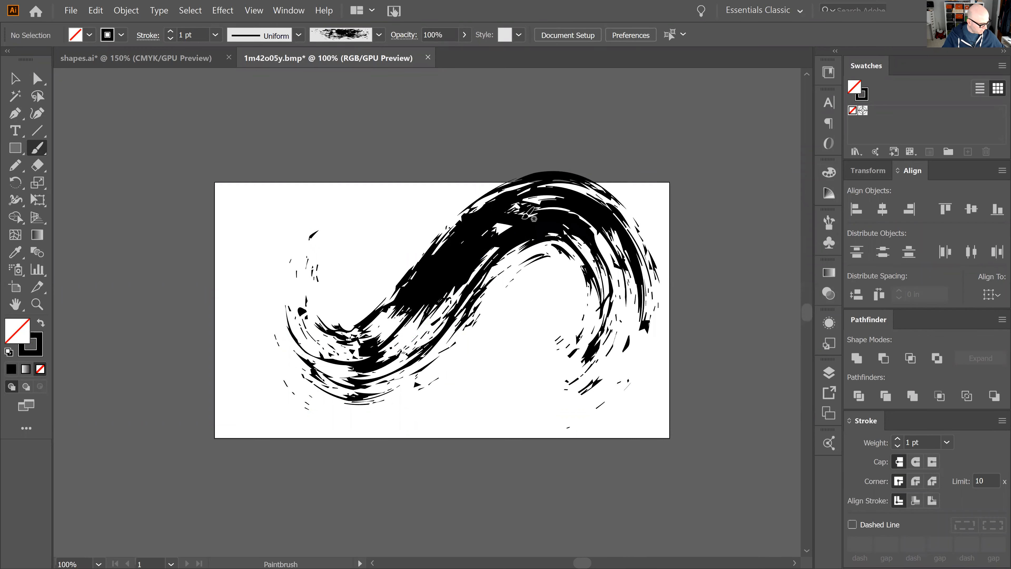
Move the textured S-shaped stroke slightly down and left on the artboard
key("v")
mouse_move(496, 224)
left_mouse_down()
mouse_move(492, 262)
mouse_move(505, 227)
left_mouse_up()
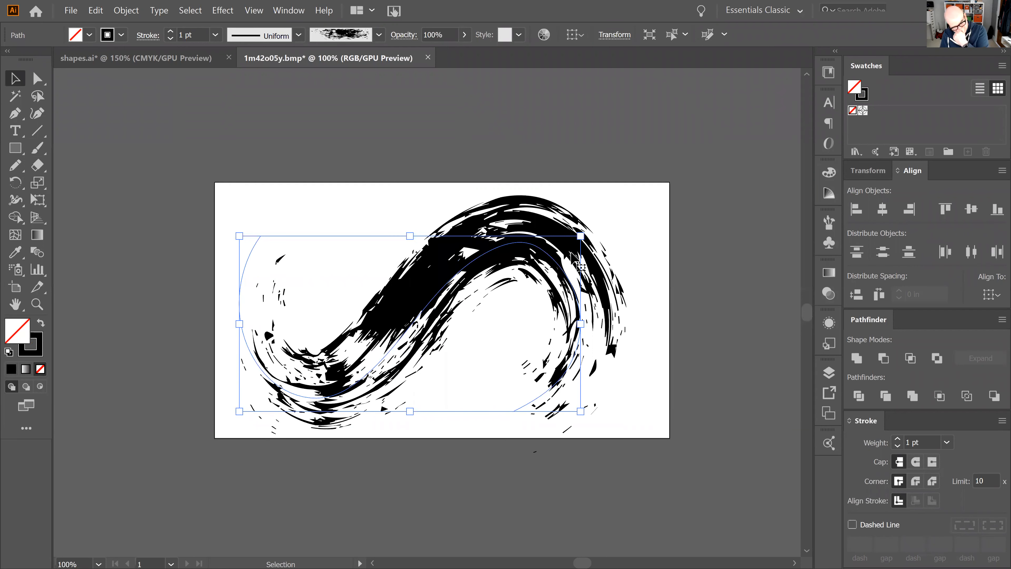